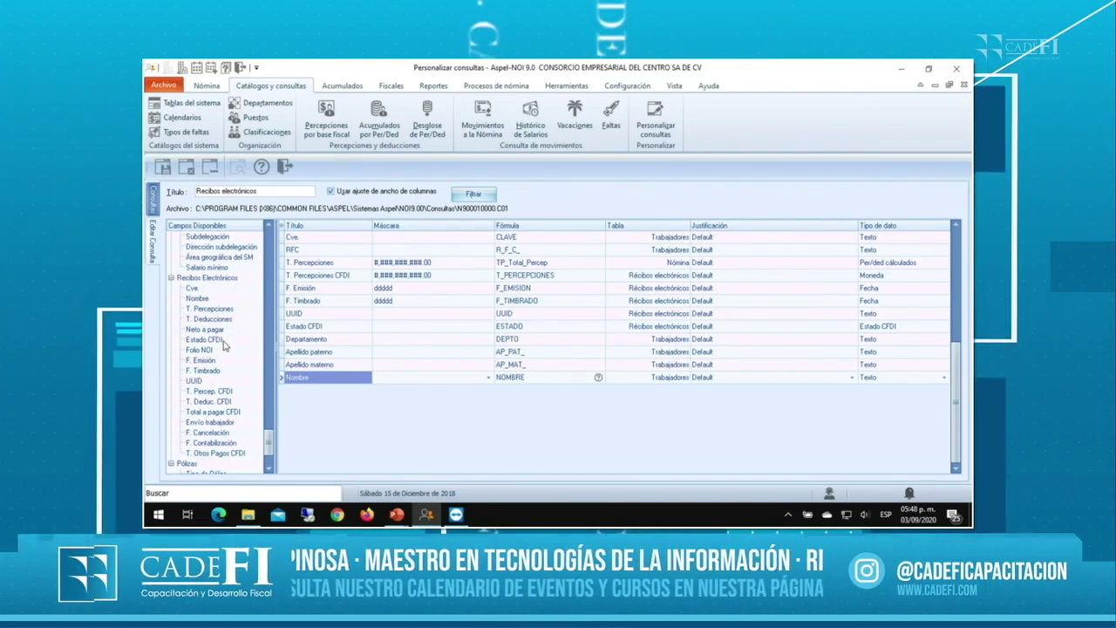
- Reorder the query fields so Apellido paterno, Apellido materno and Nombre follow Cve., and Departamento follows RFC
click(332, 365)
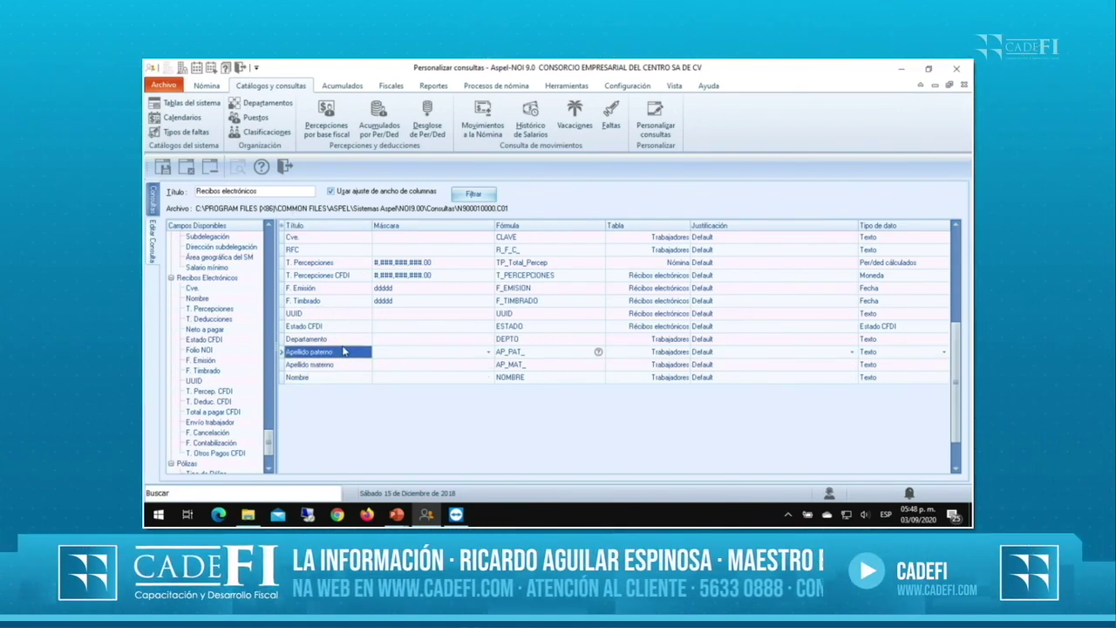
drag(344, 356, 328, 248)
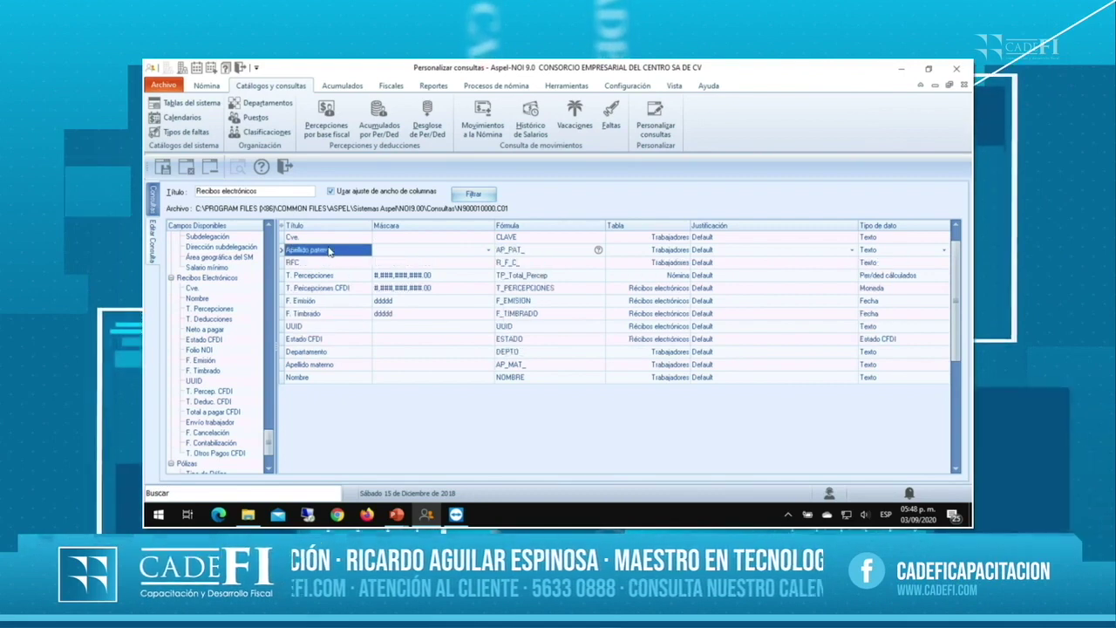
click(337, 370)
drag(323, 294, 311, 261)
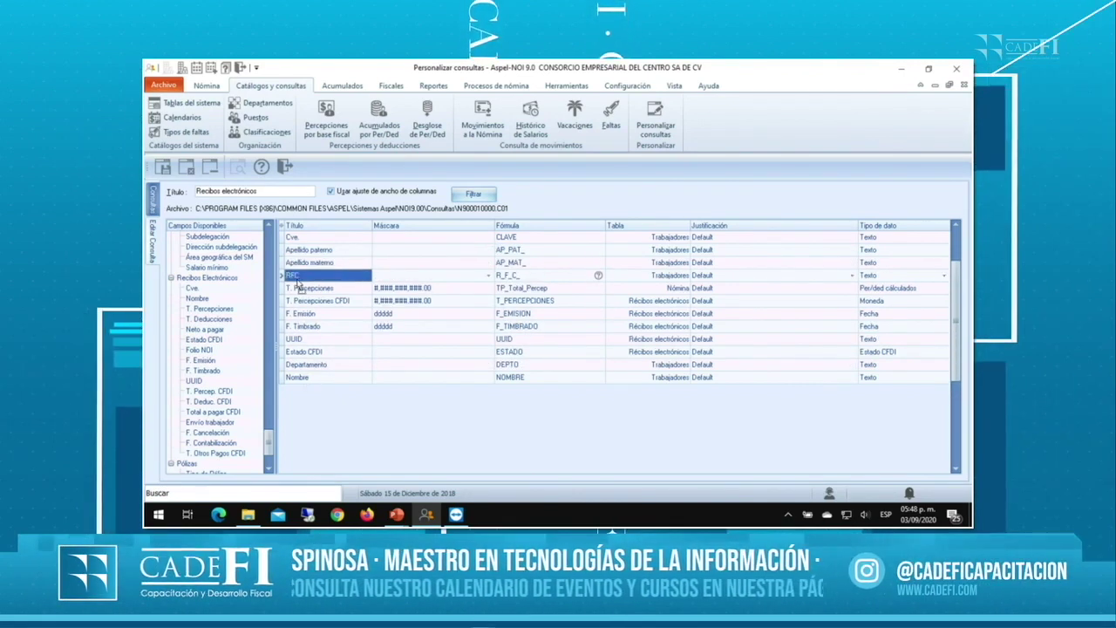
drag(297, 377, 301, 275)
click(311, 337)
drag(305, 377, 309, 300)
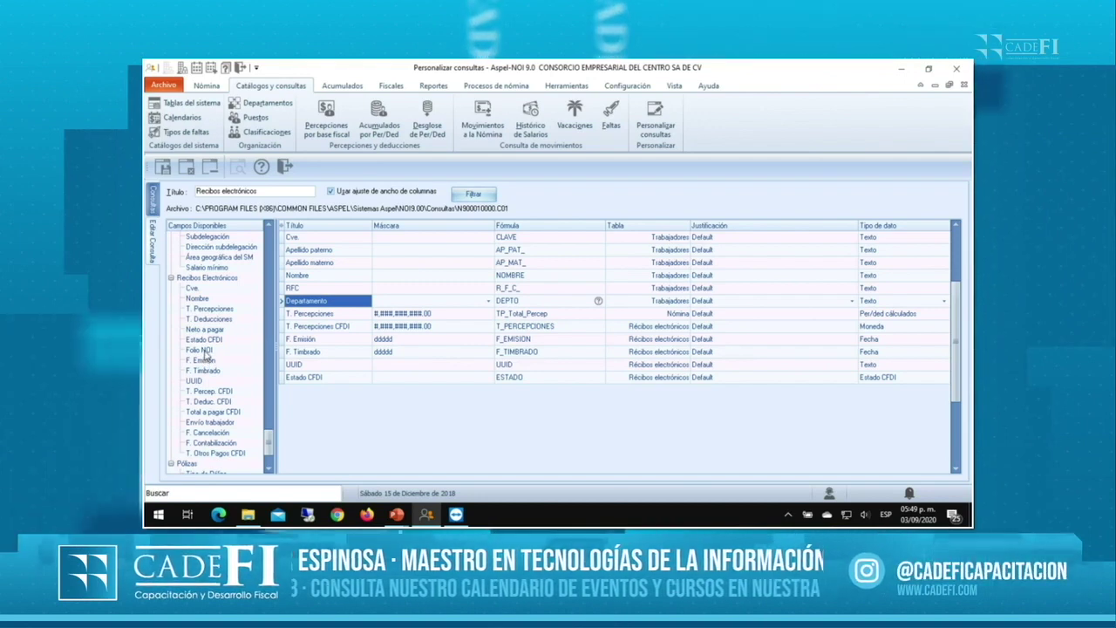
- Add the Folio NOI field from Recibos Electrónicos to the query and place it directly above UUID
drag(202, 353, 320, 396)
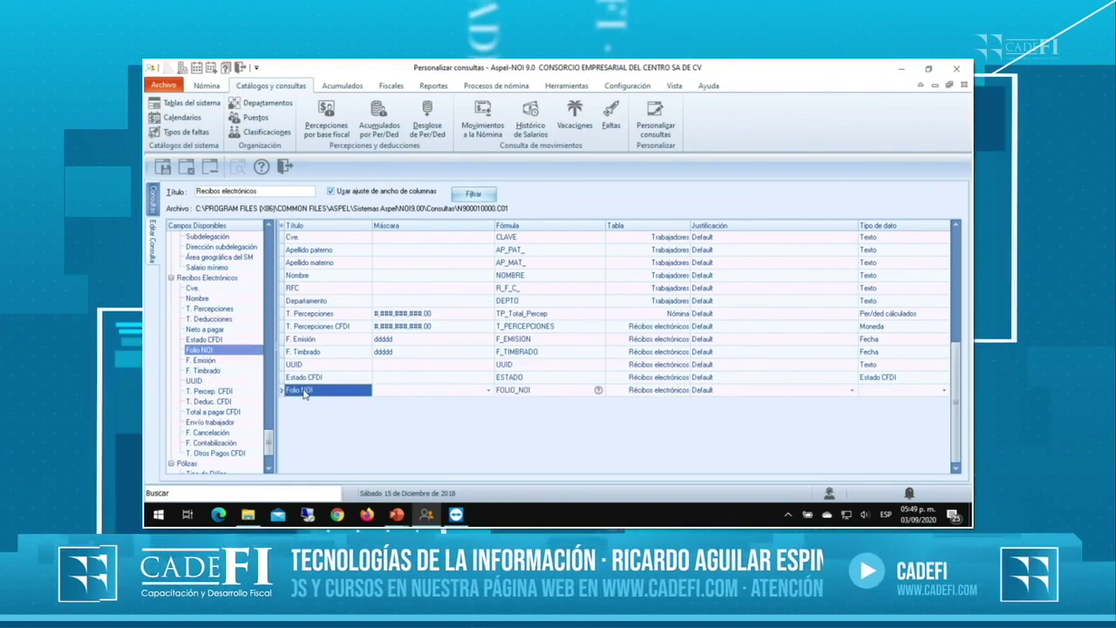
click(304, 380)
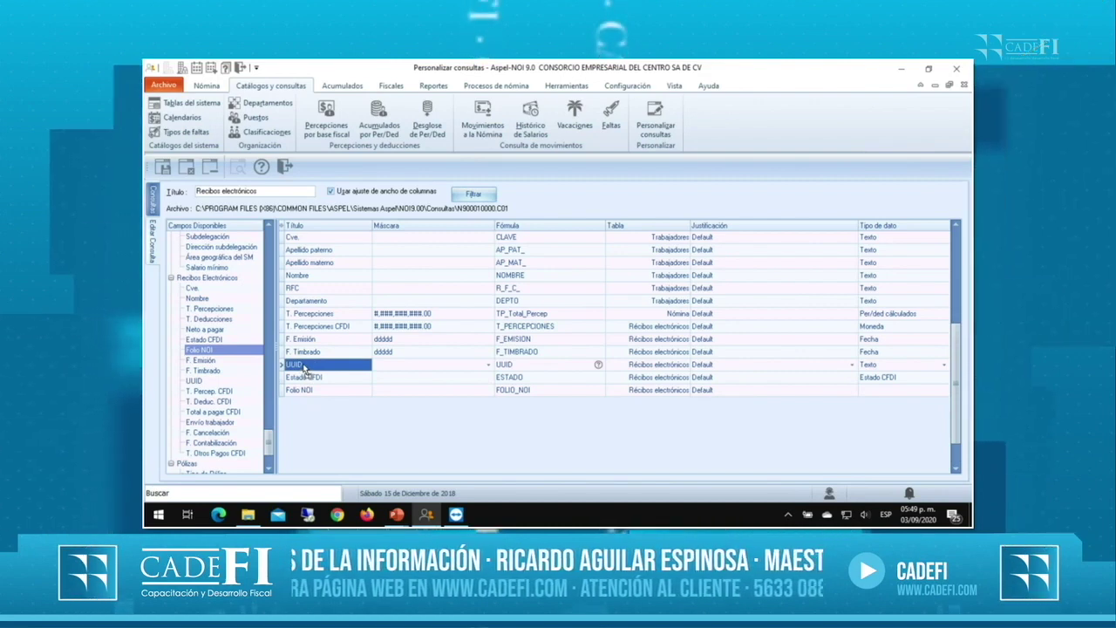
drag(305, 367, 306, 369)
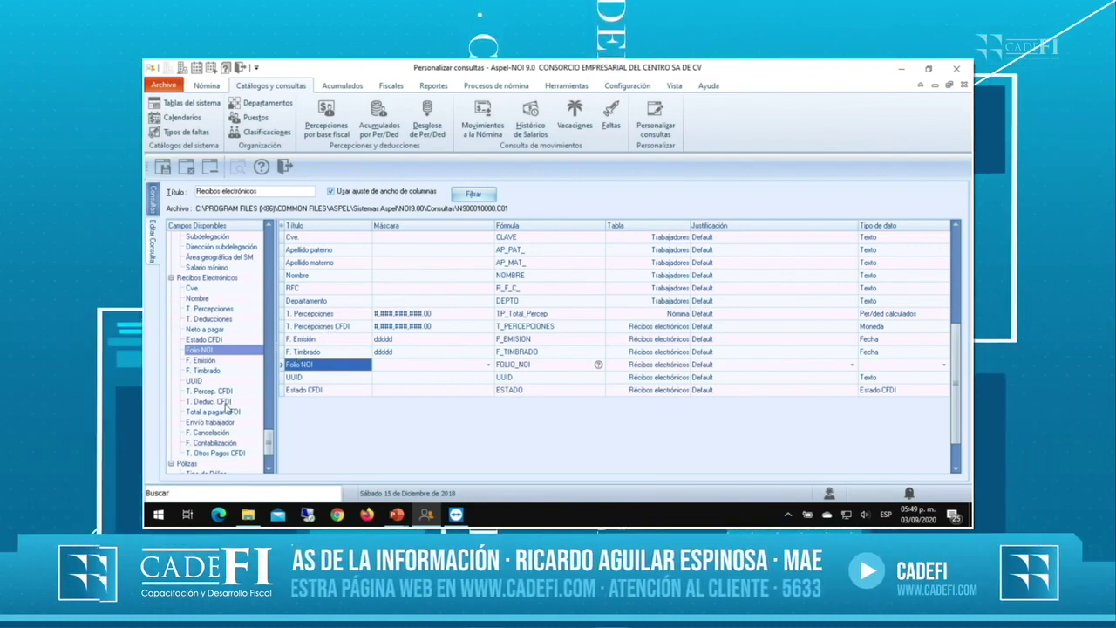
- Insert the T. Deduc. CFDI field below T. Percepciones CFDI and delete the T. Percepciones field from the query
drag(224, 402, 325, 342)
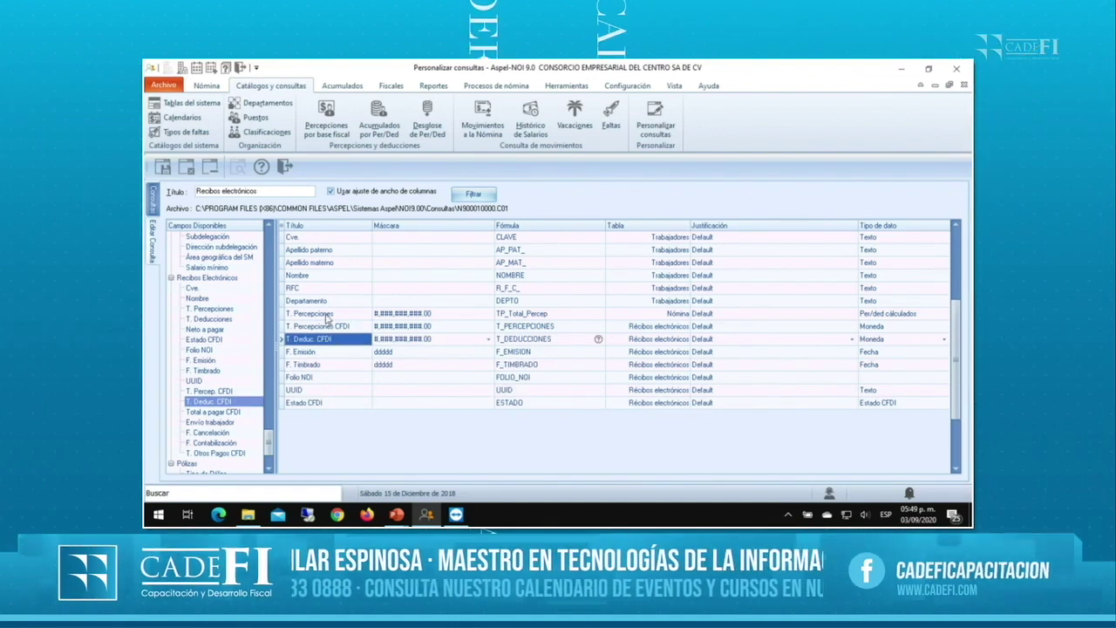
click(327, 315)
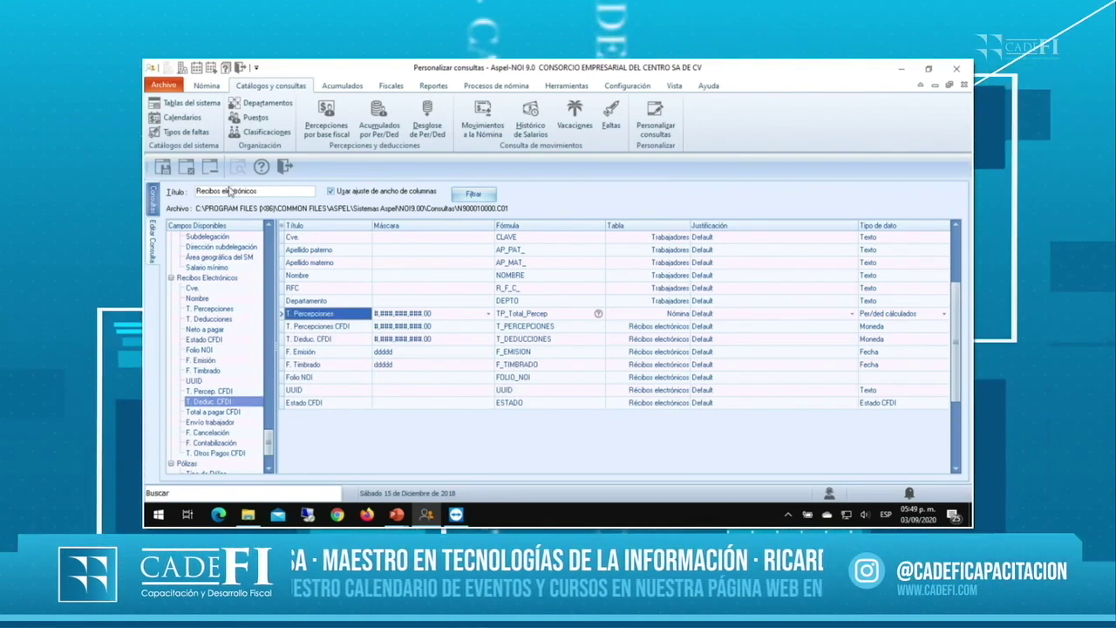
click(211, 170)
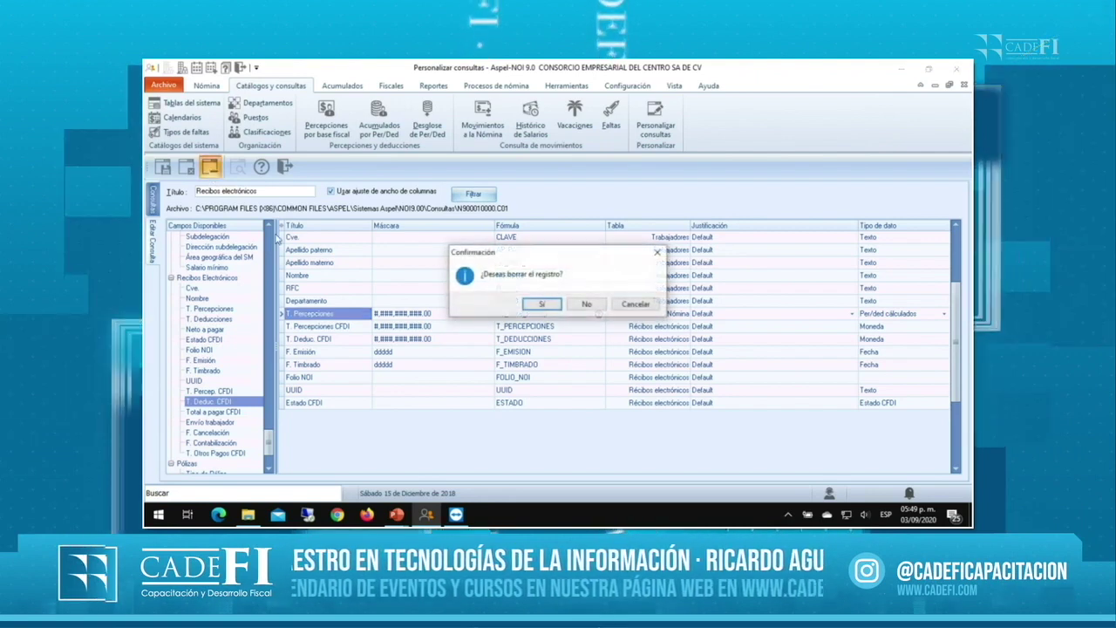
click(537, 305)
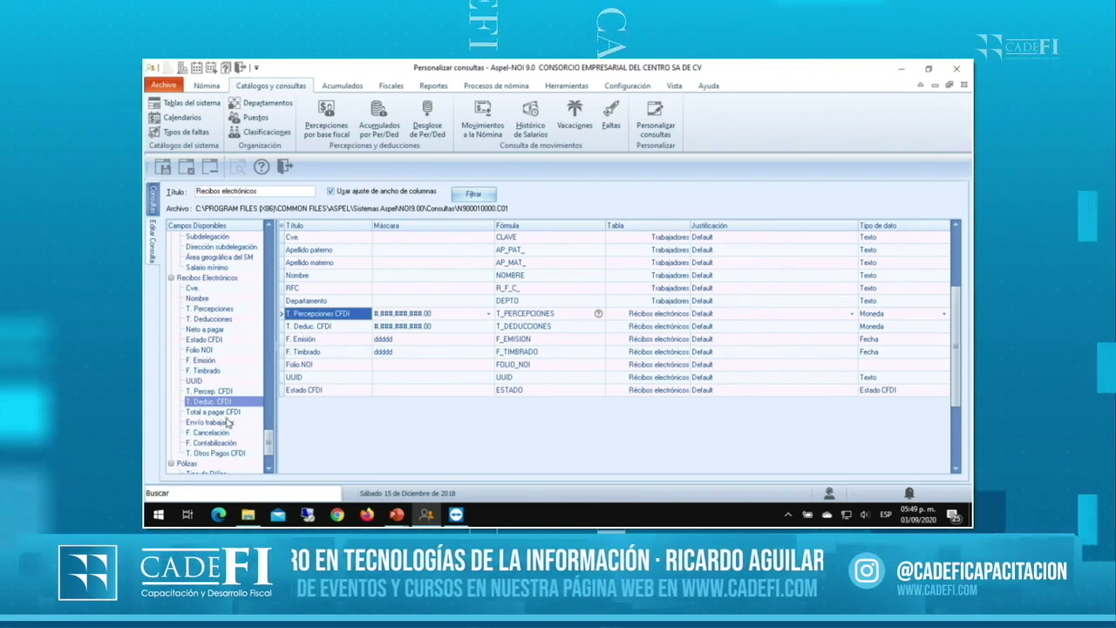
- Insert Total a pagar CFDI below T. Deduc. CFDI and add Envío trabajador at the end of the query
drag(235, 417, 336, 339)
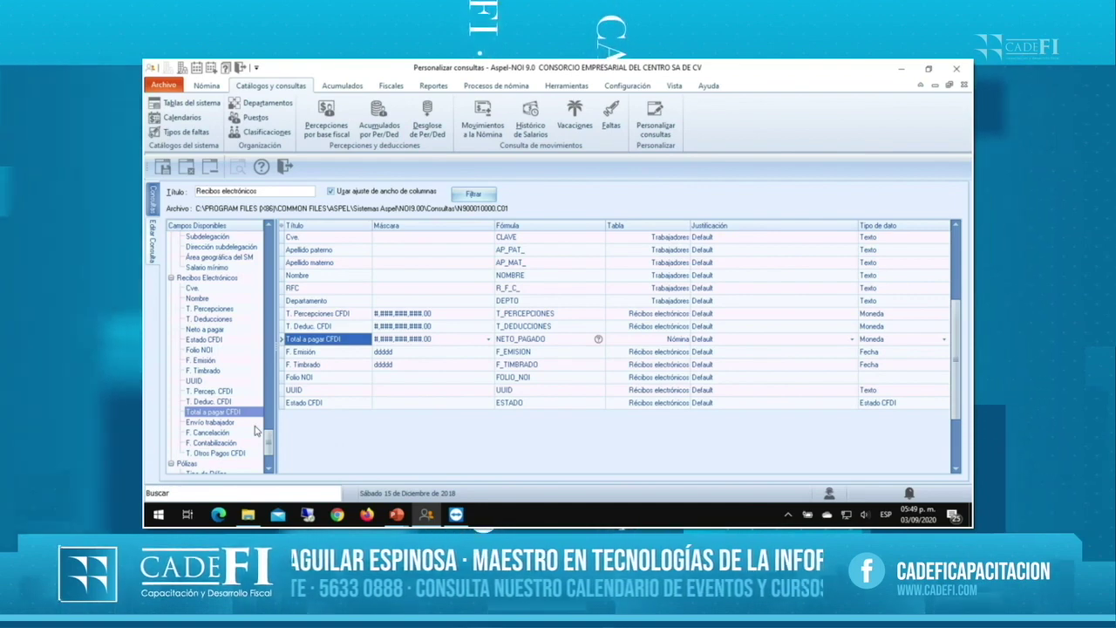
click(208, 423)
drag(208, 423, 292, 436)
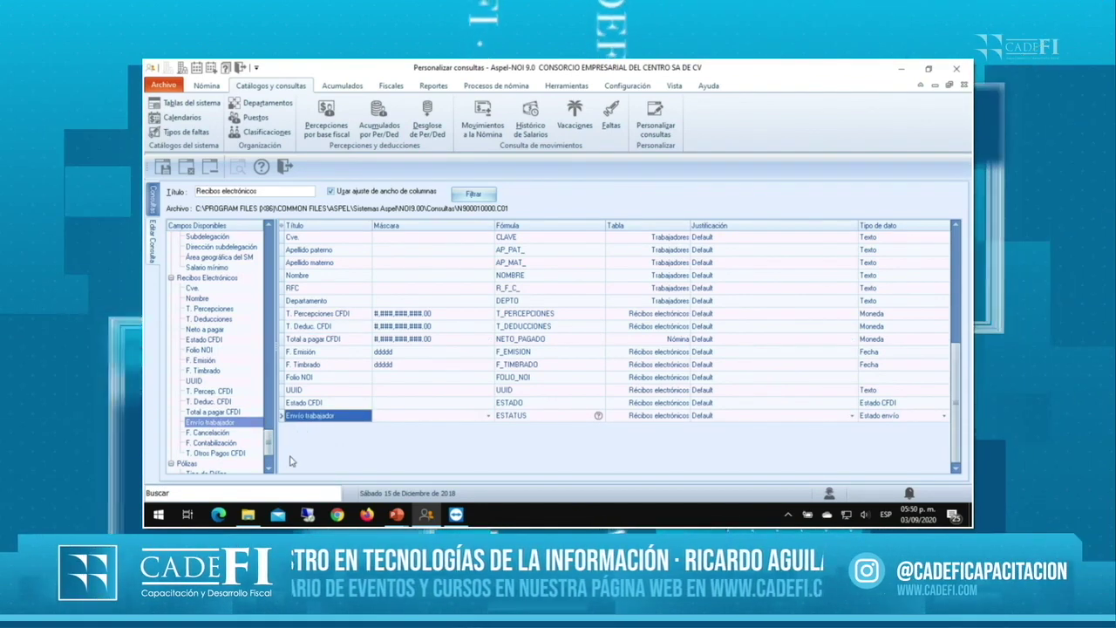
- Insert the T. Otros Pagos CFDI field directly below Total a pagar CFDI in the query
click(209, 435)
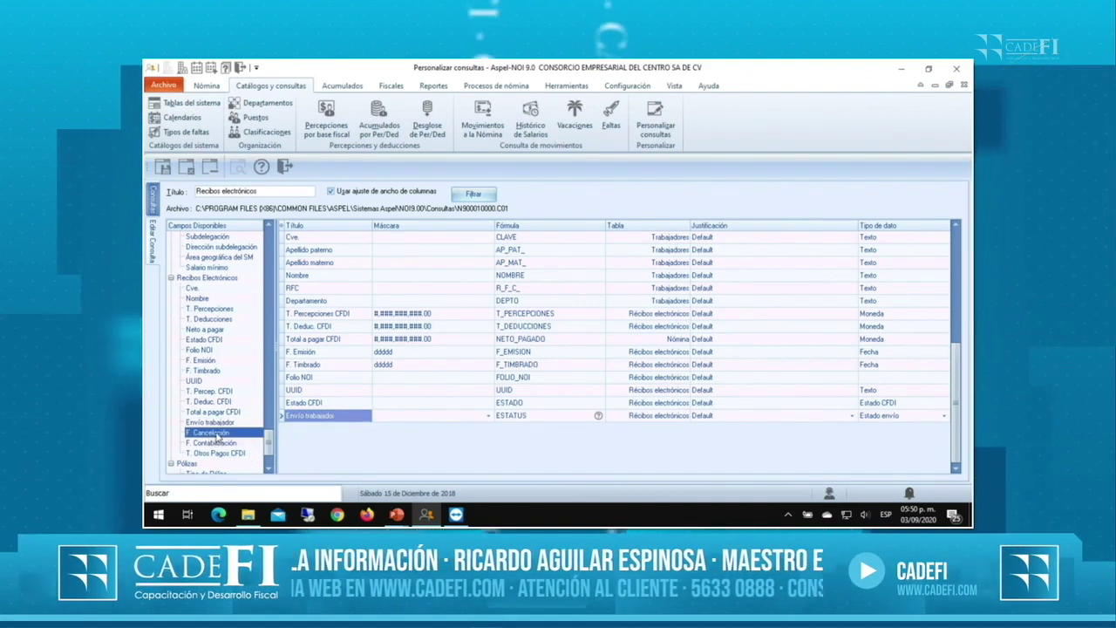
click(214, 444)
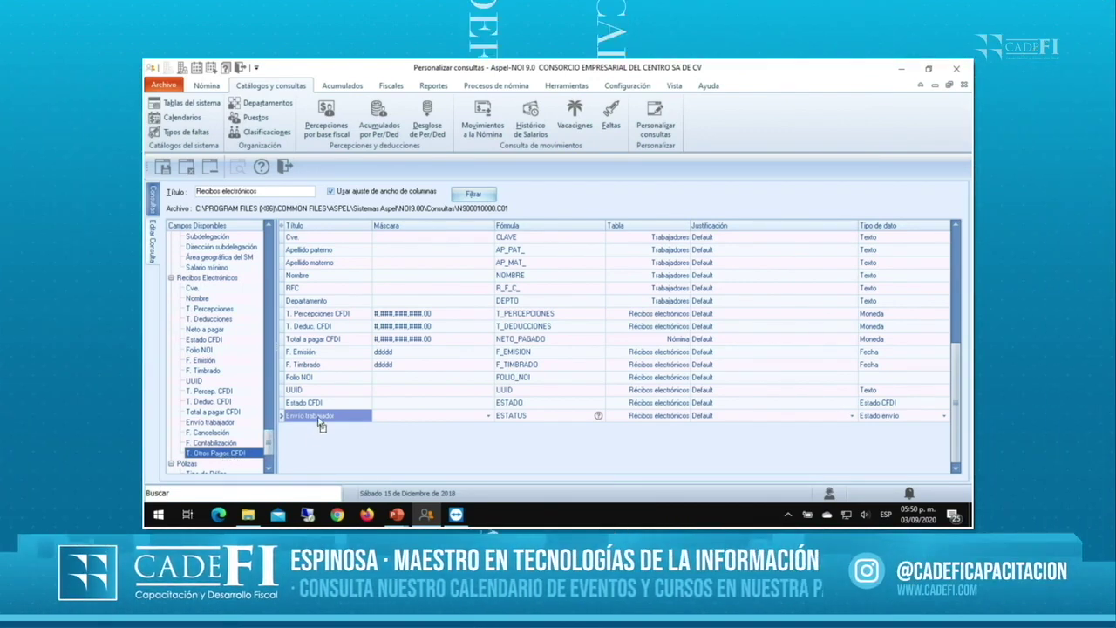
click(306, 315)
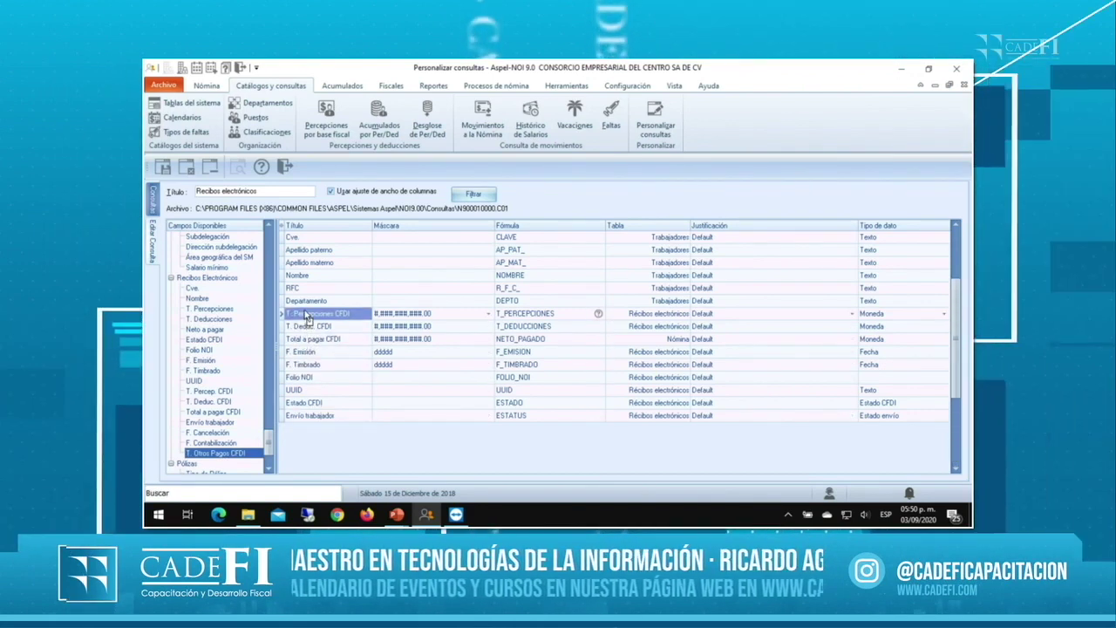
click(310, 328)
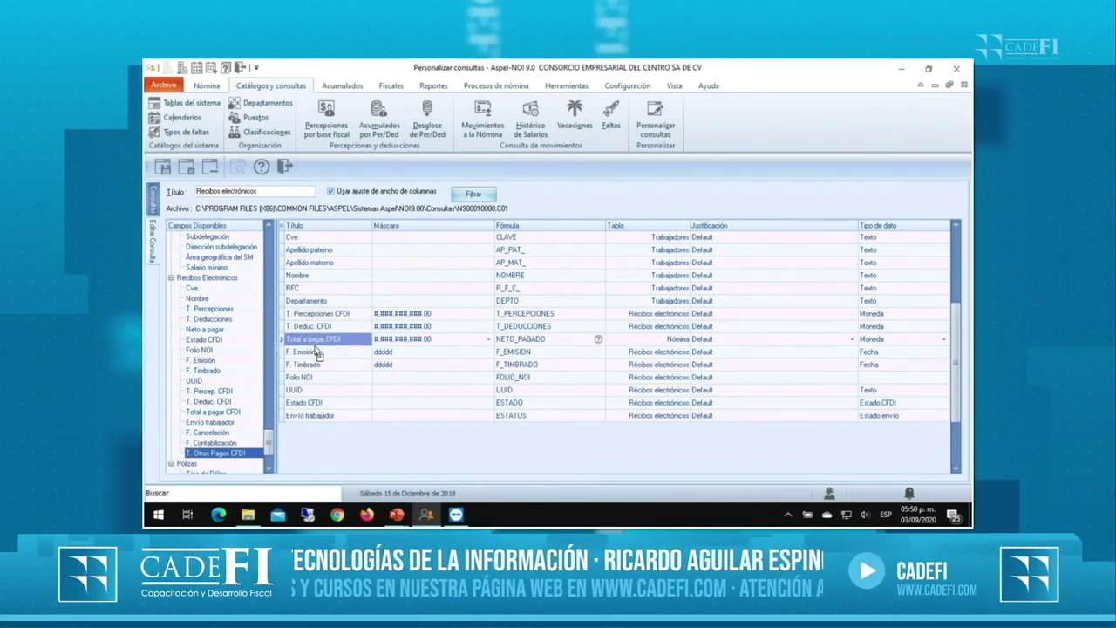
click(317, 352)
key(Insert)
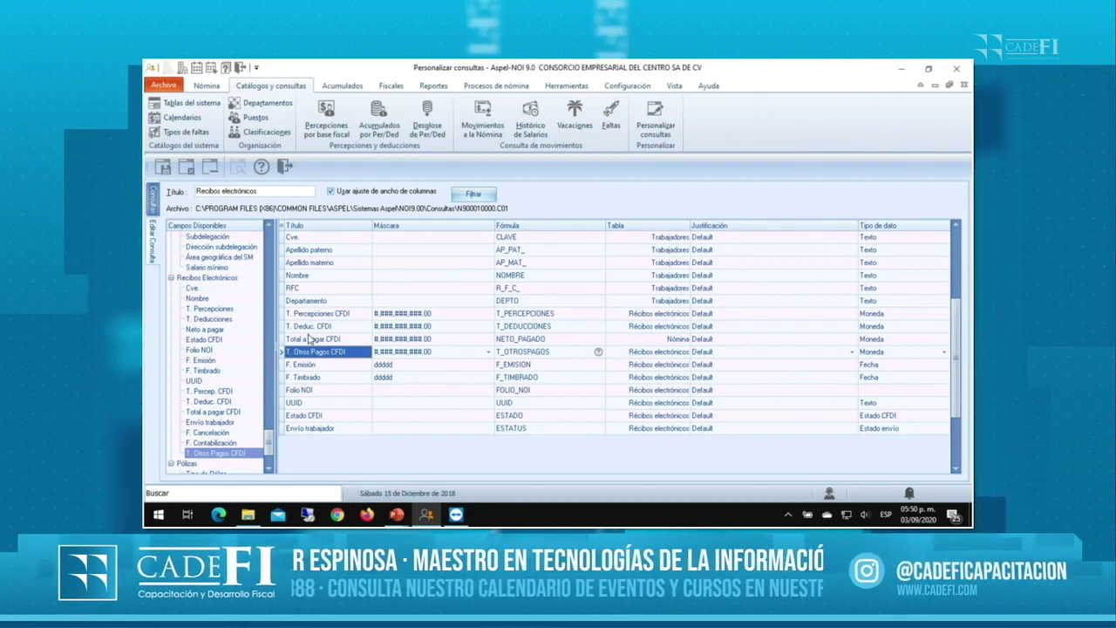
scroll(229, 369, down, 2)
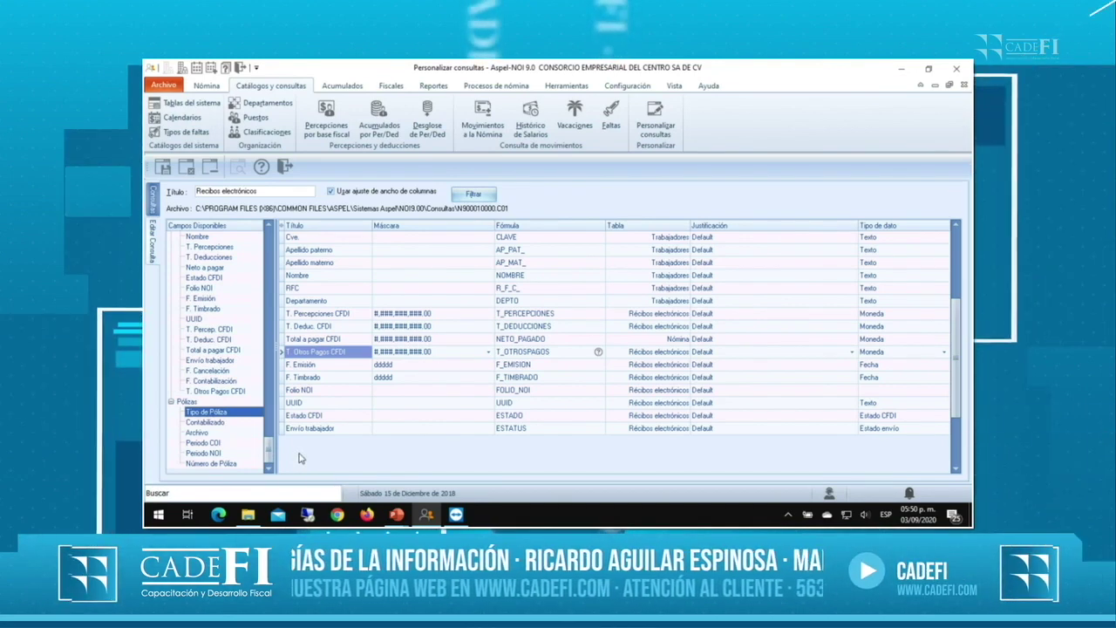
scroll(266, 446, up, 7)
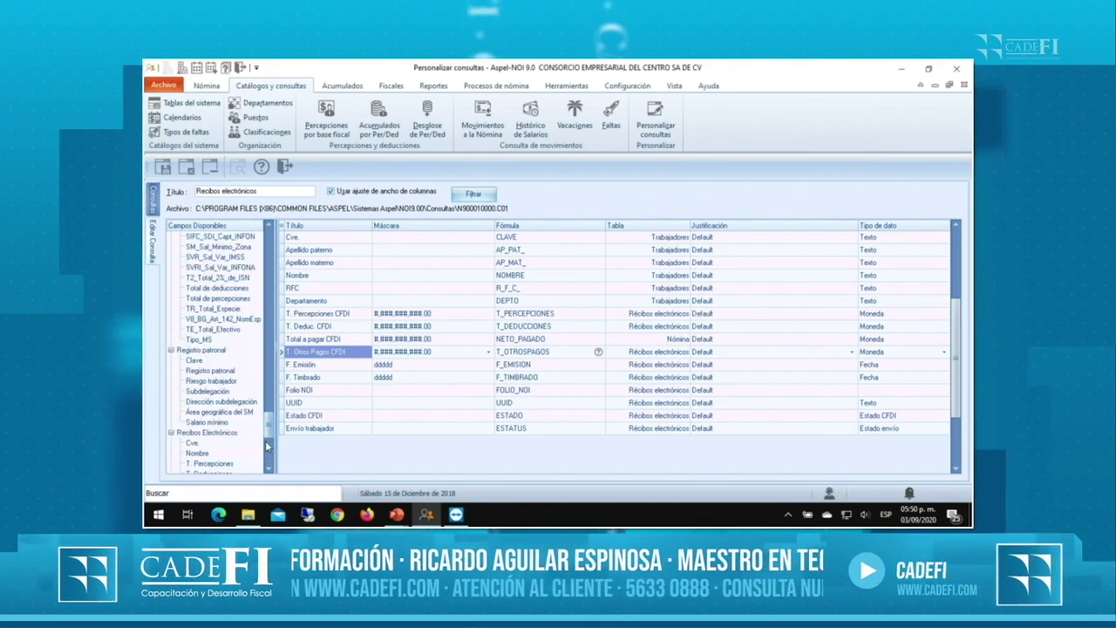
scroll(208, 397, up, 10)
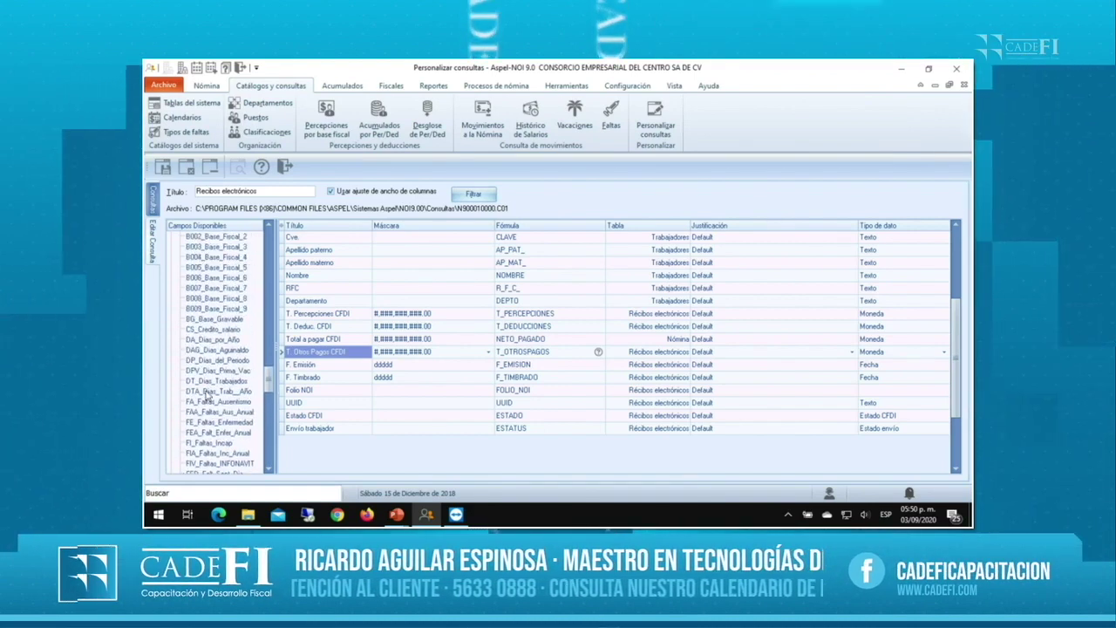
scroll(209, 397, up, 10)
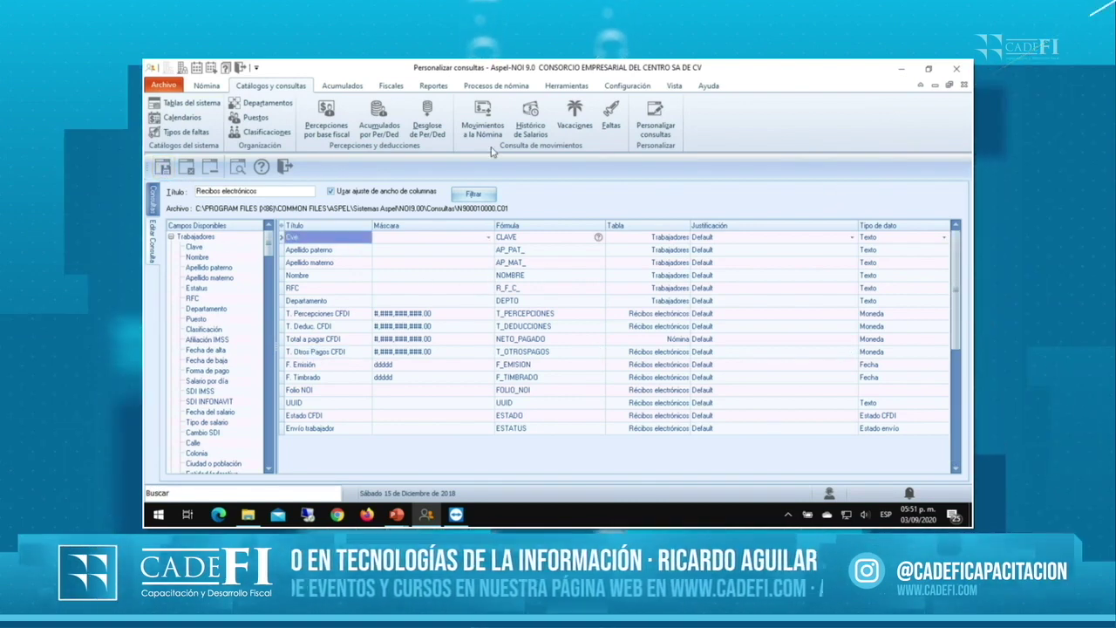
- Close the query customization window and open the payroll's Recibos electrónicos list
click(283, 168)
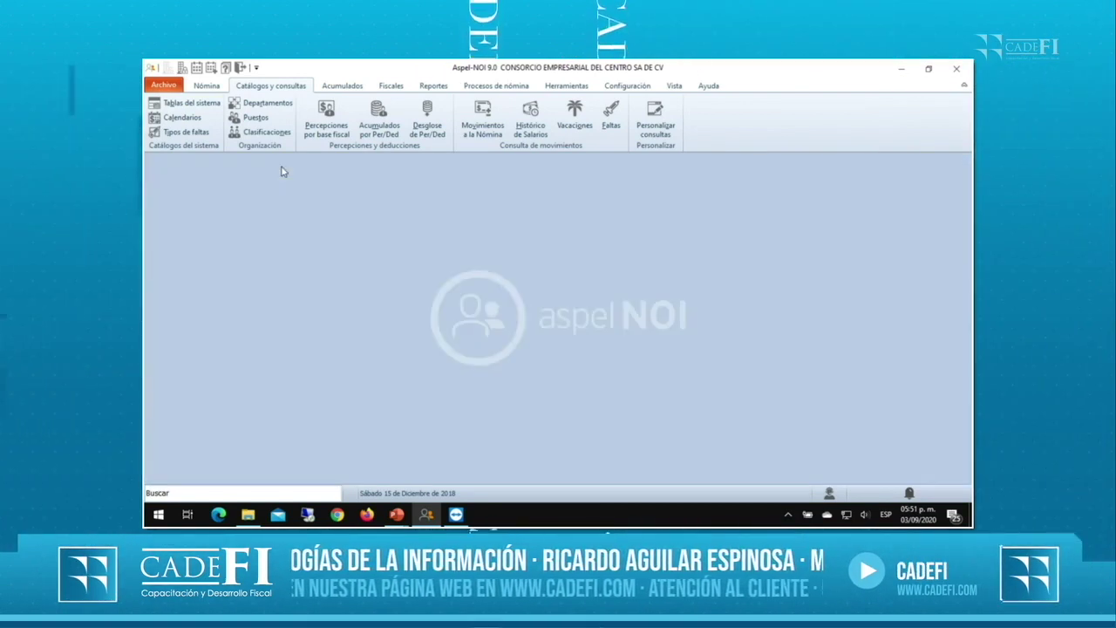
click(207, 85)
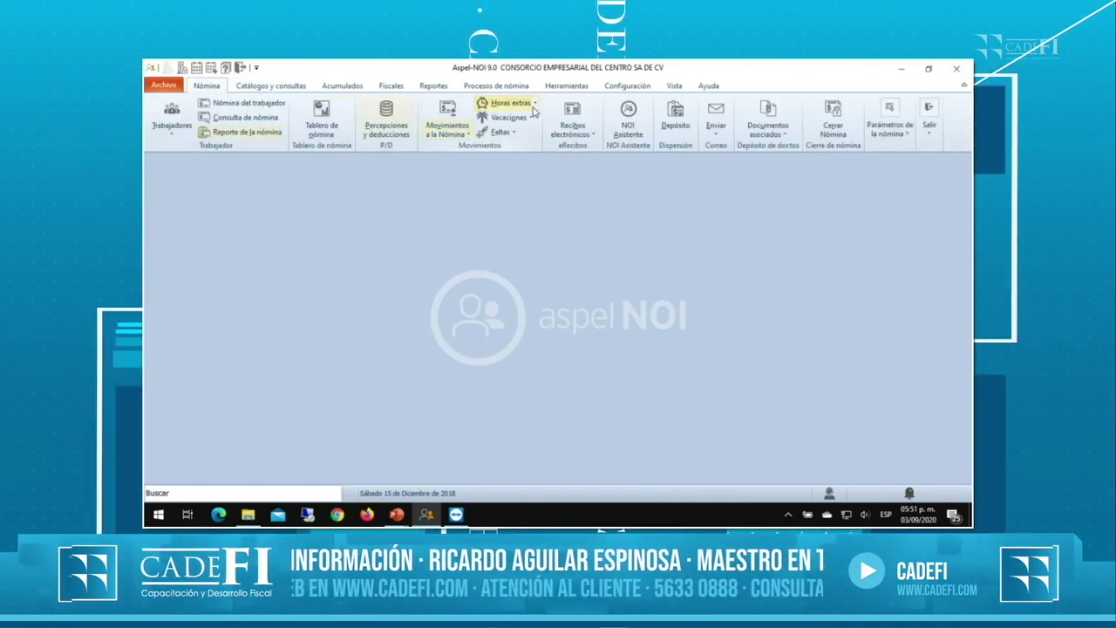
click(571, 115)
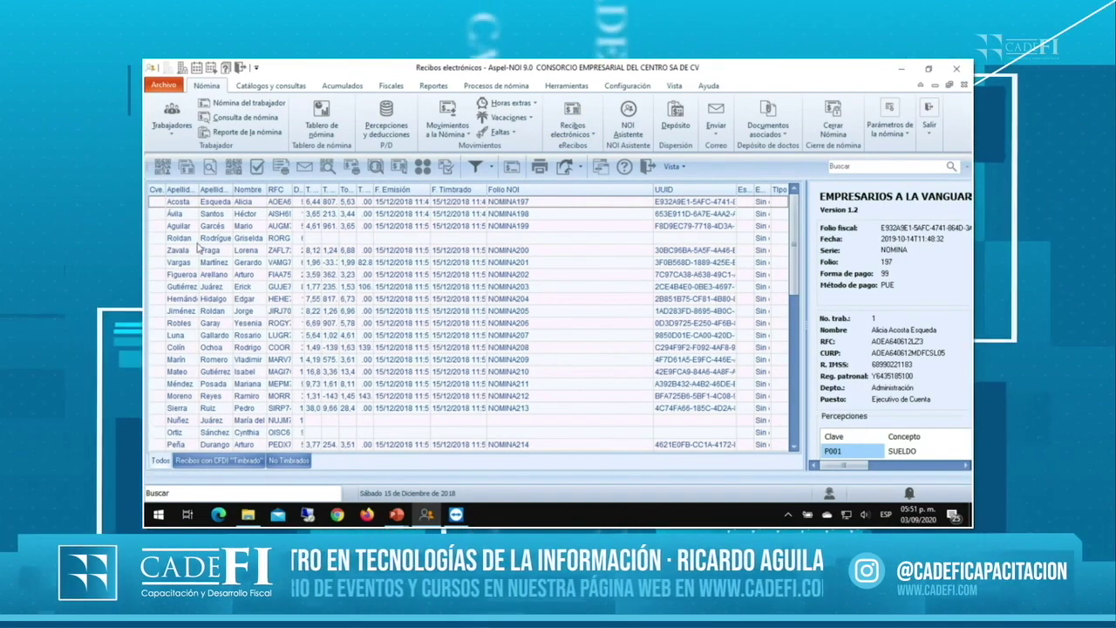
- Widen the Cve., Departamento and T. Otros Pagos CFDI columns, and shrink the receipt preview to enlarge the list
drag(164, 189, 182, 189)
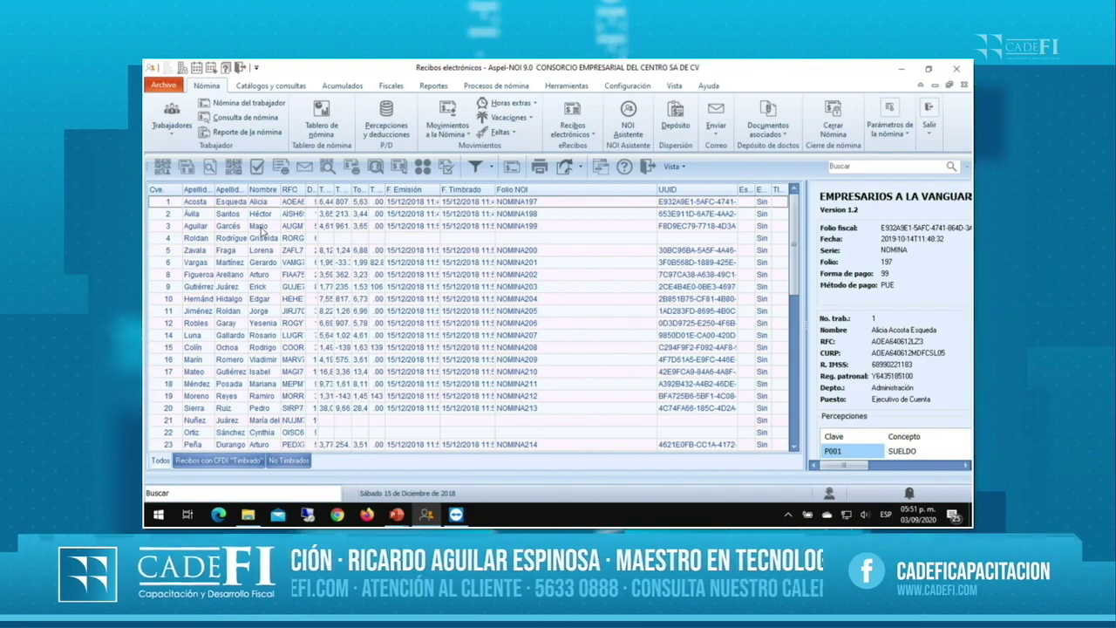
drag(306, 190, 329, 190)
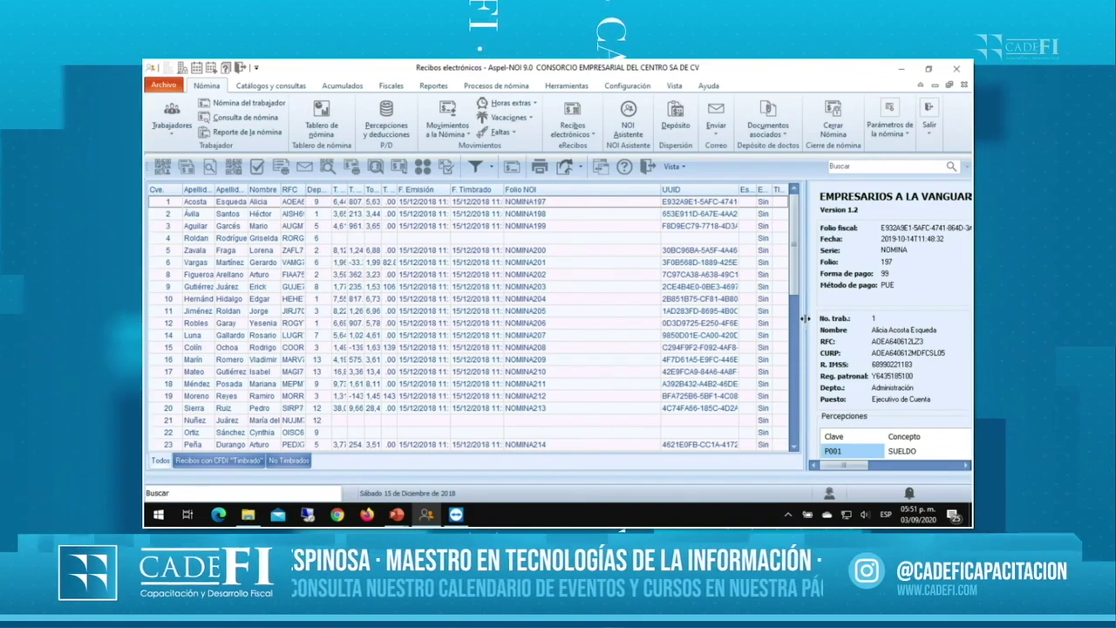
drag(785, 322, 948, 322)
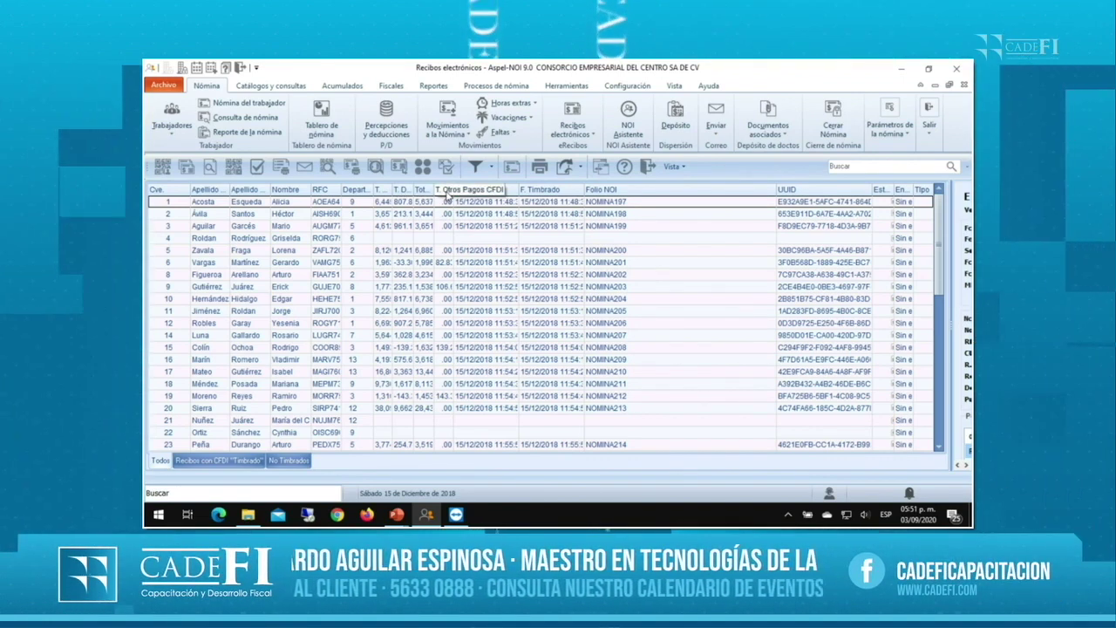
drag(454, 189, 467, 189)
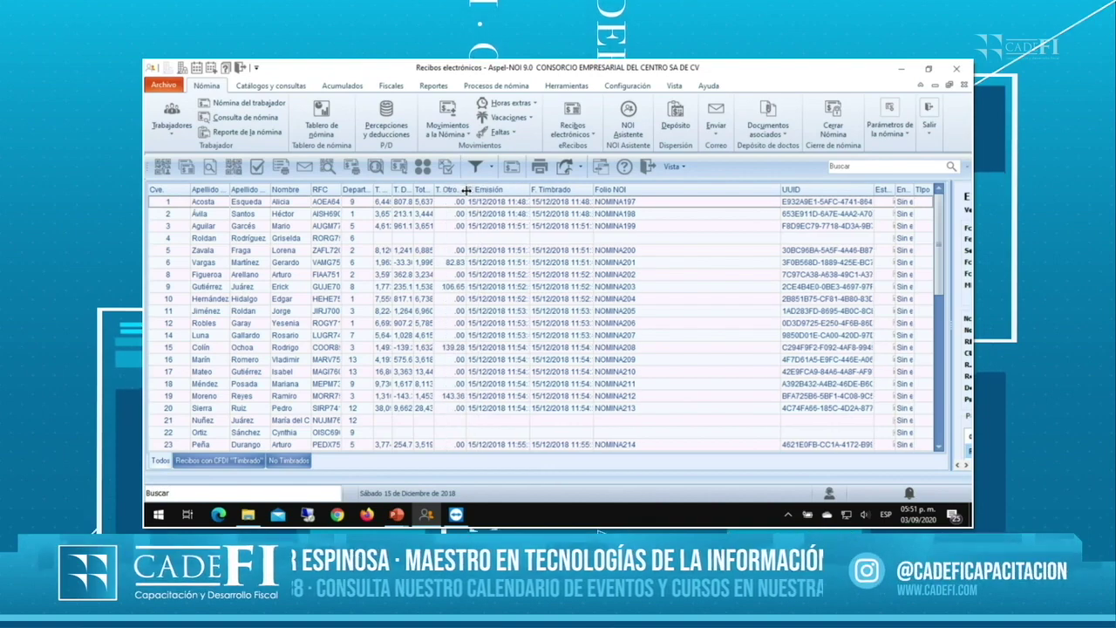
- Look through the T. Otros Pagos CFDI amounts across the workers' receipts
scroll(452, 410, down, 4)
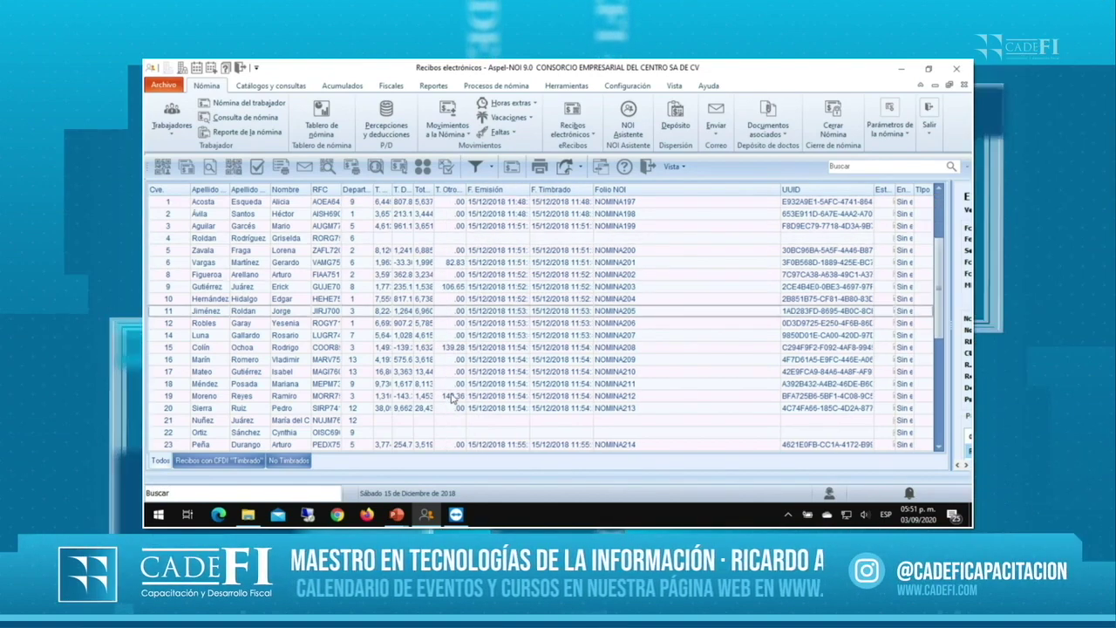
click(452, 397)
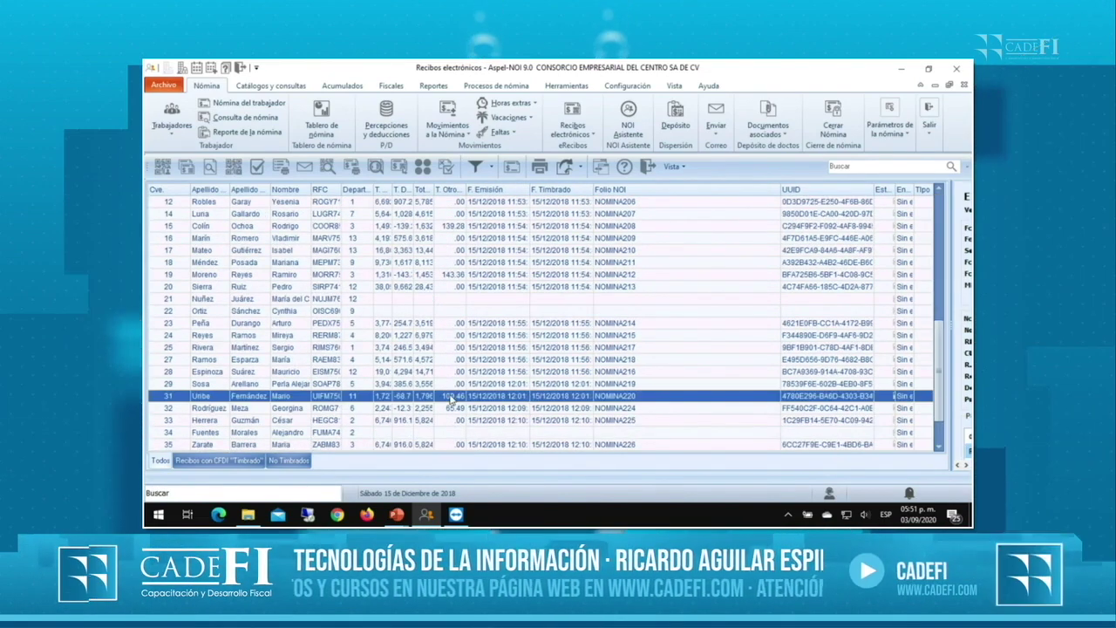
scroll(452, 405, up, 4)
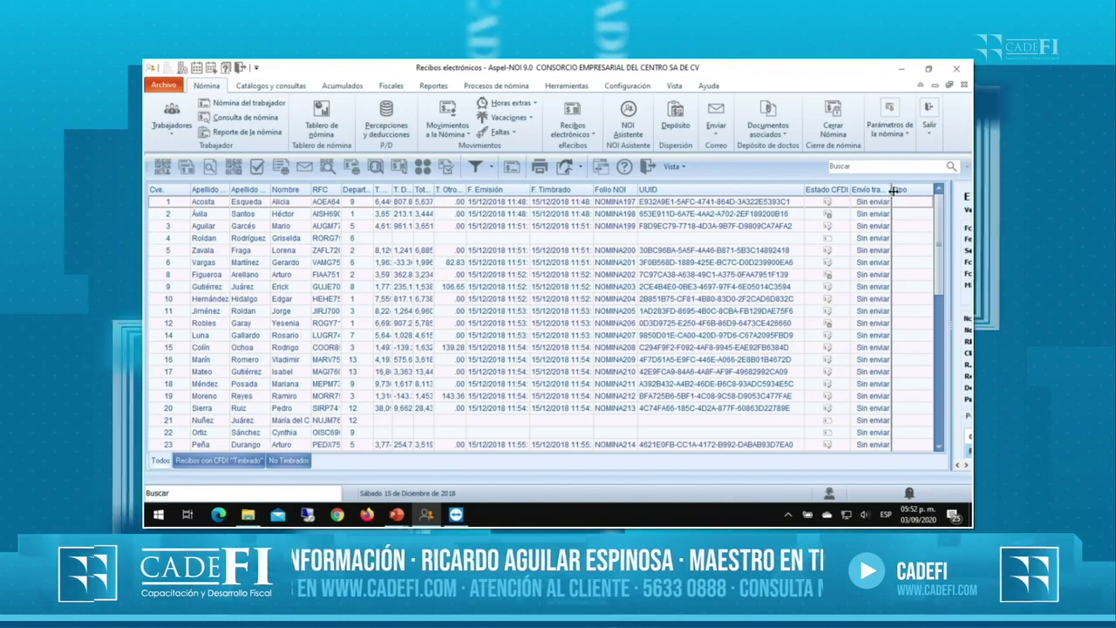
- Widen the Envío trabajador column and check the sending status along the receipts list
drag(893, 189, 899, 189)
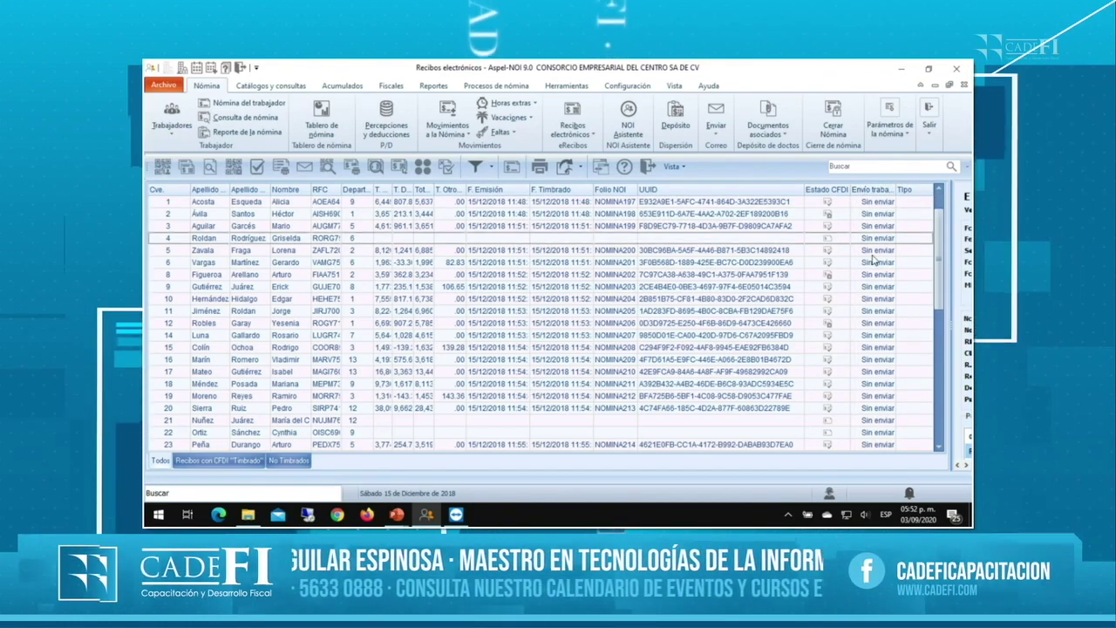
scroll(874, 244, down, 3)
scroll(874, 257, up, 4)
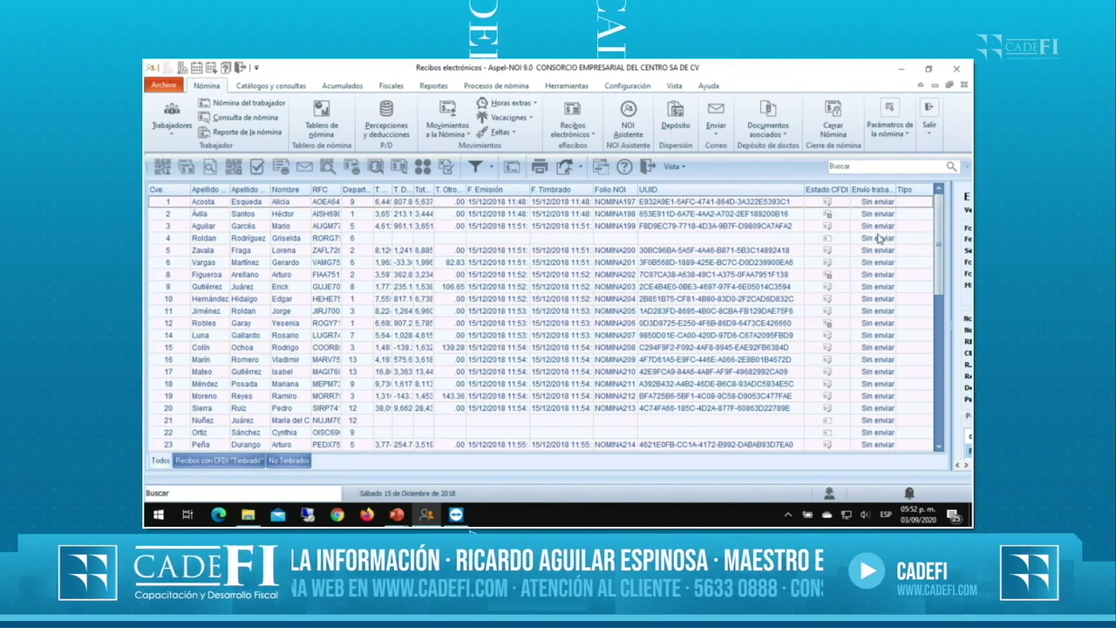
scroll(877, 253, down, 4)
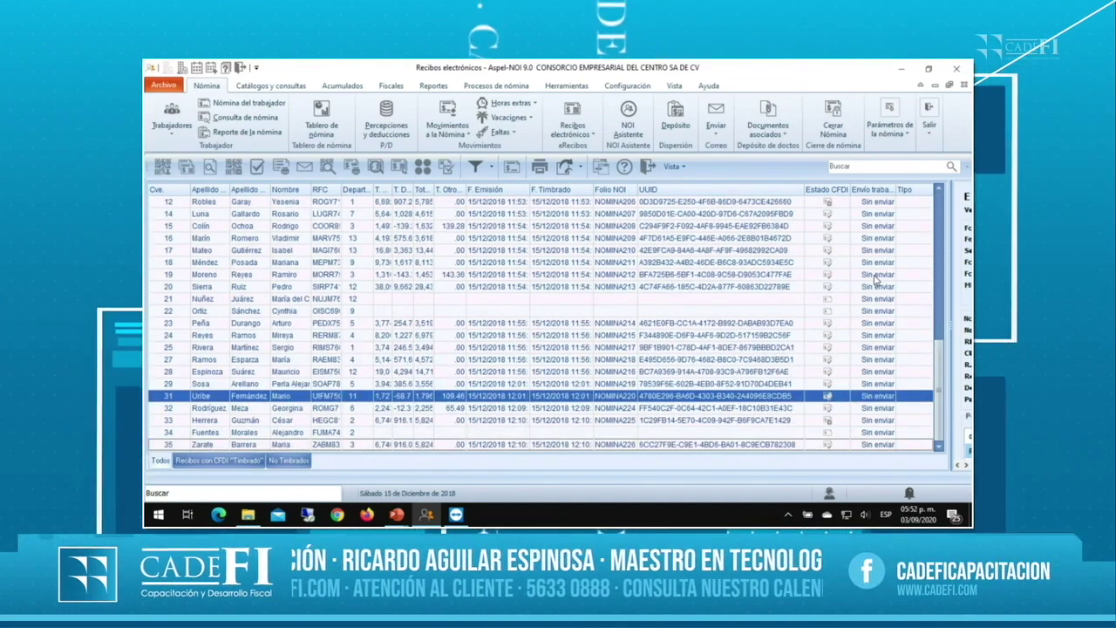
- Widen the Tipo column of the electronic receipts list and select the receipt with Cve. 16
drag(931, 189, 964, 189)
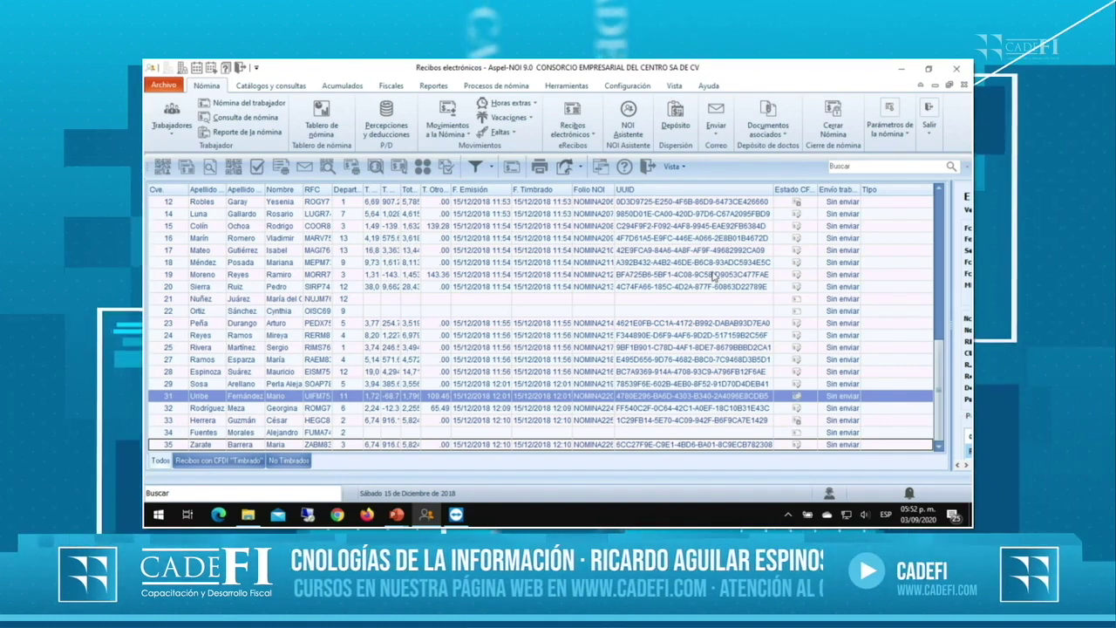
click(470, 242)
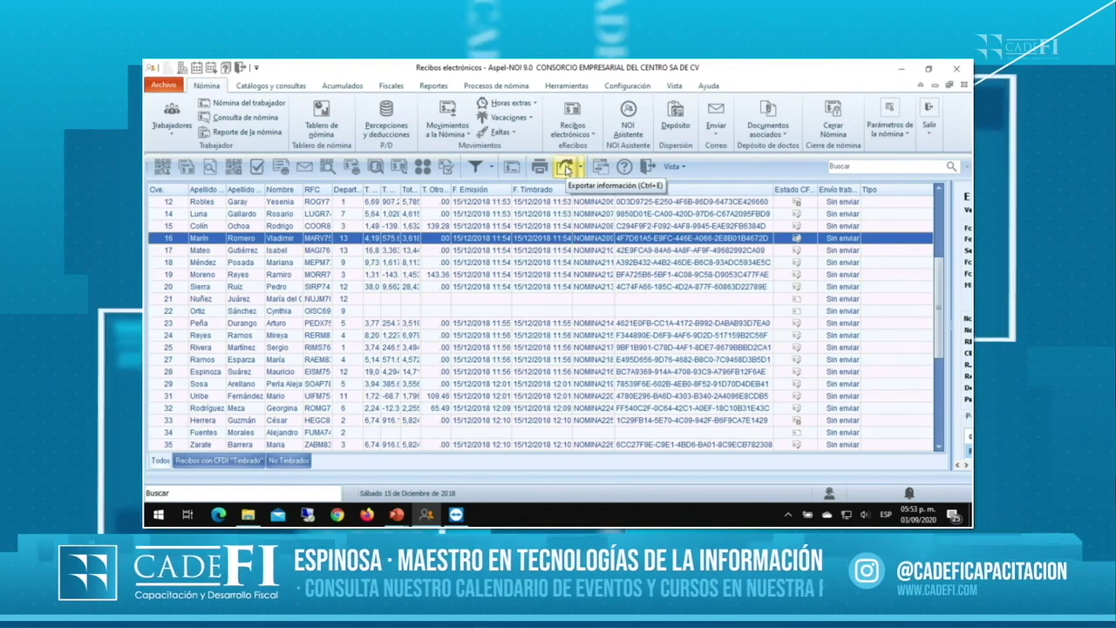
click(578, 168)
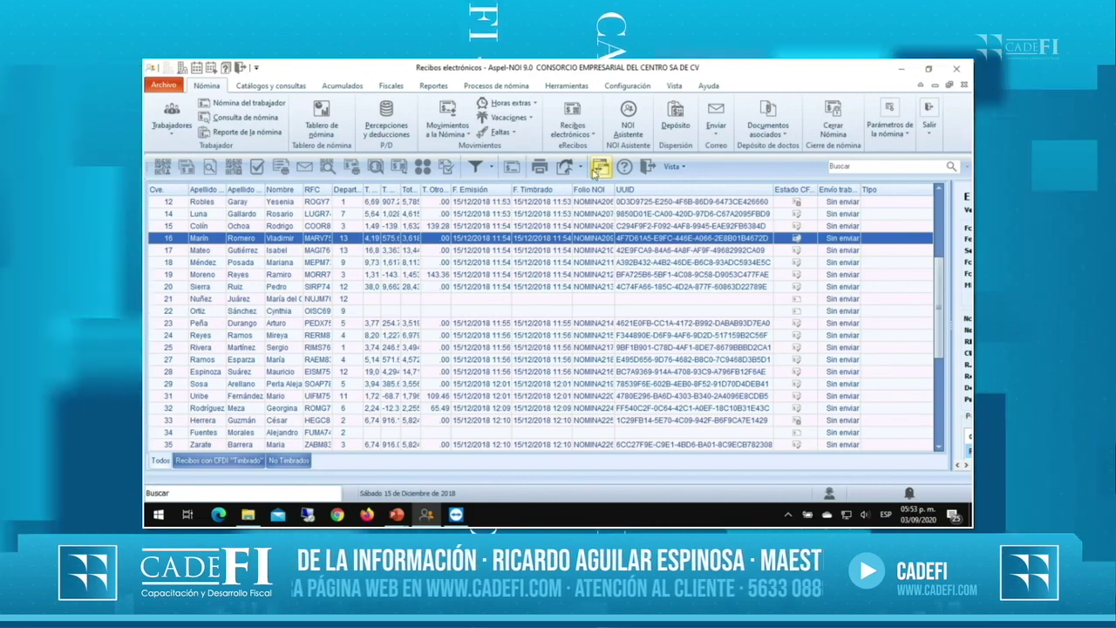
click(581, 170)
- Show the grouping area, group the receipts by Departamento and expand departments 1 and 2
click(599, 167)
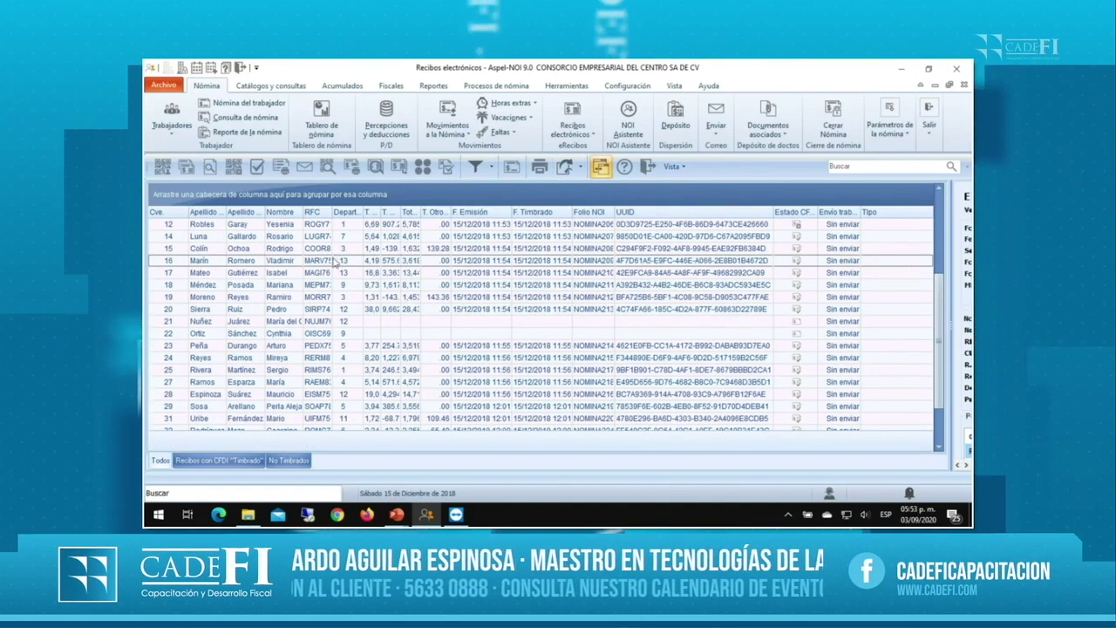
drag(334, 205, 329, 200)
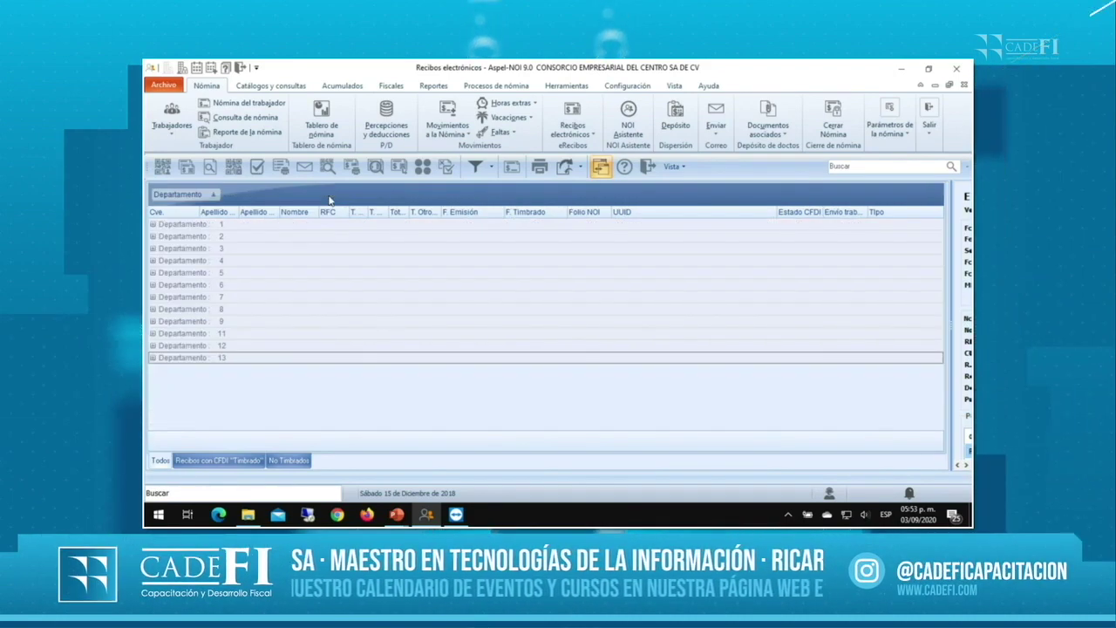
click(153, 224)
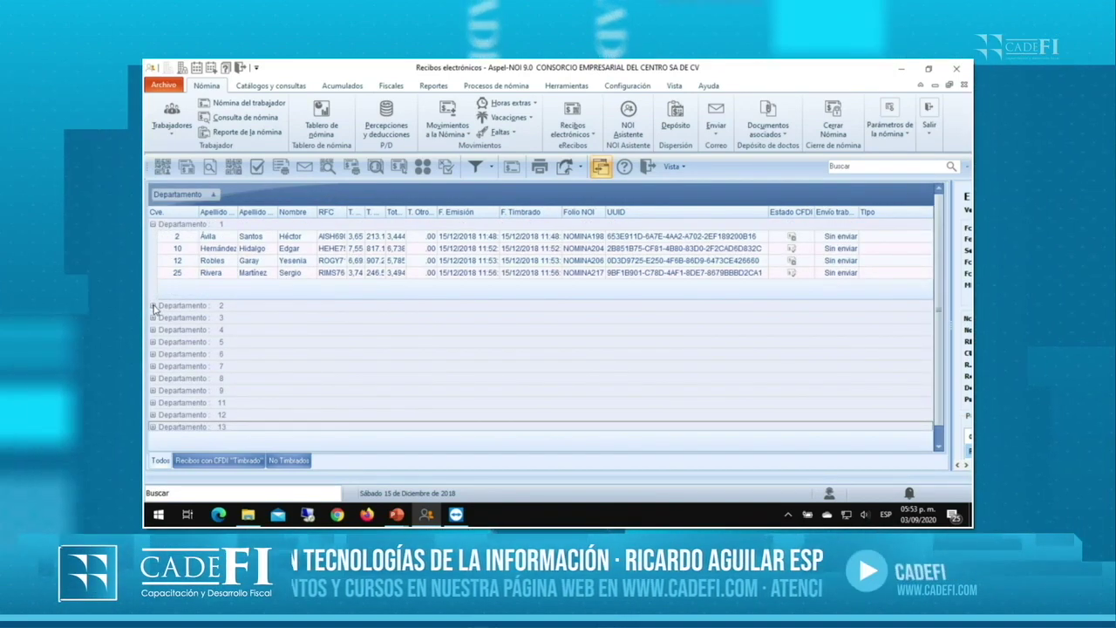
click(152, 305)
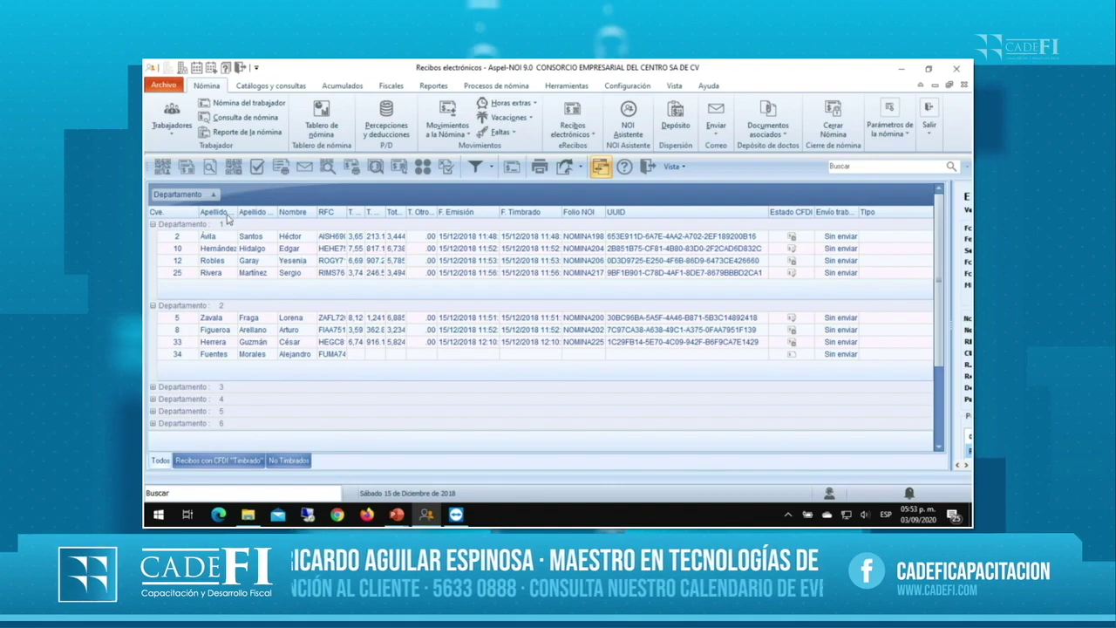
- Ungroup the list by returning Departamento to the column headers between Nombre and RFC, and hide the grouping area
drag(427, 229, 316, 212)
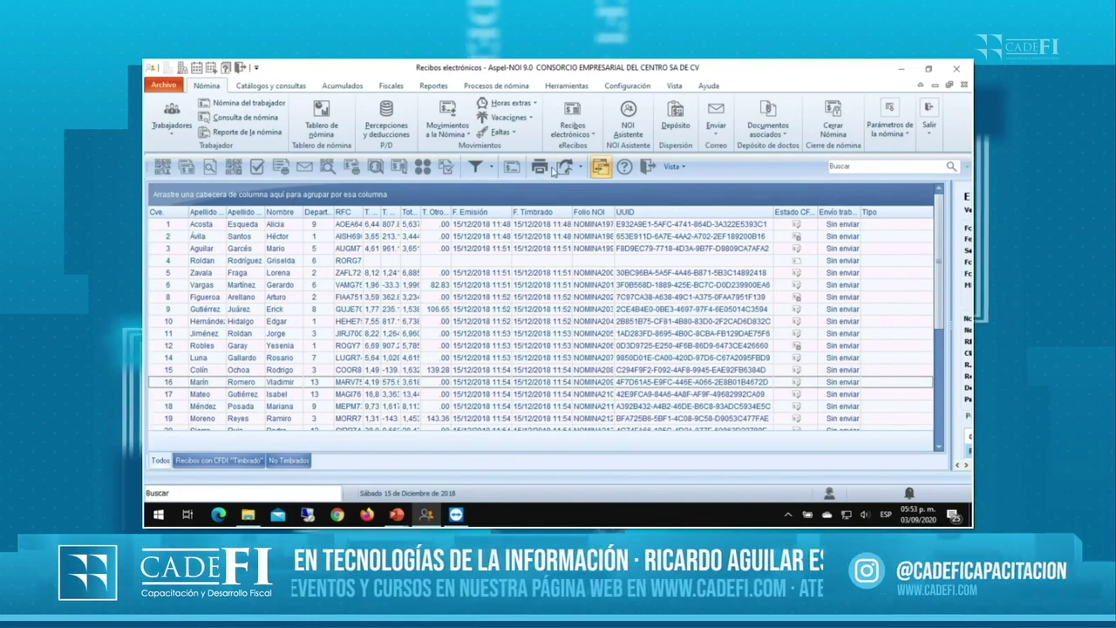
click(209, 167)
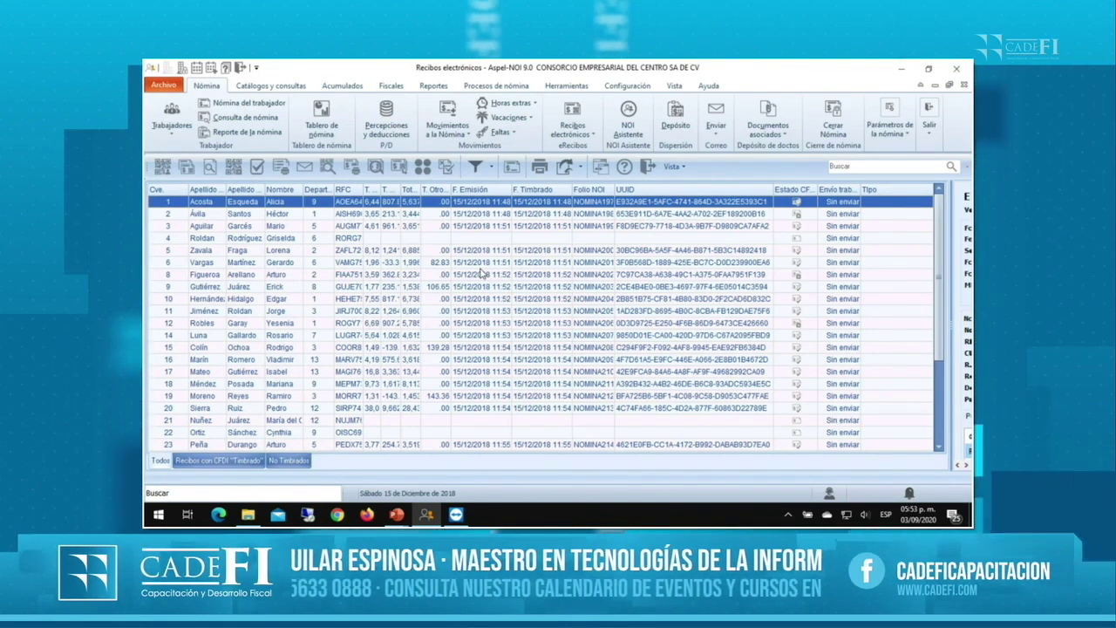
- Open a blank Excel workbook and switch back to the receipts list in Aspel-NOI
key(super)
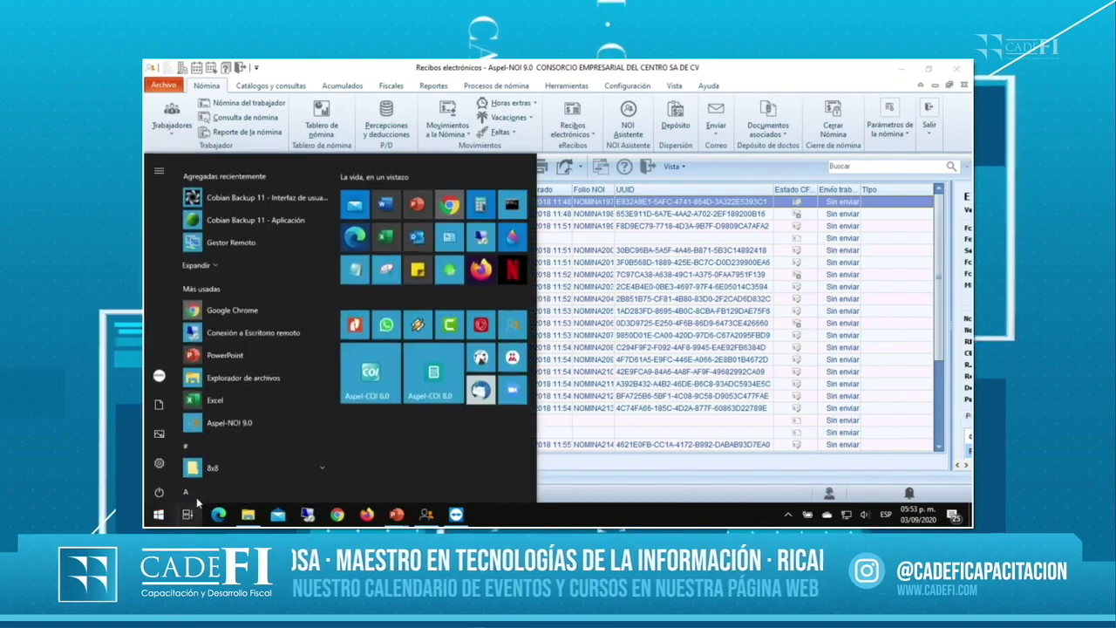
click(390, 227)
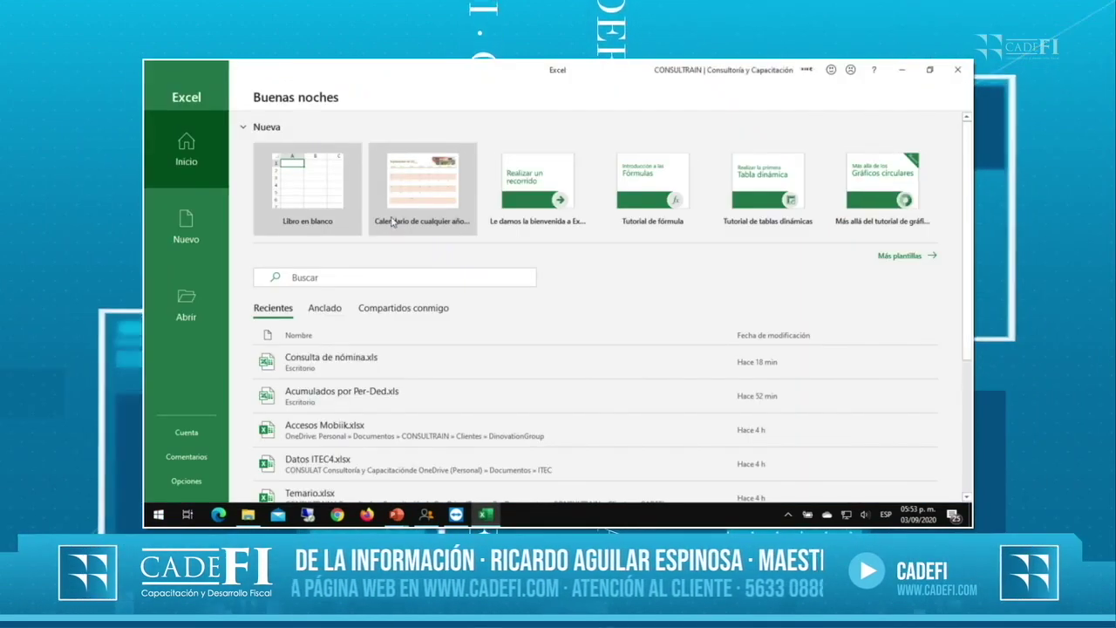
click(307, 184)
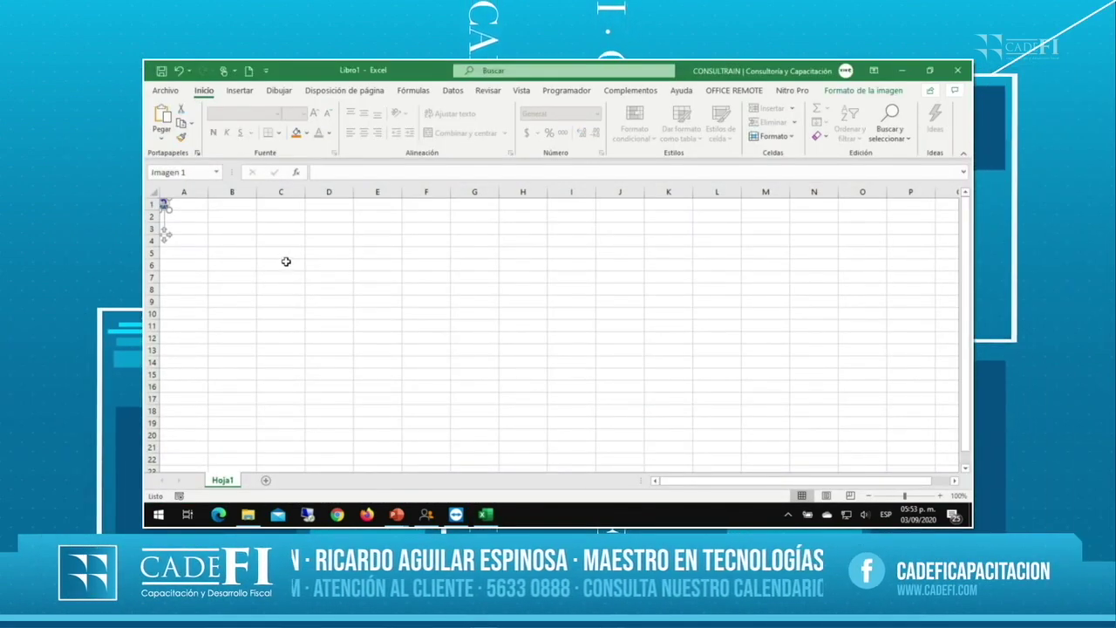
key(alt+Tab)
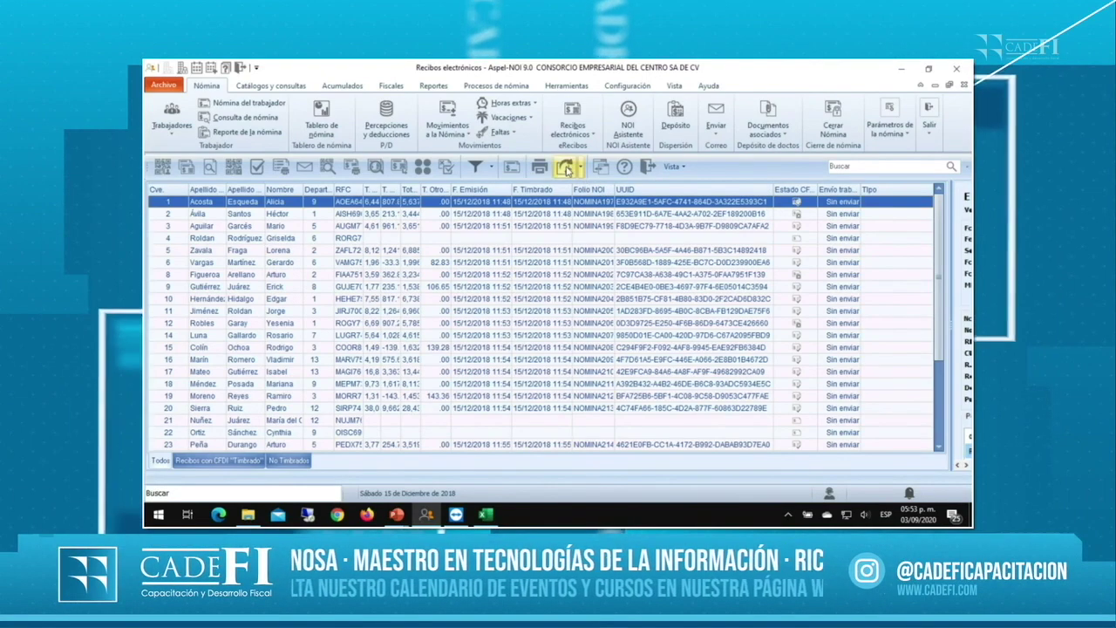
- Export the receipts list in Excel format to the Desktop as Recibos electrónicos.XLS and open the file
click(564, 166)
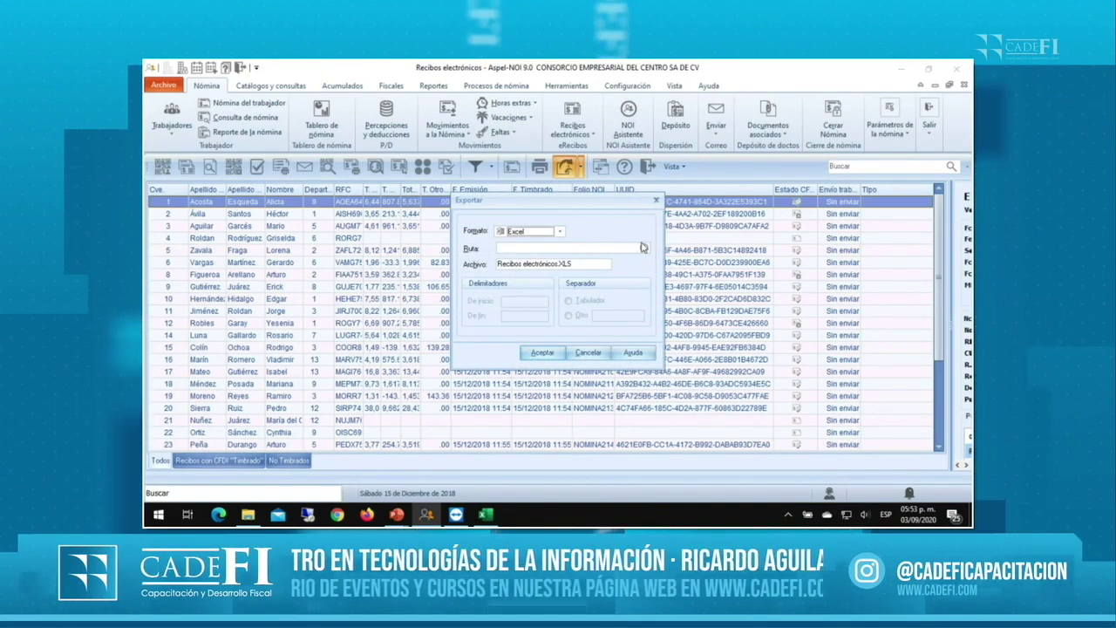
click(644, 247)
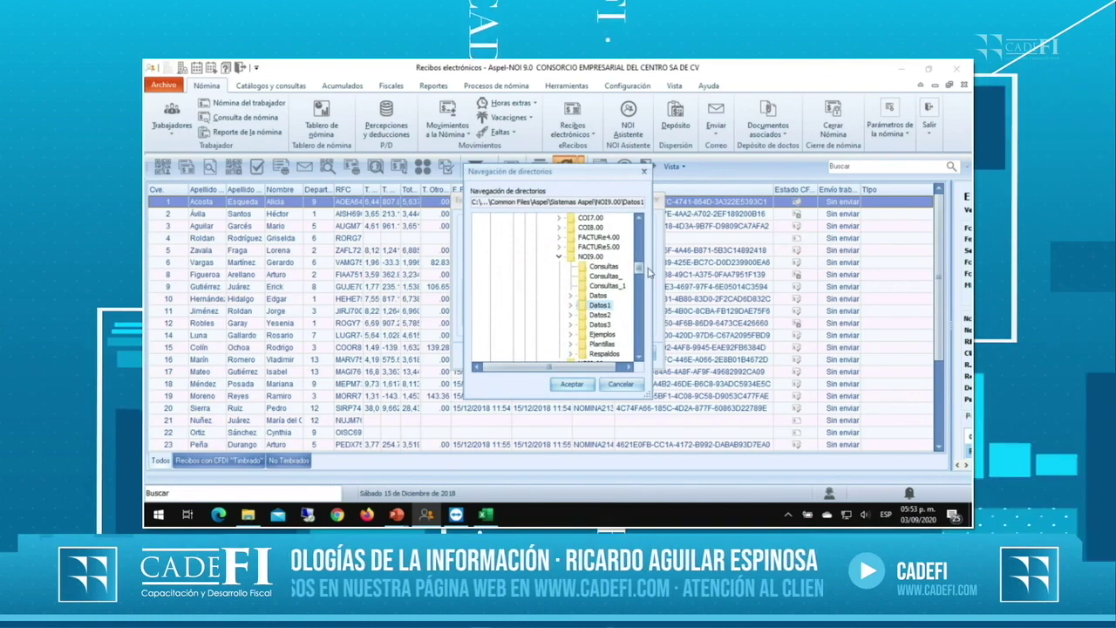
scroll(559, 234, up, 2)
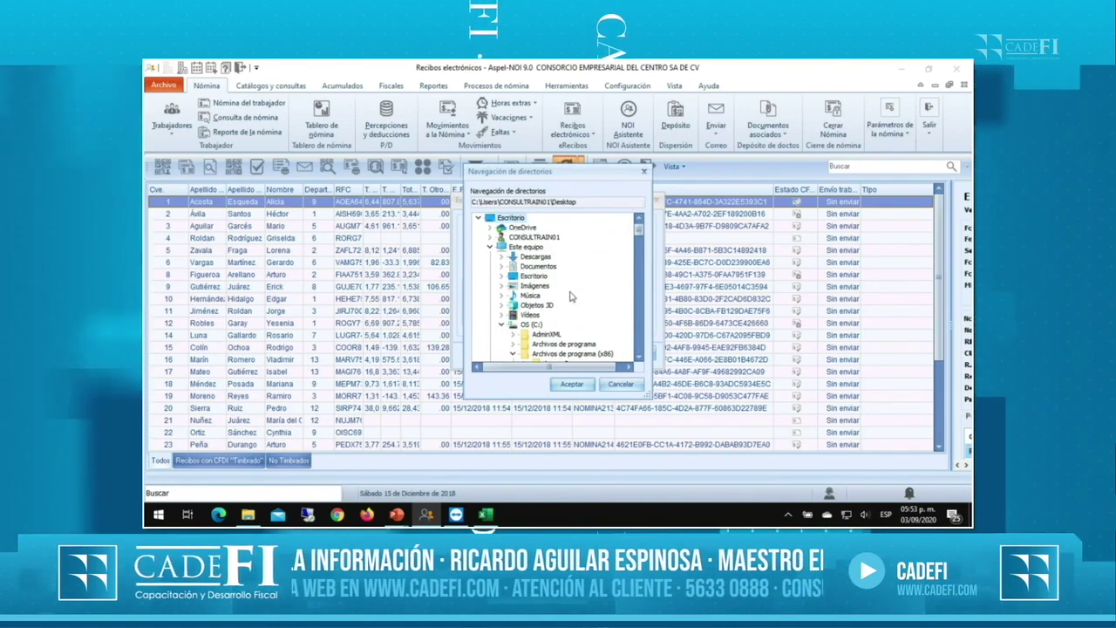
click(569, 385)
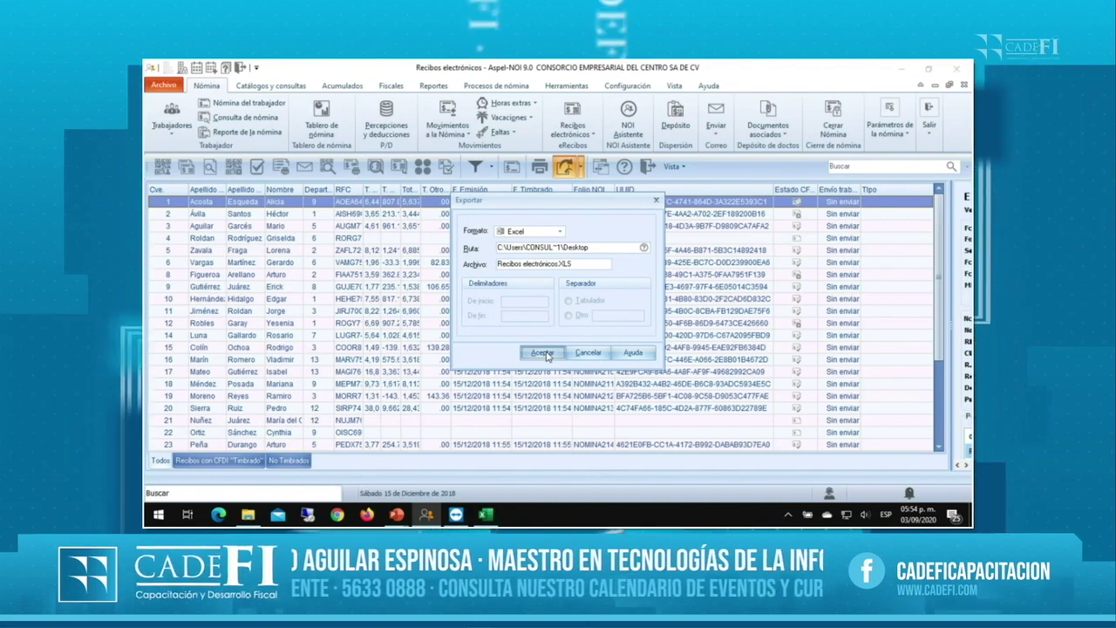
click(543, 352)
click(637, 305)
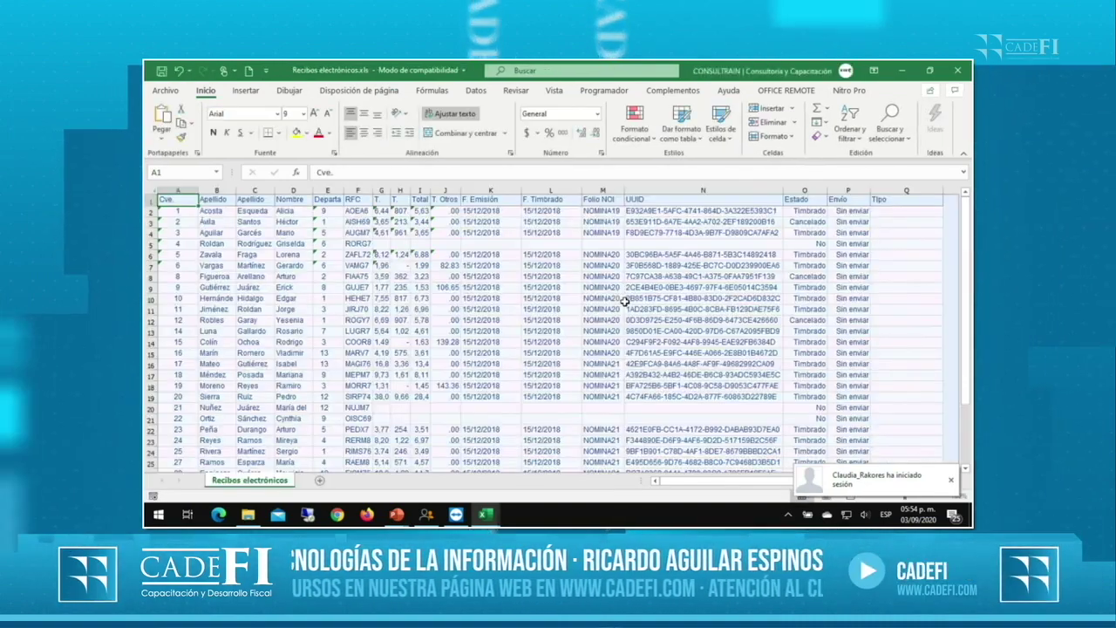
- Look through the exported receipts, checking the Estado CFDI values and a UUID
scroll(767, 340, down, 1)
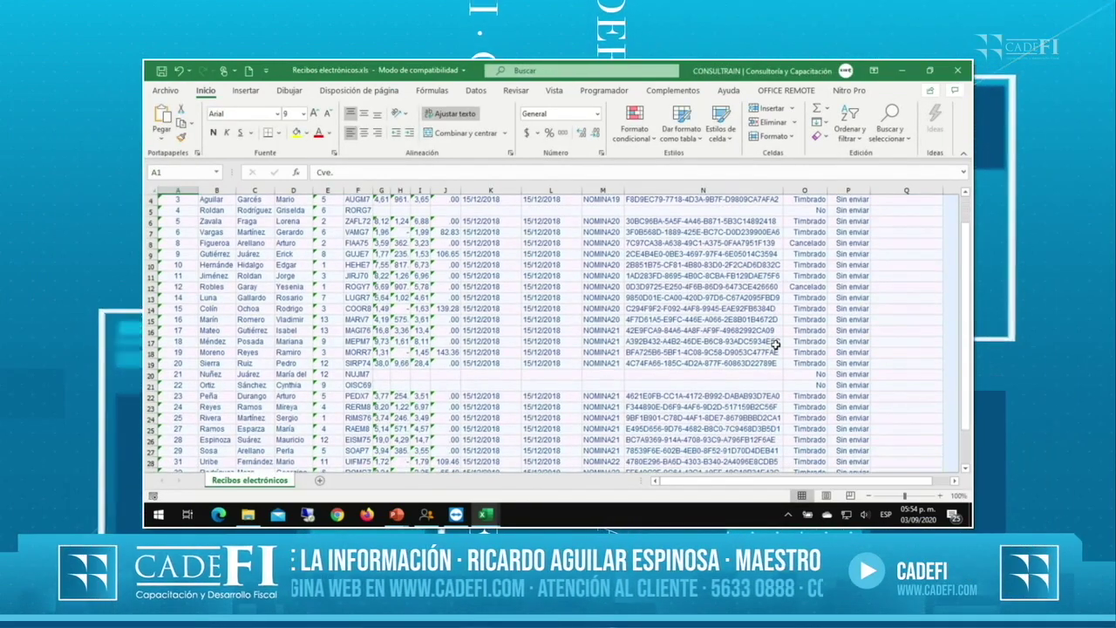
scroll(774, 344, up, 1)
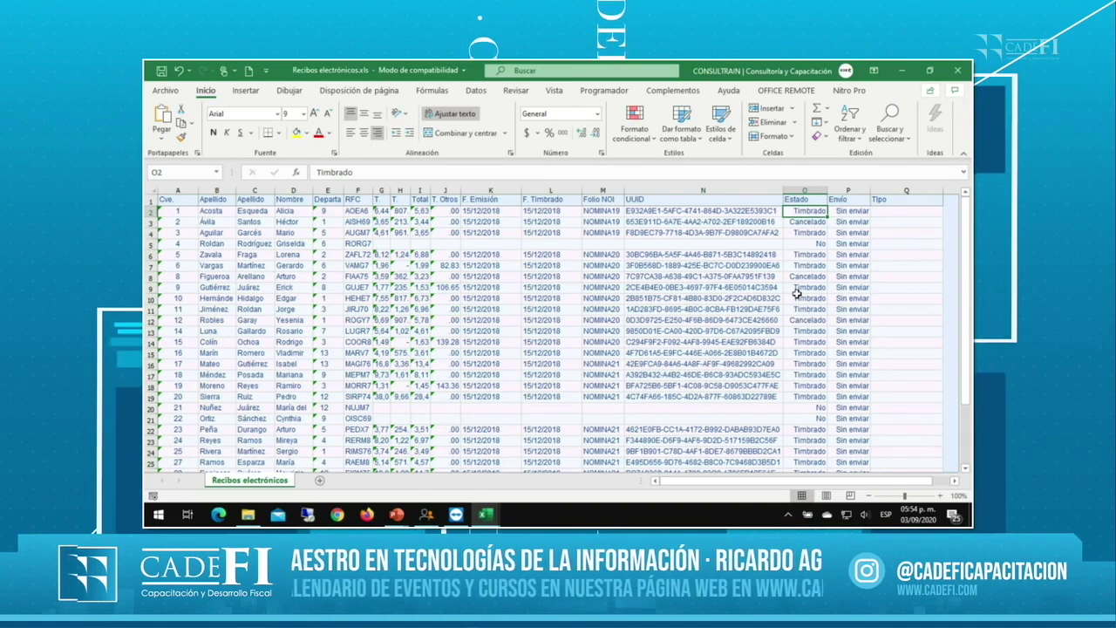
click(807, 245)
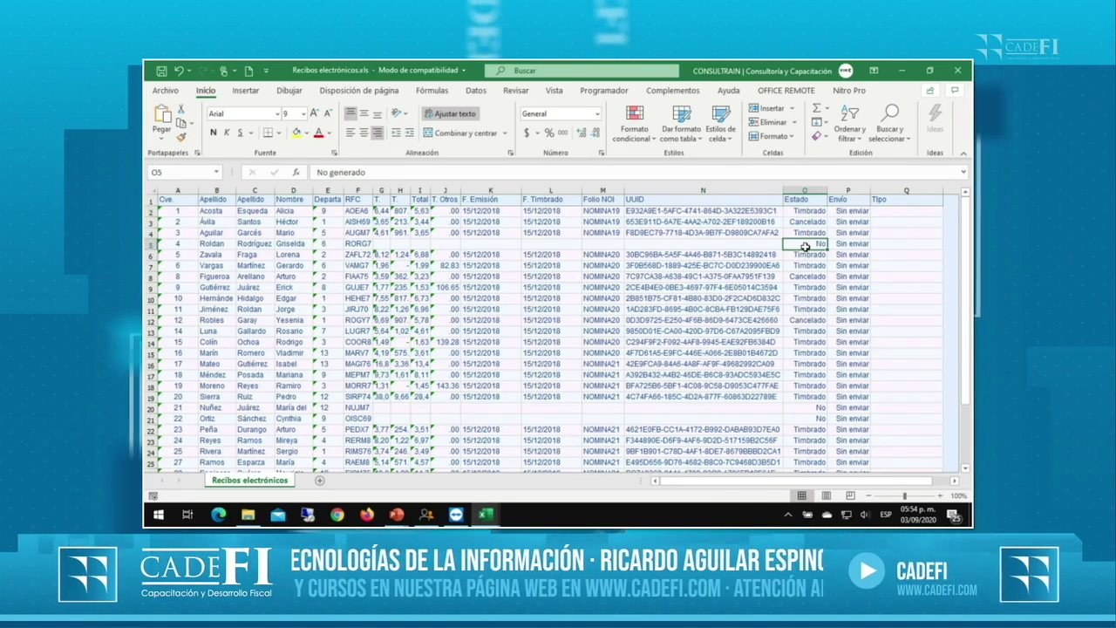
scroll(804, 246, down, 6)
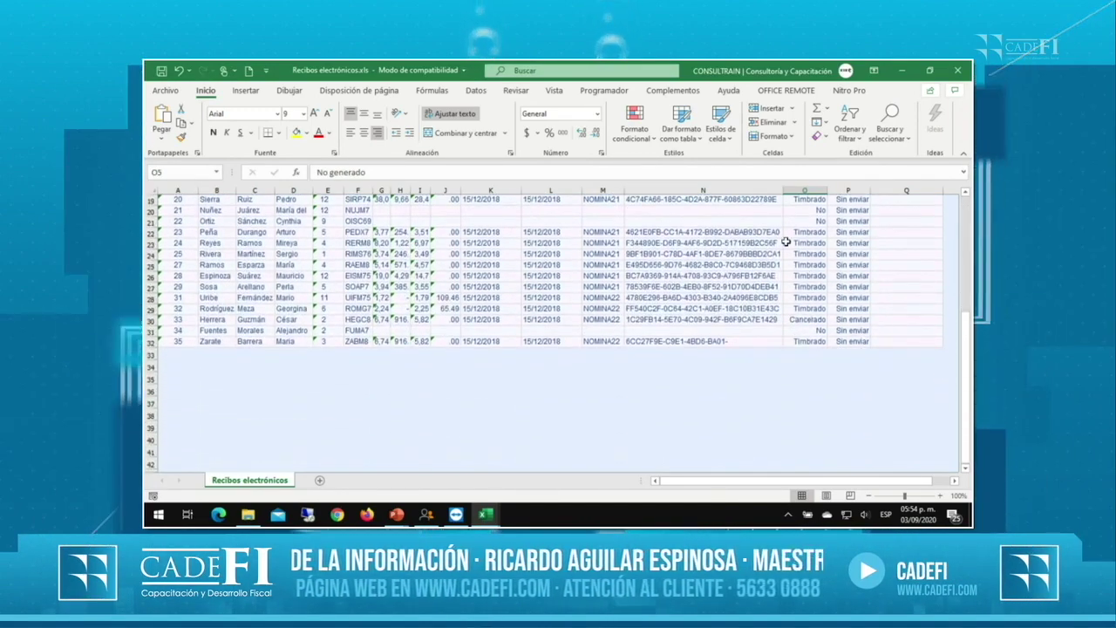
scroll(792, 343, up, 6)
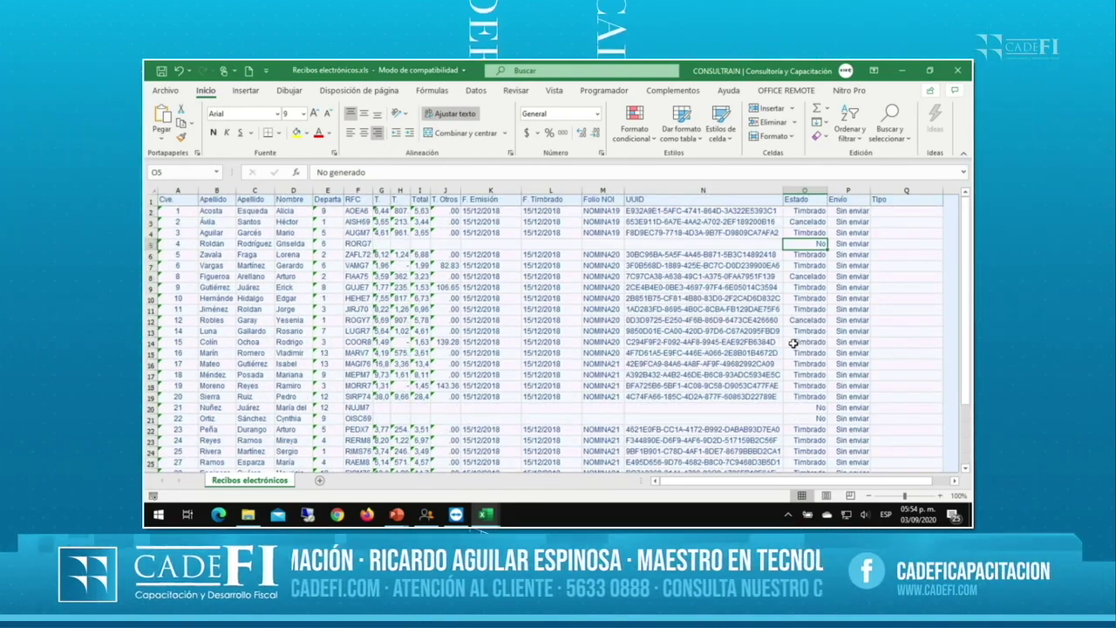
click(713, 265)
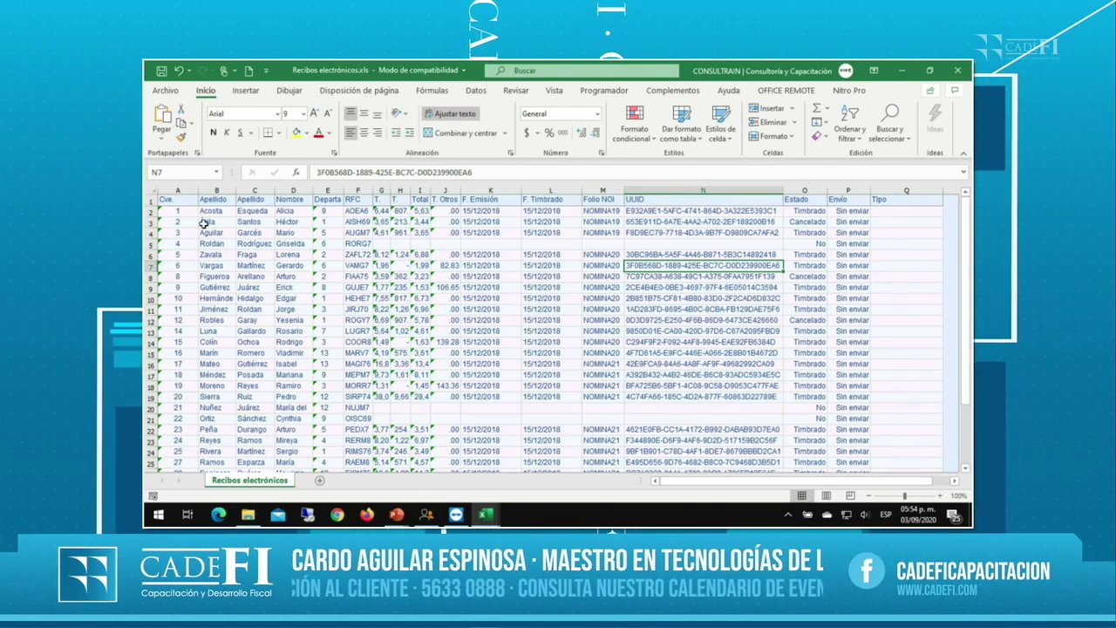
- Fit the width of all columns in the Recibos electrónicos sheet to their contents
click(150, 192)
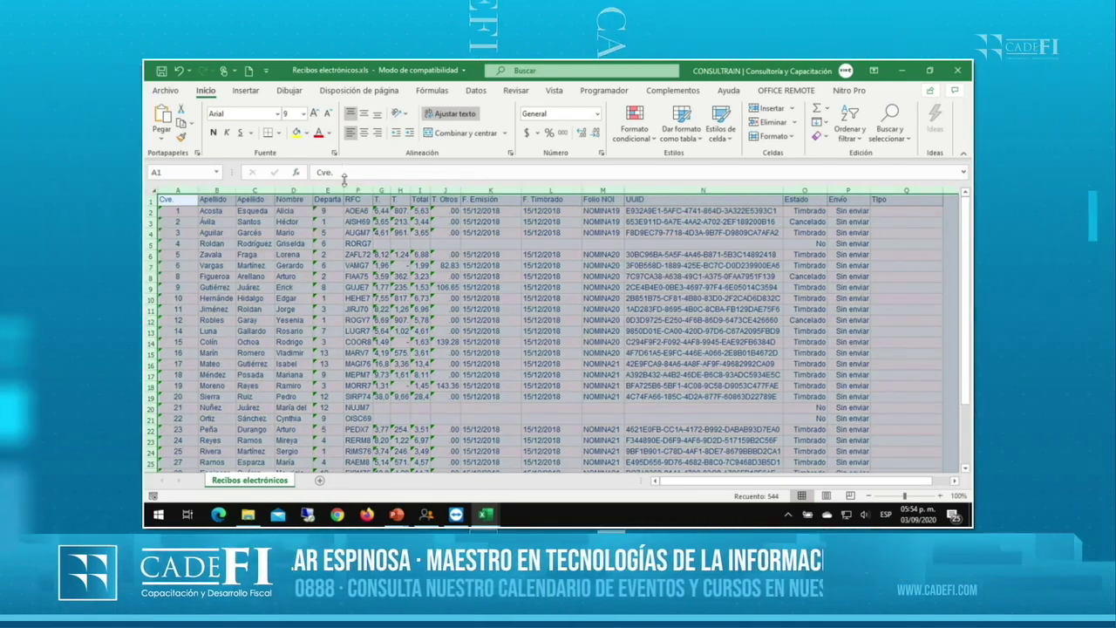
double_click(342, 190)
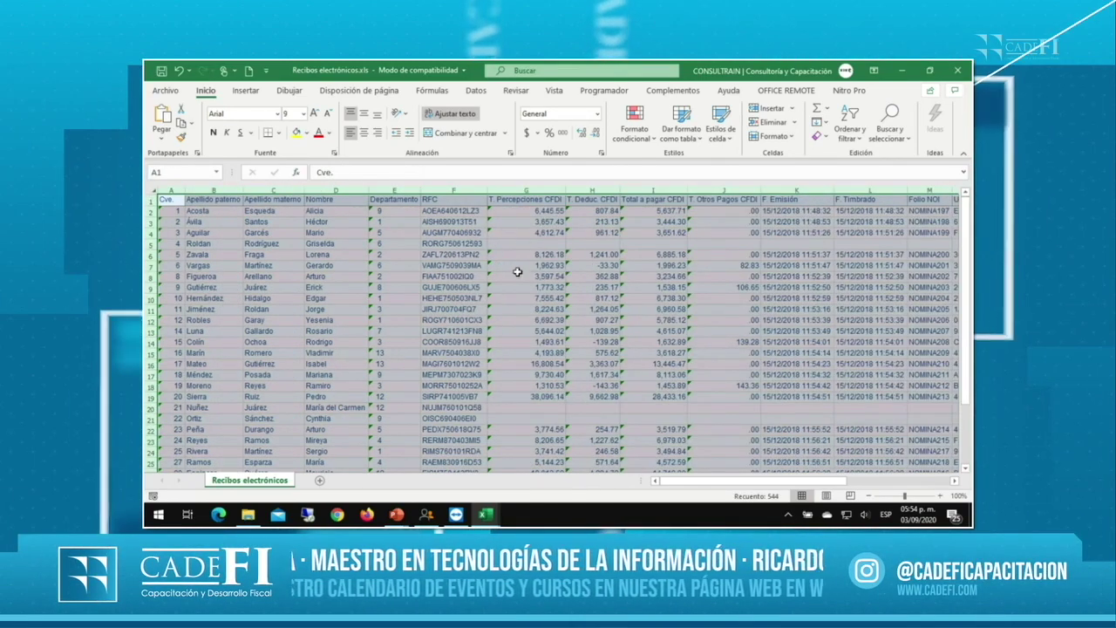
click(532, 221)
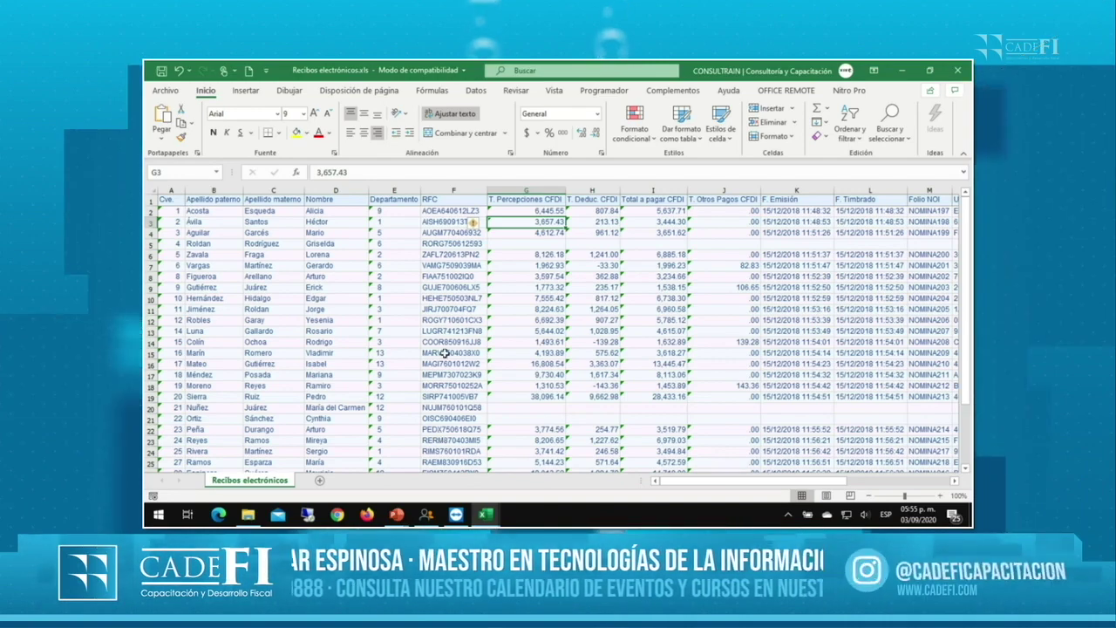
- Narrow the T. Otros Pagos CFDI column and check the Folio NOI, stamping date and UUID columns
drag(859, 480, 823, 486)
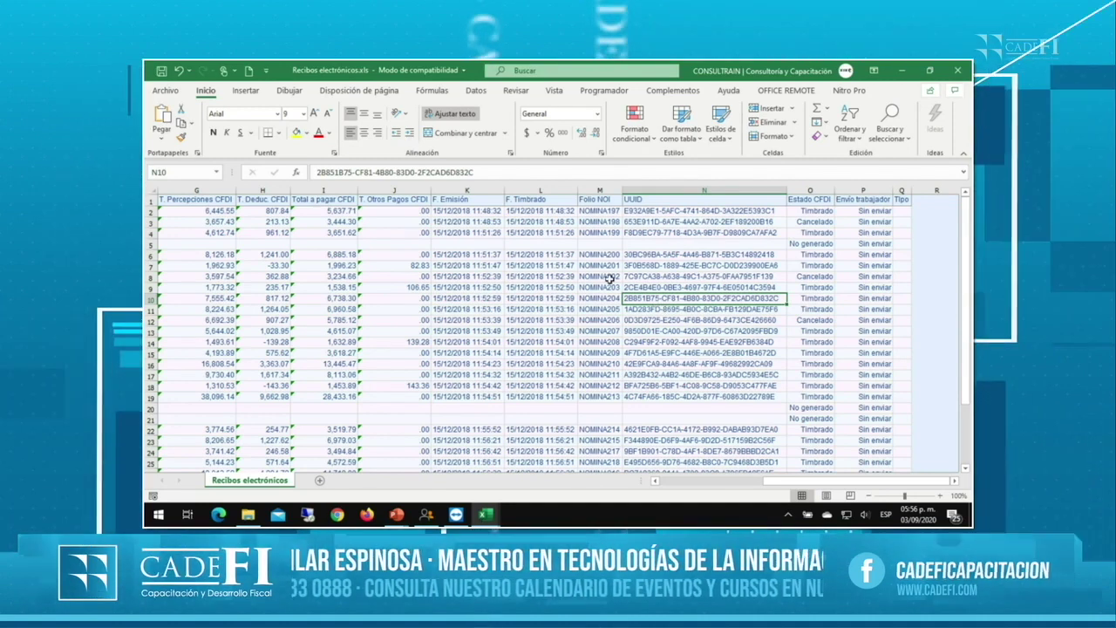
click(607, 342)
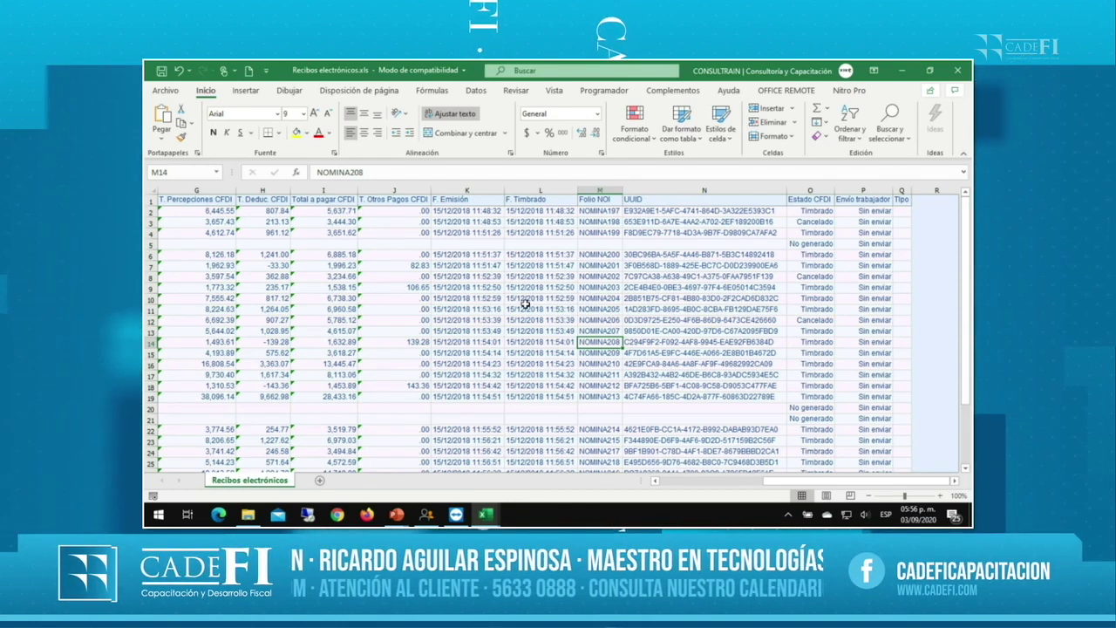
drag(428, 194, 403, 194)
click(489, 286)
click(647, 320)
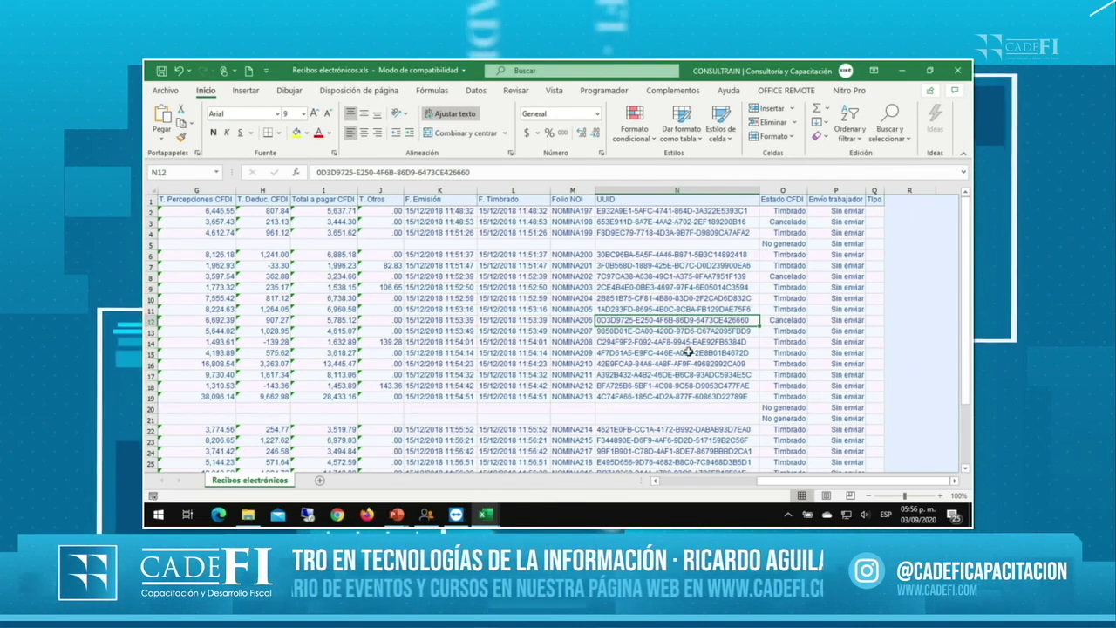
- Review the RFC and worker name columns, and close the exported Recibos electrónicos workbook
click(720, 481)
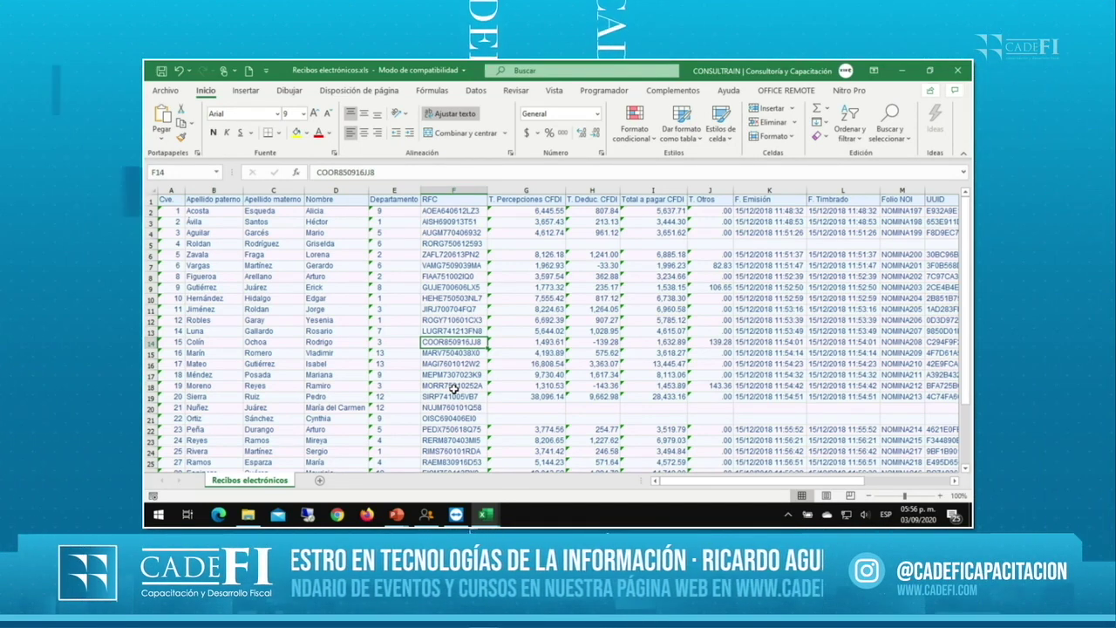
click(433, 278)
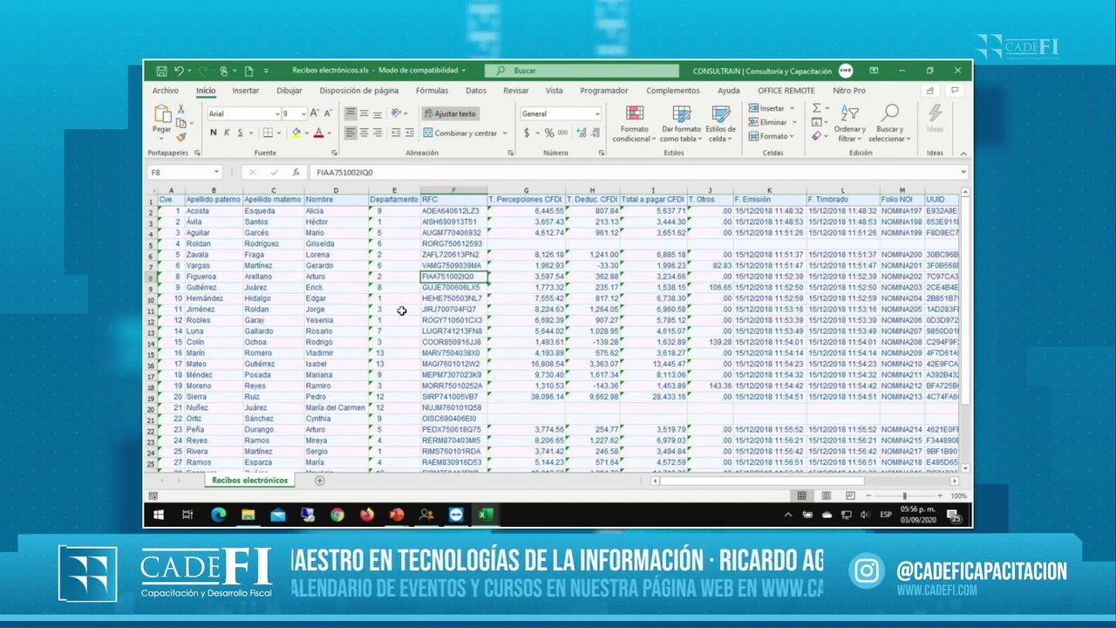
drag(217, 200, 345, 380)
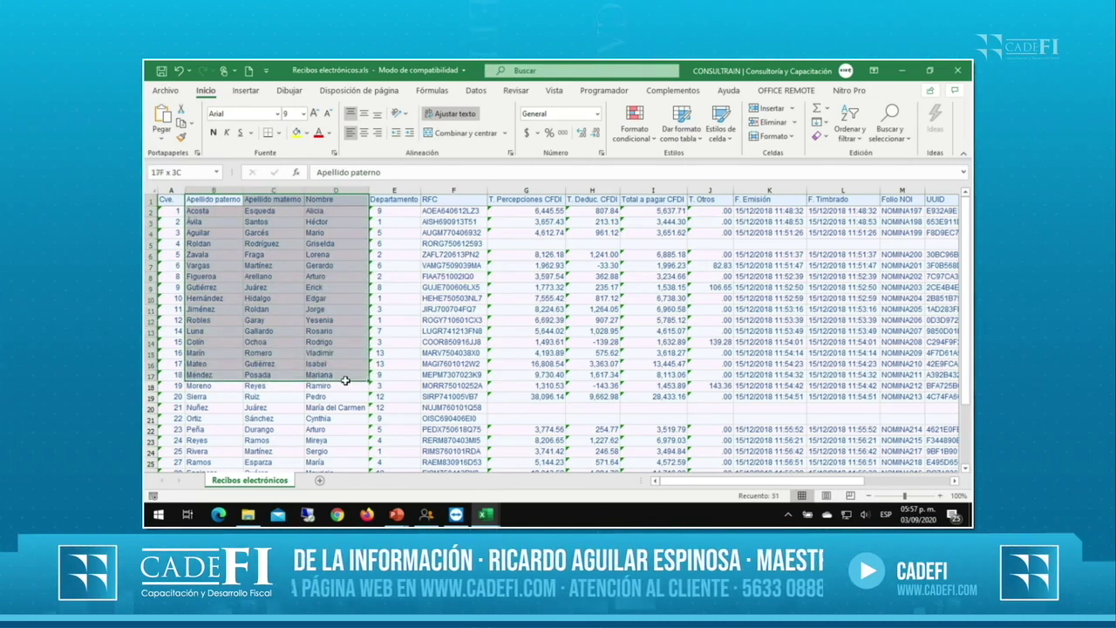
click(336, 243)
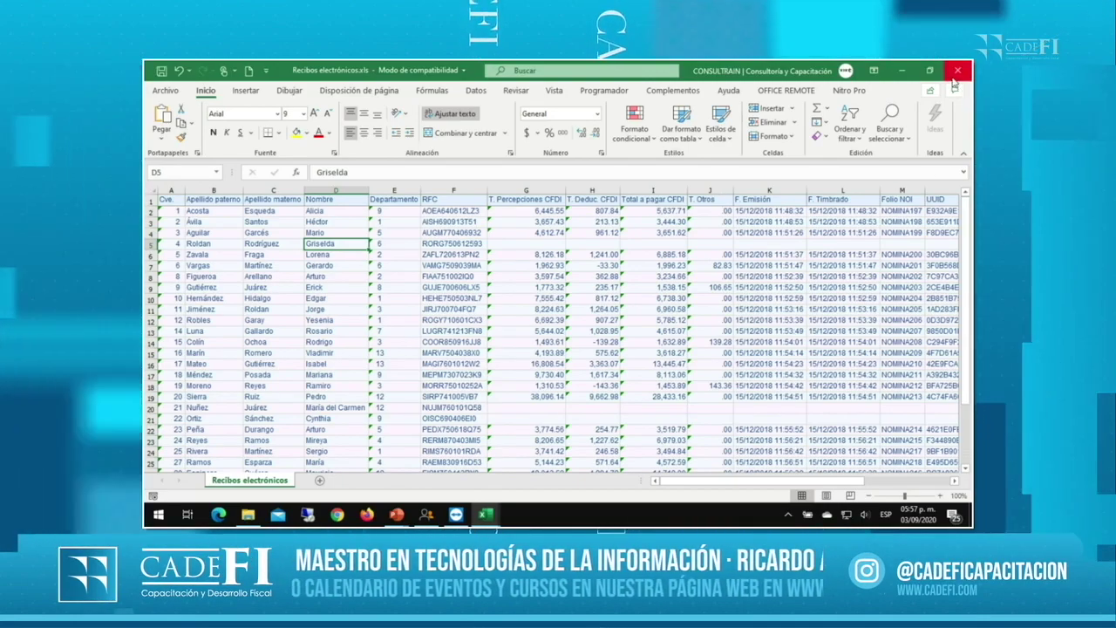
click(957, 70)
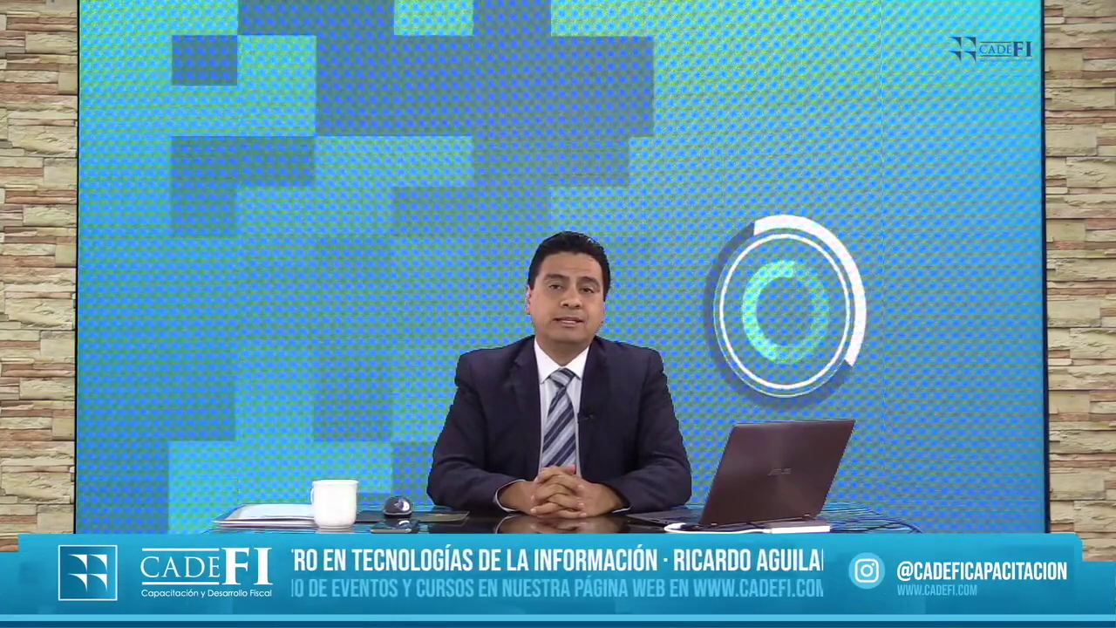
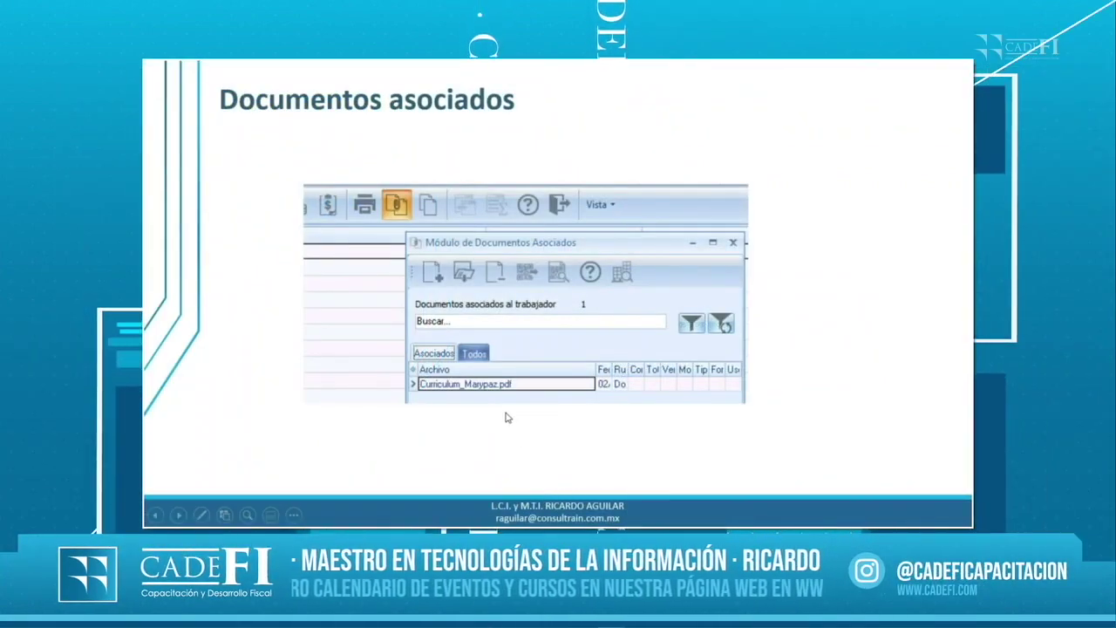
- Switch to Aspel-NOI and open company 2 as Administrador in the open 15/02/2020 payroll period
key(alt+Tab)
key(alt+Tab)
key(Tab)
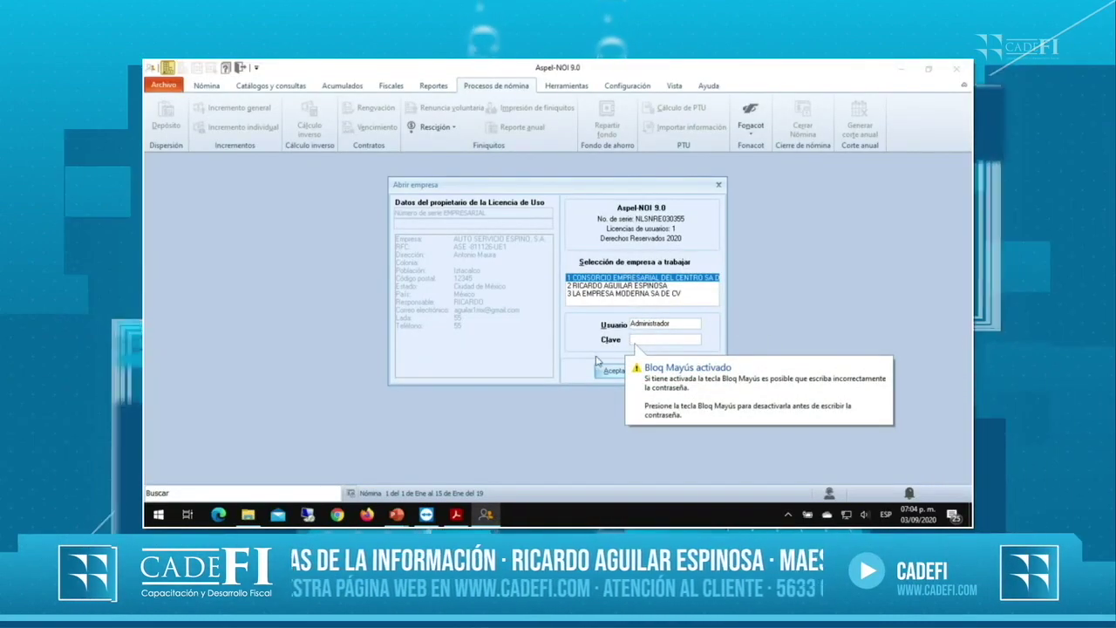
click(622, 285)
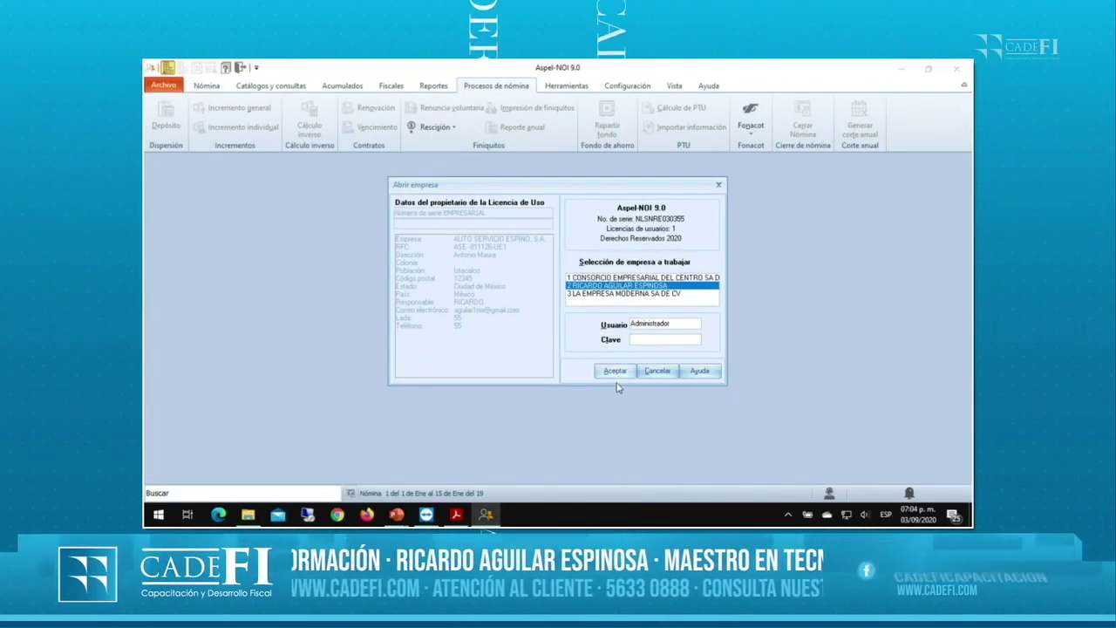
click(615, 374)
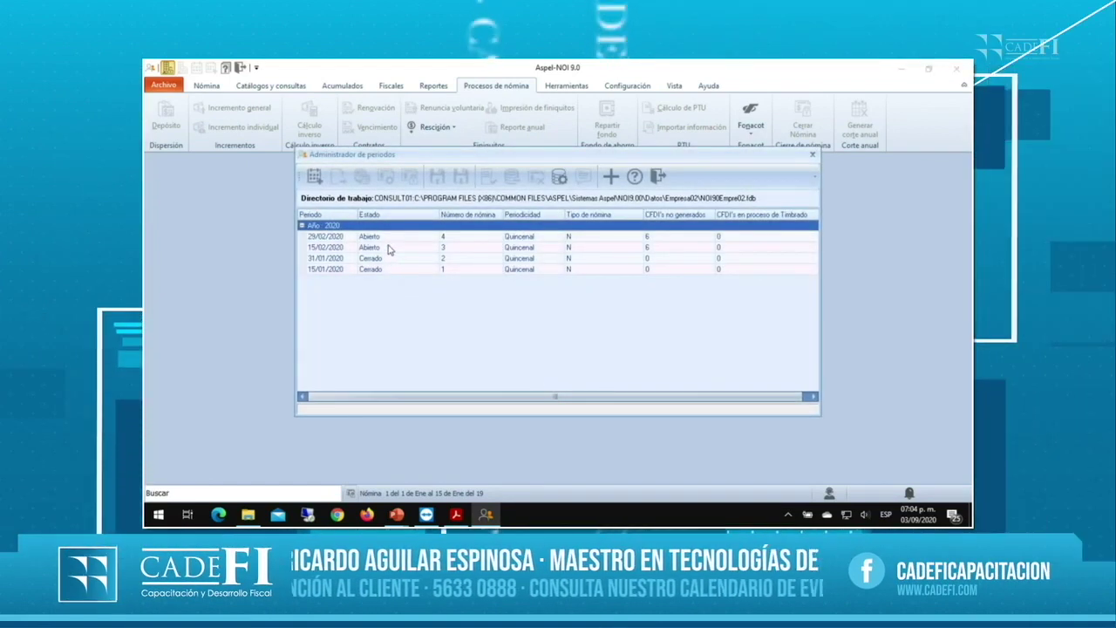
double_click(386, 248)
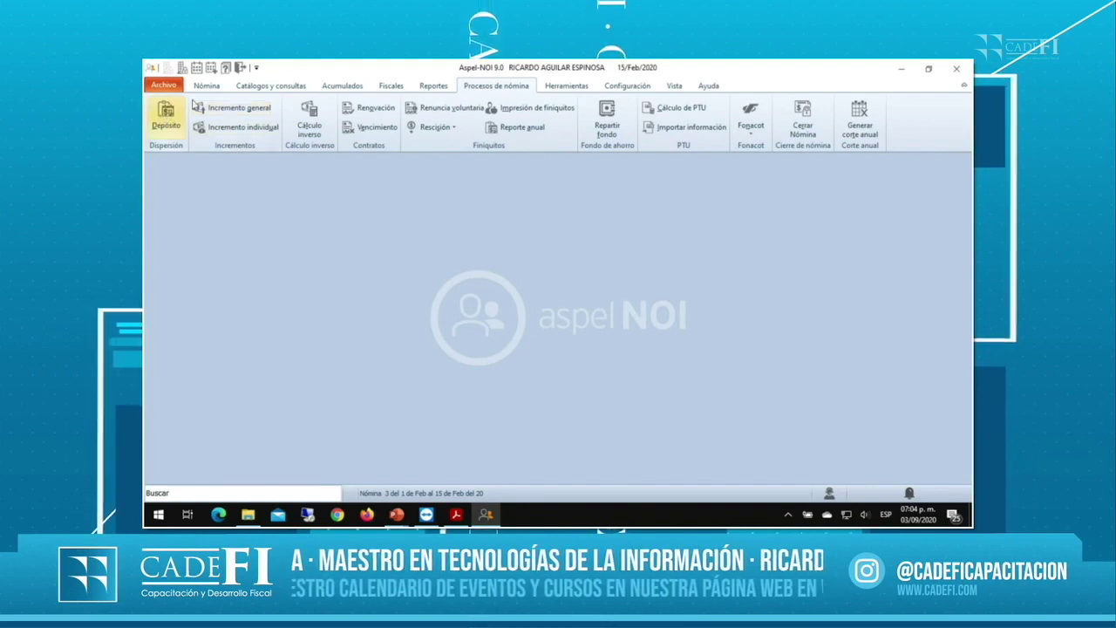
- Show the workers catalog maximized and open the associated documents of the second worker, the Contador in Contabilidad
click(206, 85)
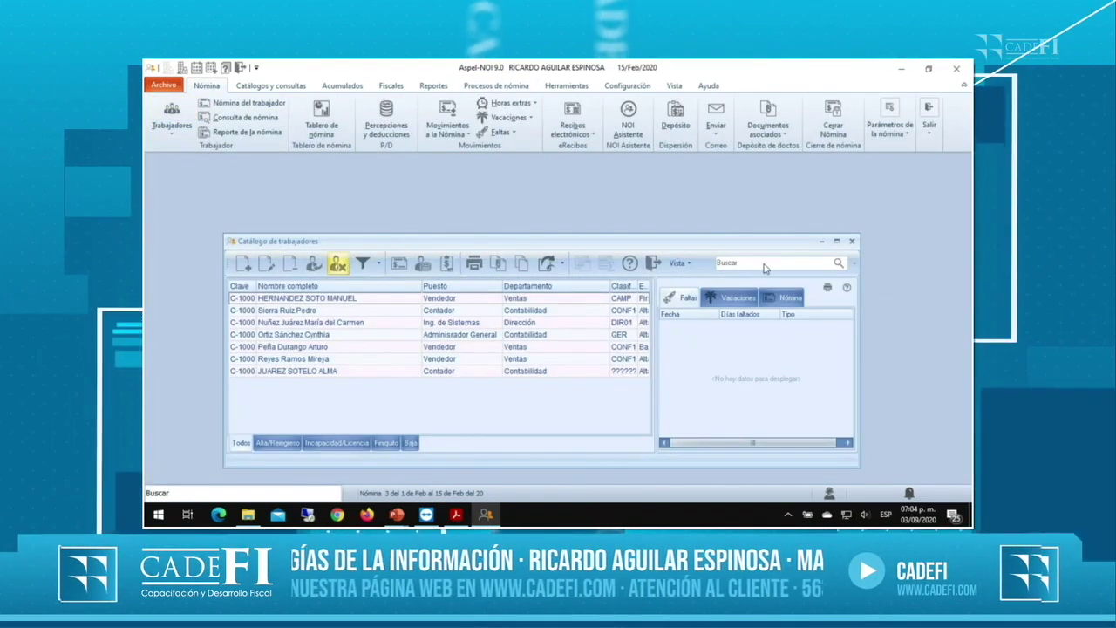
click(836, 241)
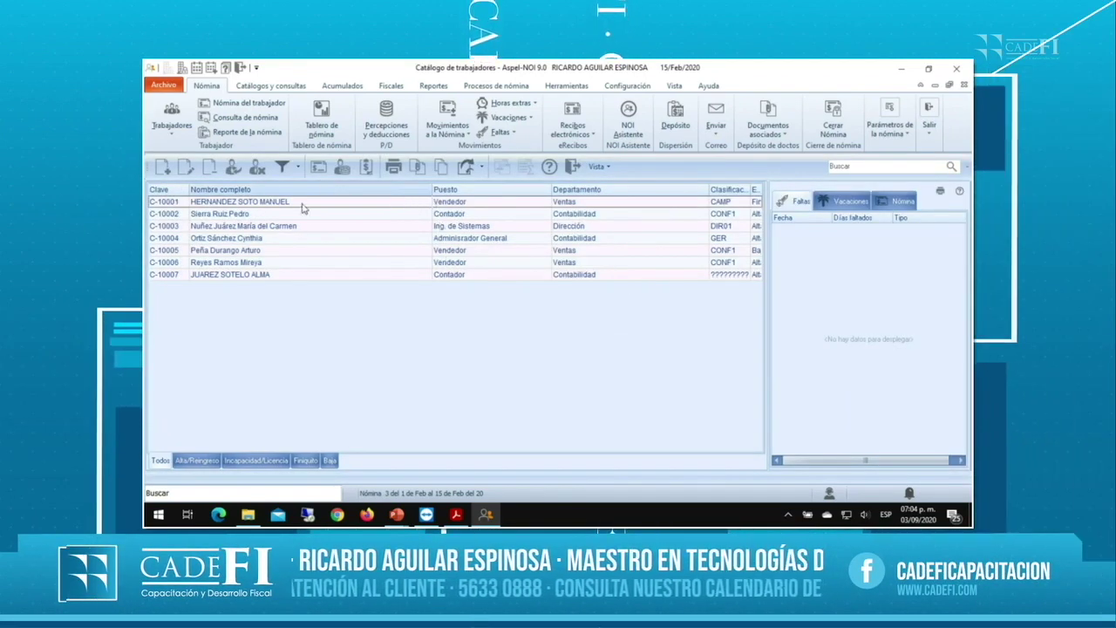
click(240, 214)
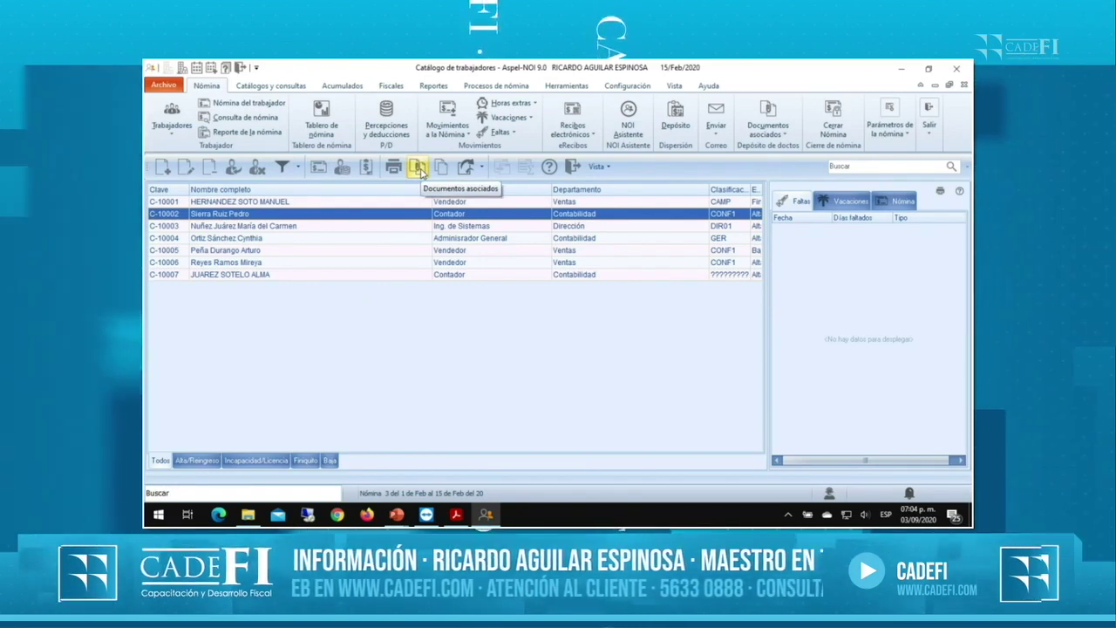
click(418, 167)
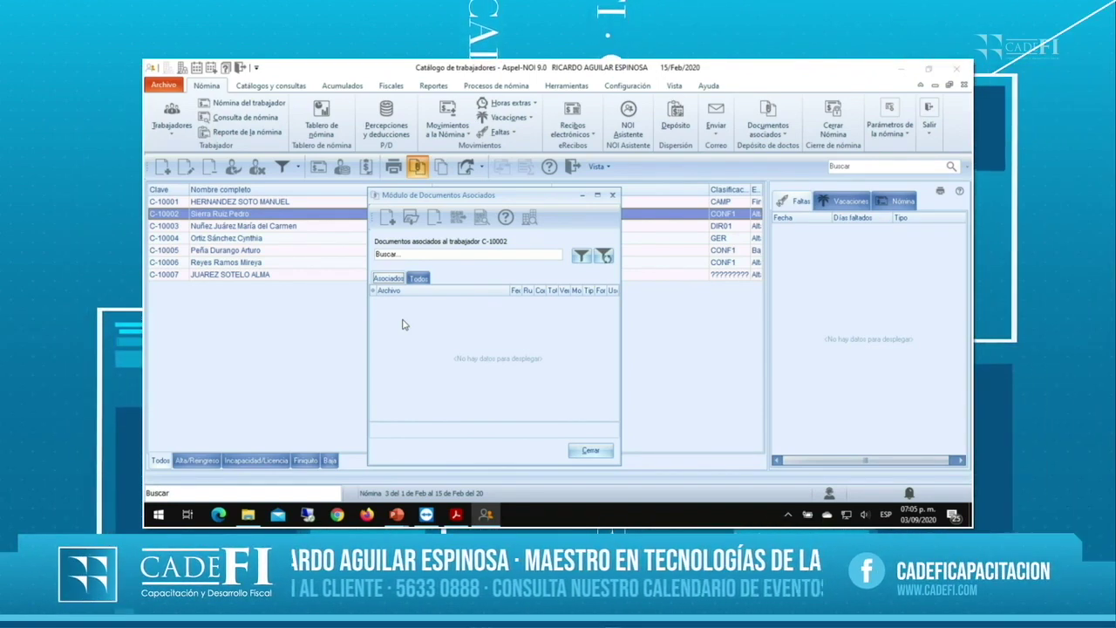
- Add the file Actividades LBR 02Sep20.pdf from the Escritorio folder to the worker's associated documents
click(388, 220)
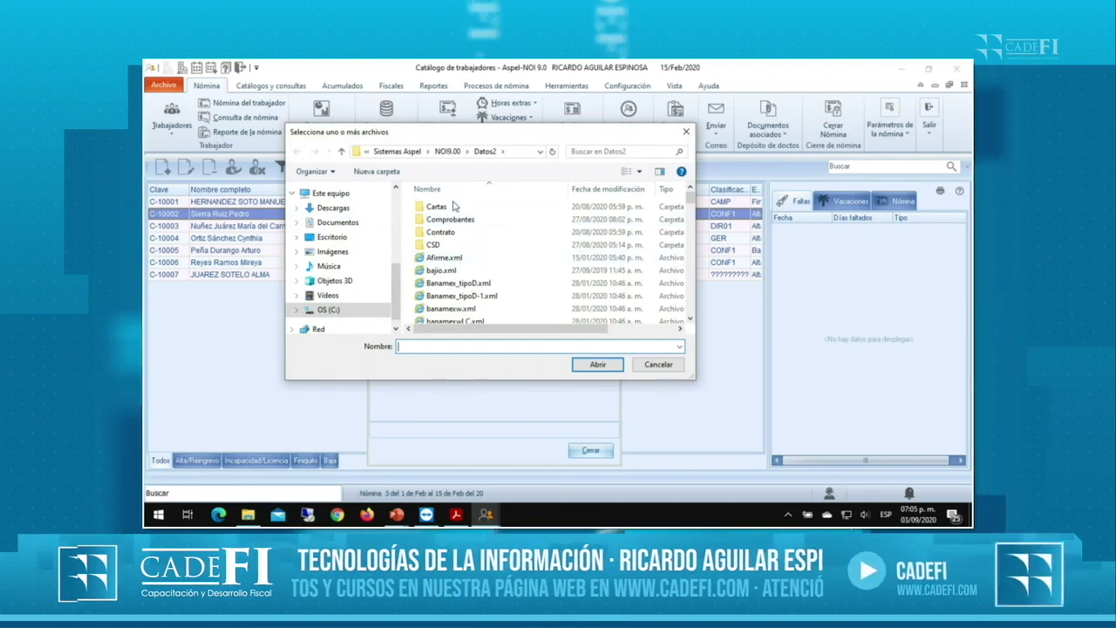
click(338, 222)
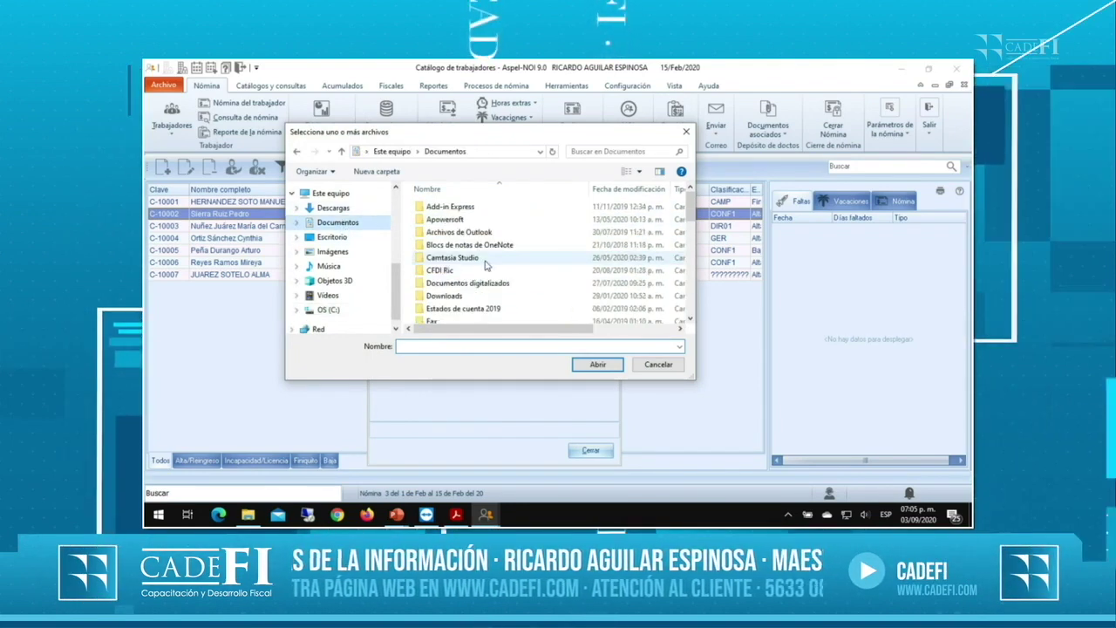
scroll(523, 279, down, 10)
scroll(529, 283, down, 4)
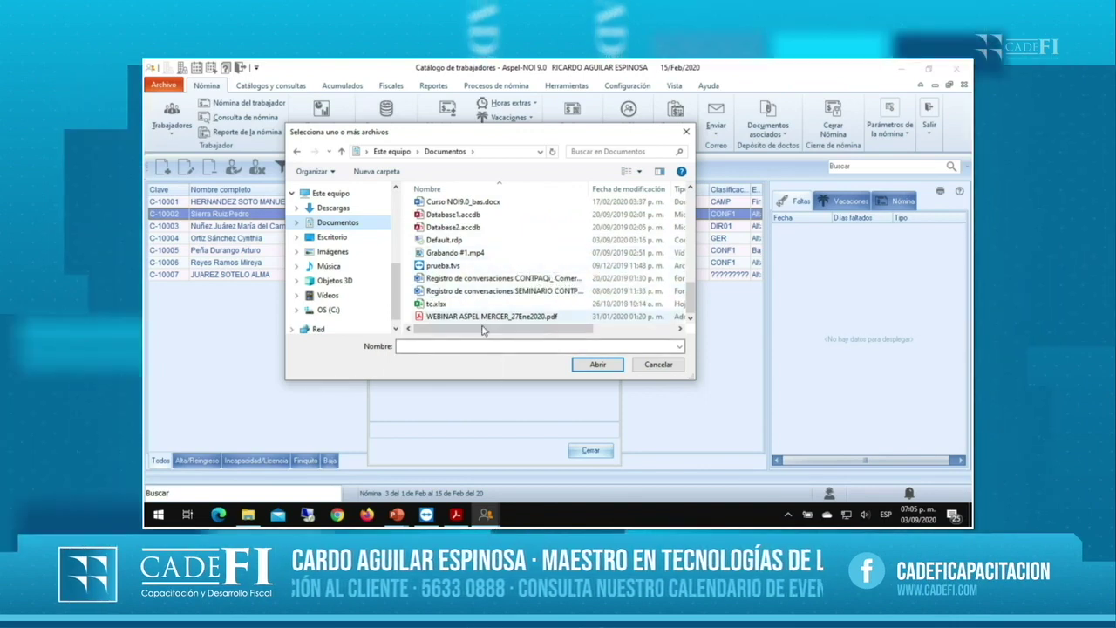
scroll(463, 307, up, 3)
scroll(463, 307, up, 1)
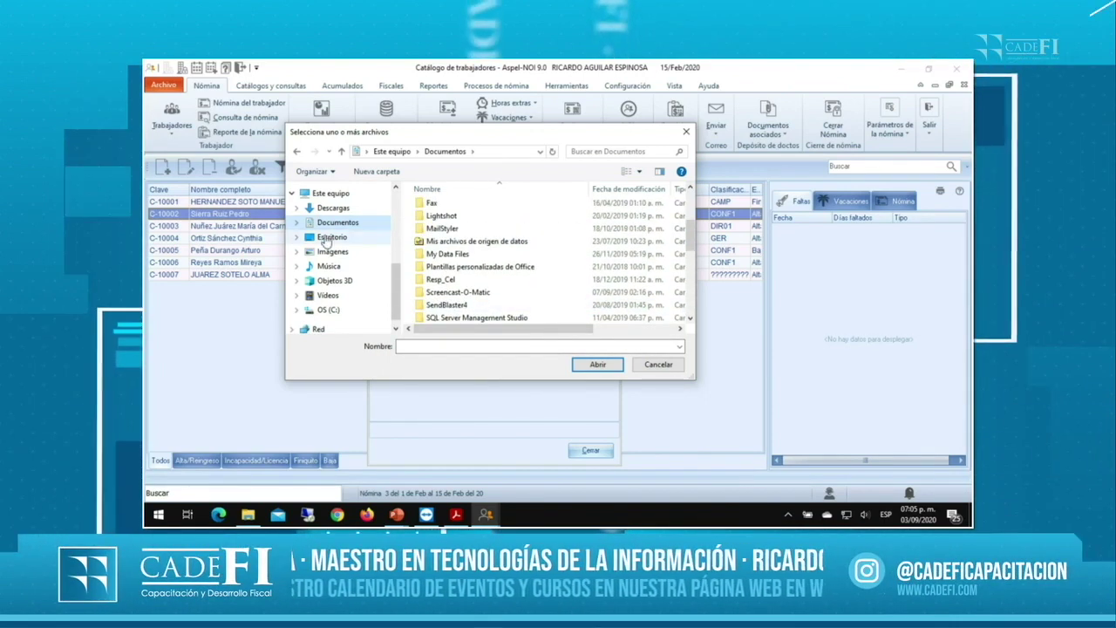
click(329, 237)
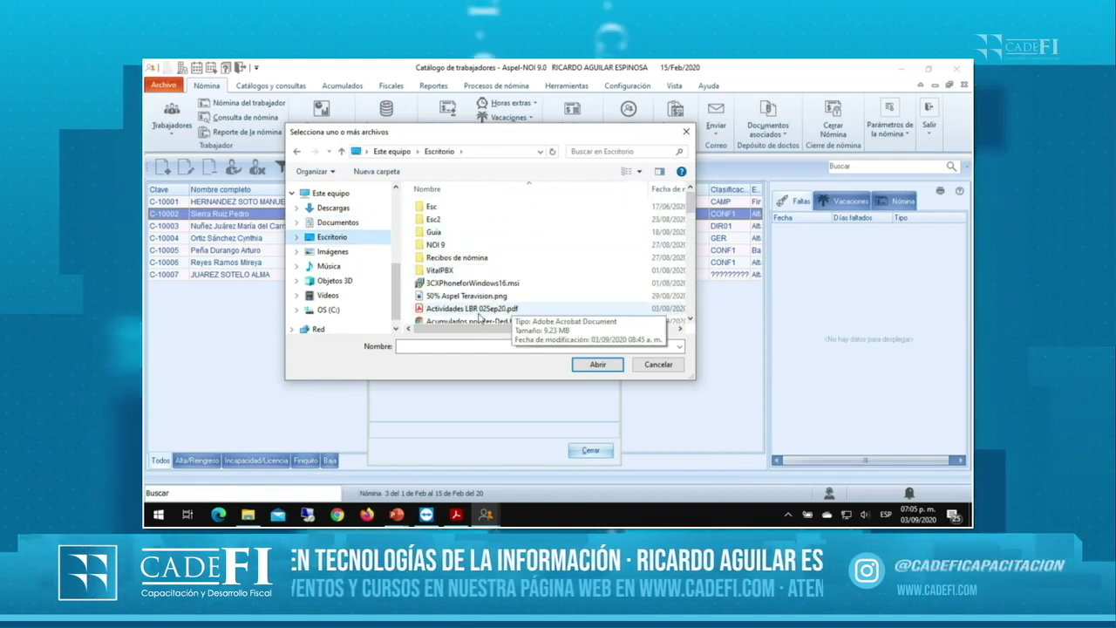
click(451, 310)
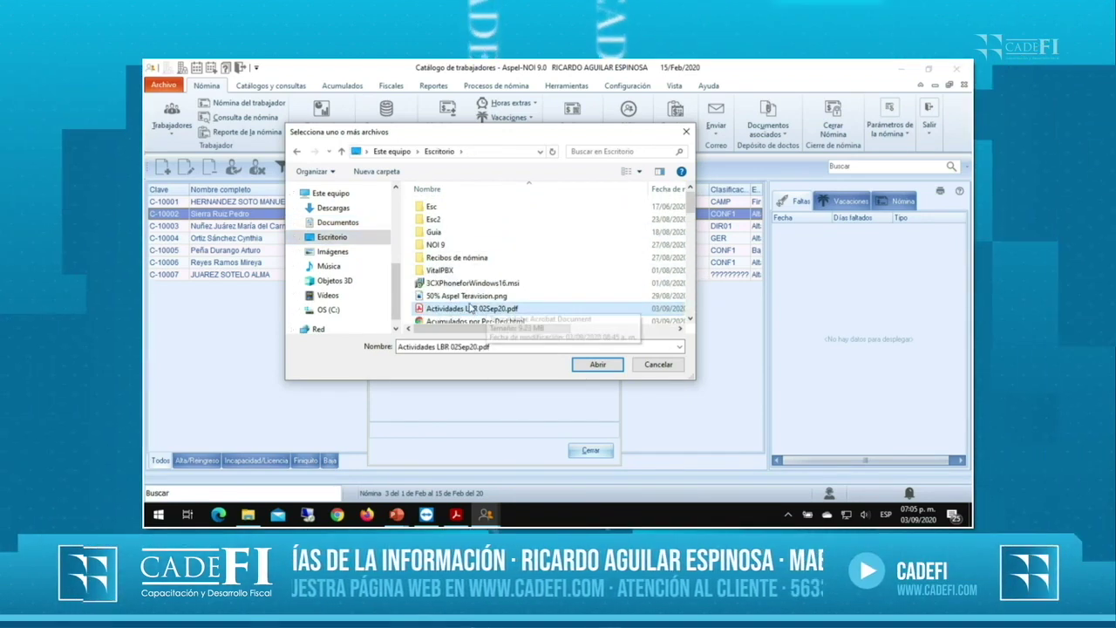
click(597, 364)
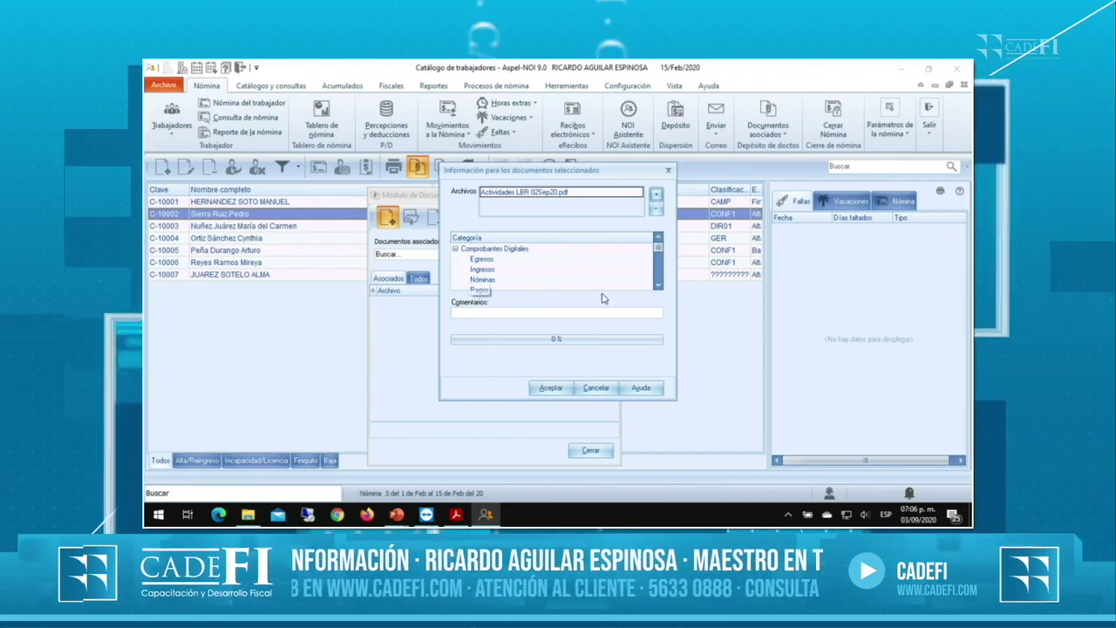
- Assign the document to the Trabajadores category, accept the association and close the associated documents module
click(658, 289)
click(657, 289)
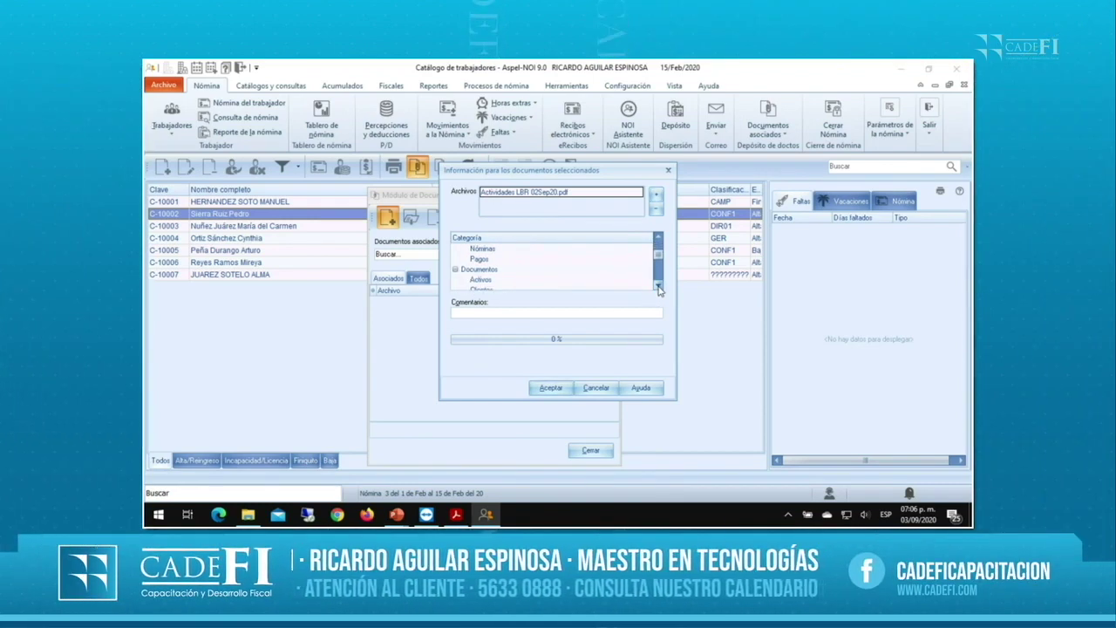
click(657, 290)
click(657, 290)
click(658, 289)
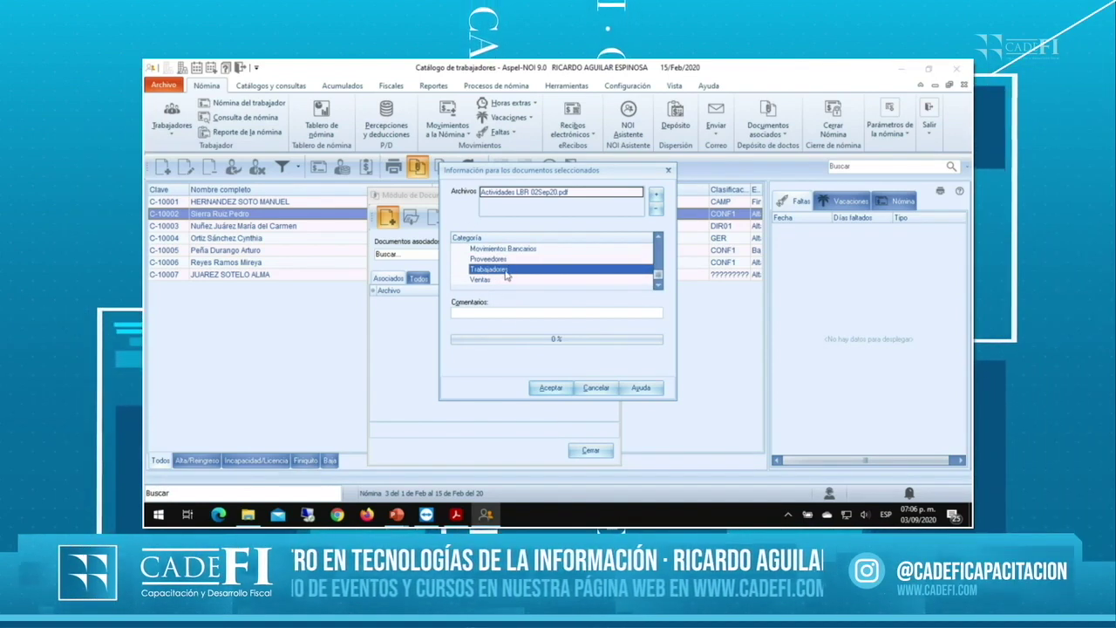
click(549, 388)
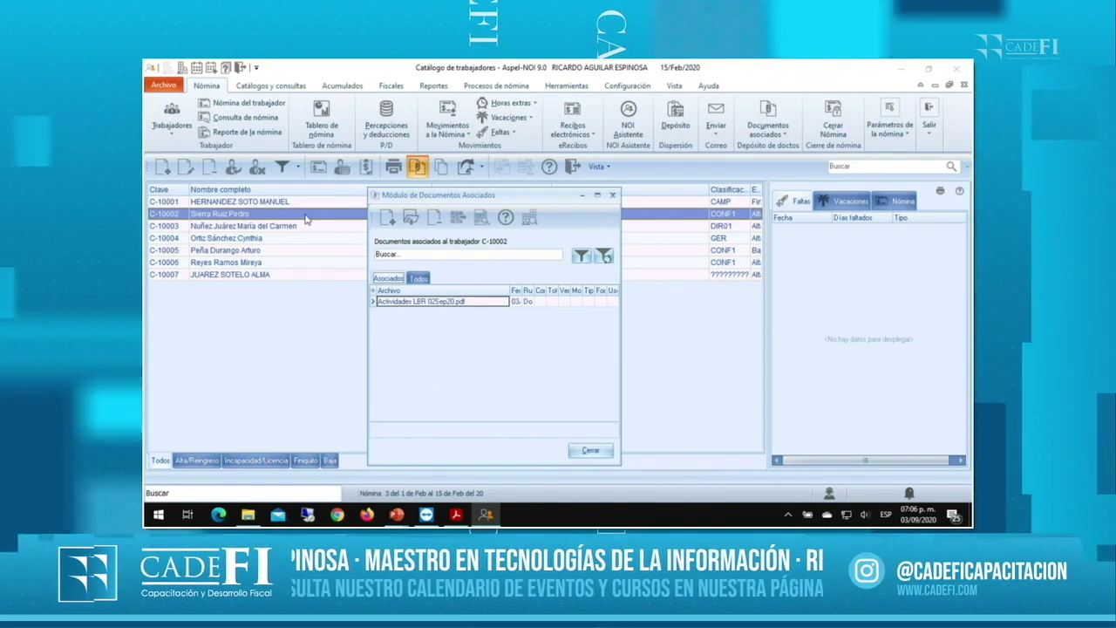
click(590, 451)
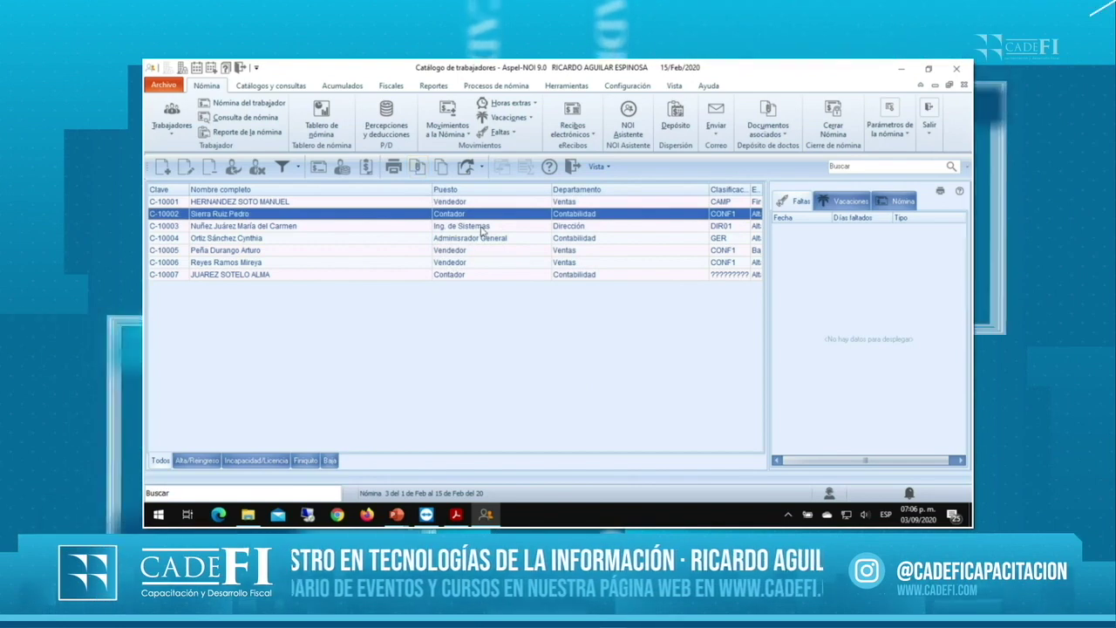
- Check the third worker's associated documents against the list of all documents, and close the module
key(Down)
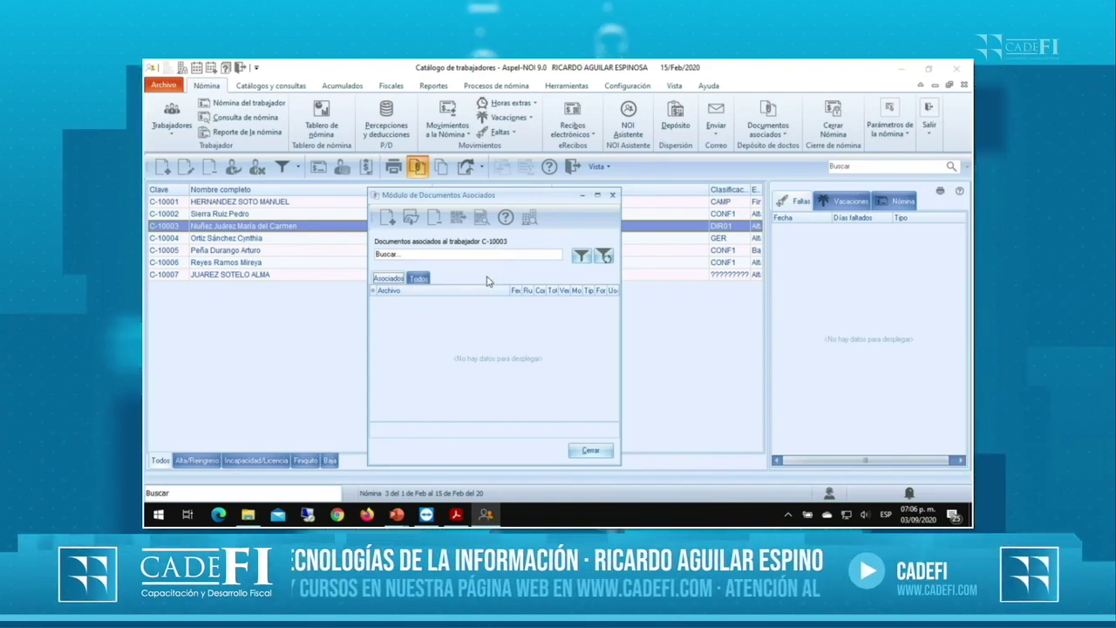
click(418, 278)
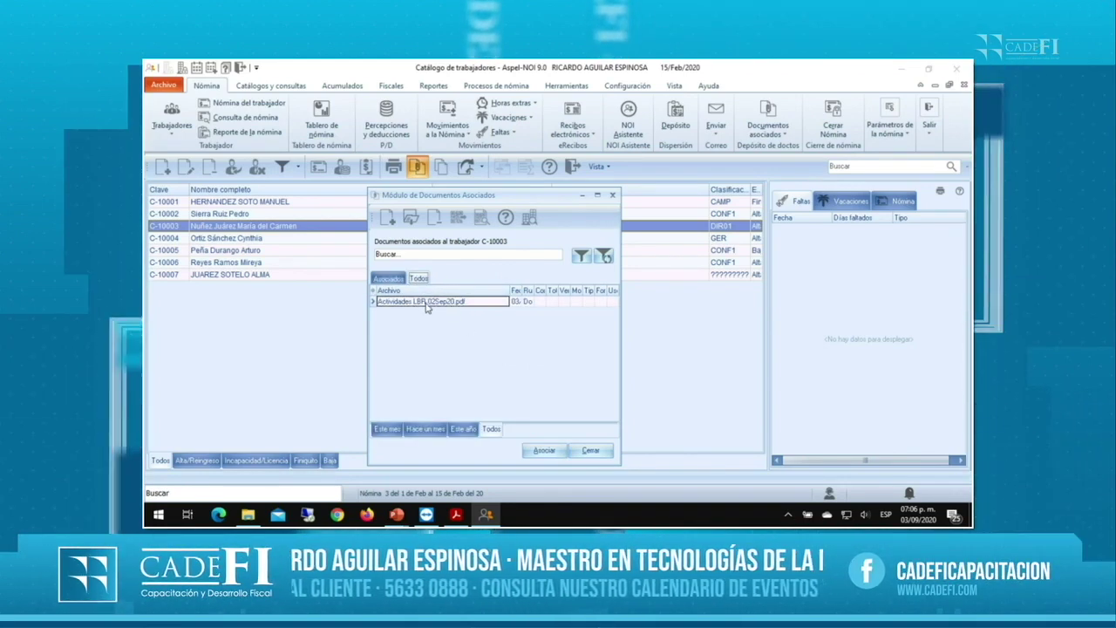
click(388, 279)
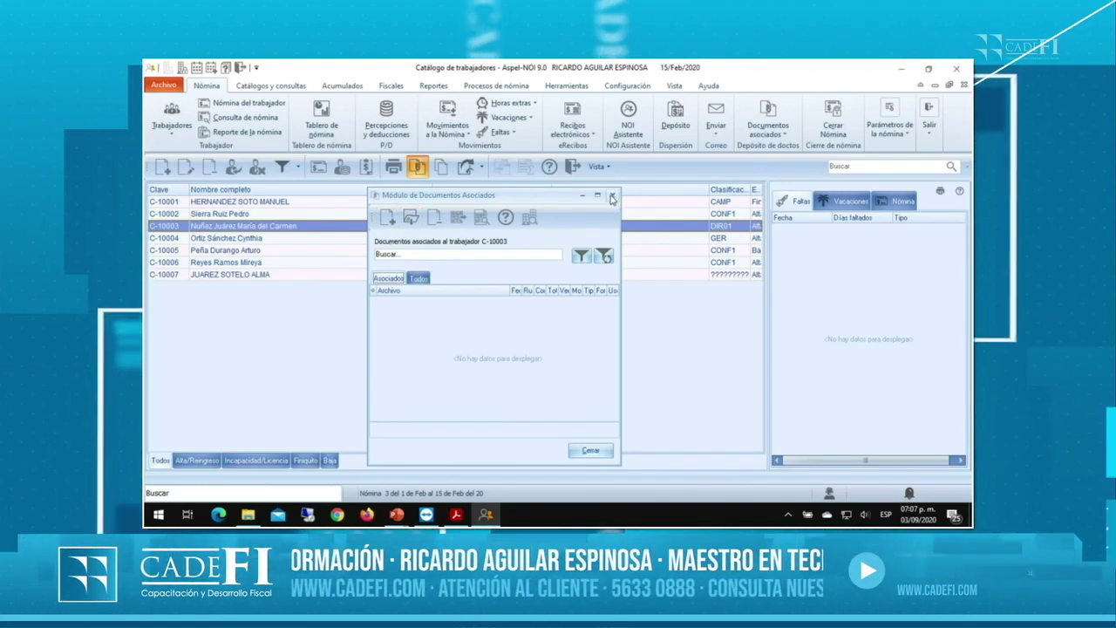
key(Escape)
- View the second worker's associated Actividades LBR 02Sep20.pdf, look through its pages, and close it and the documents module
click(398, 214)
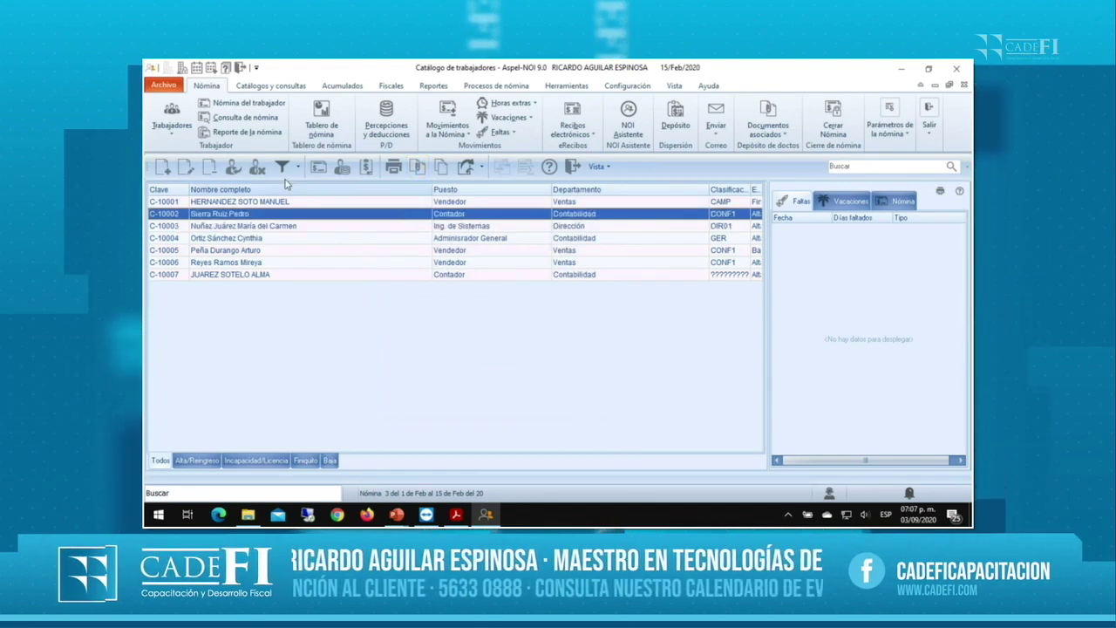
click(417, 165)
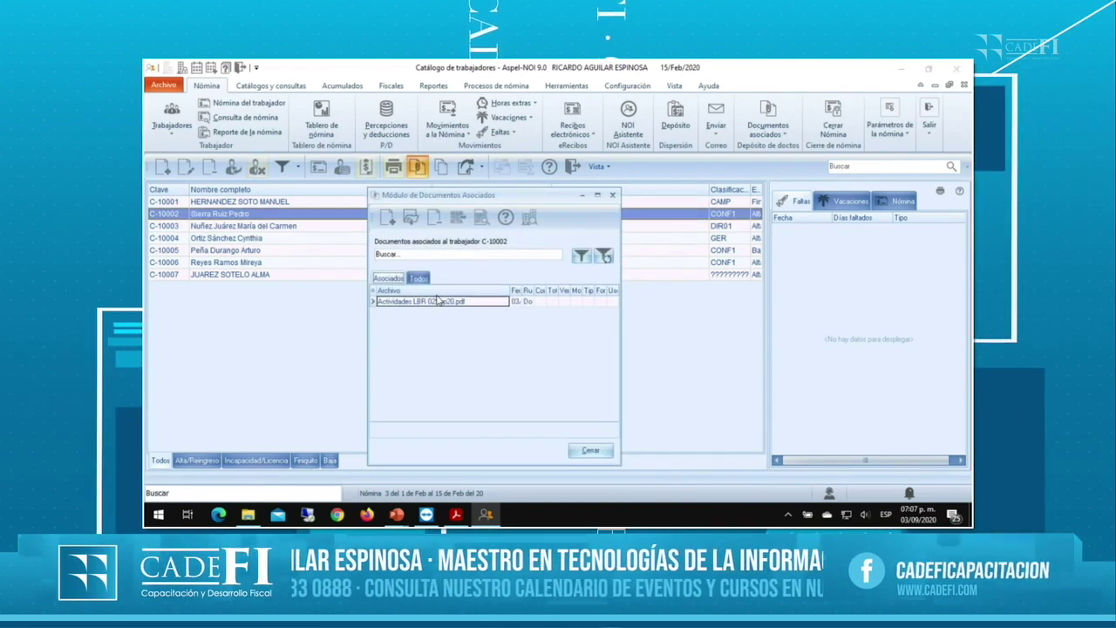
click(406, 300)
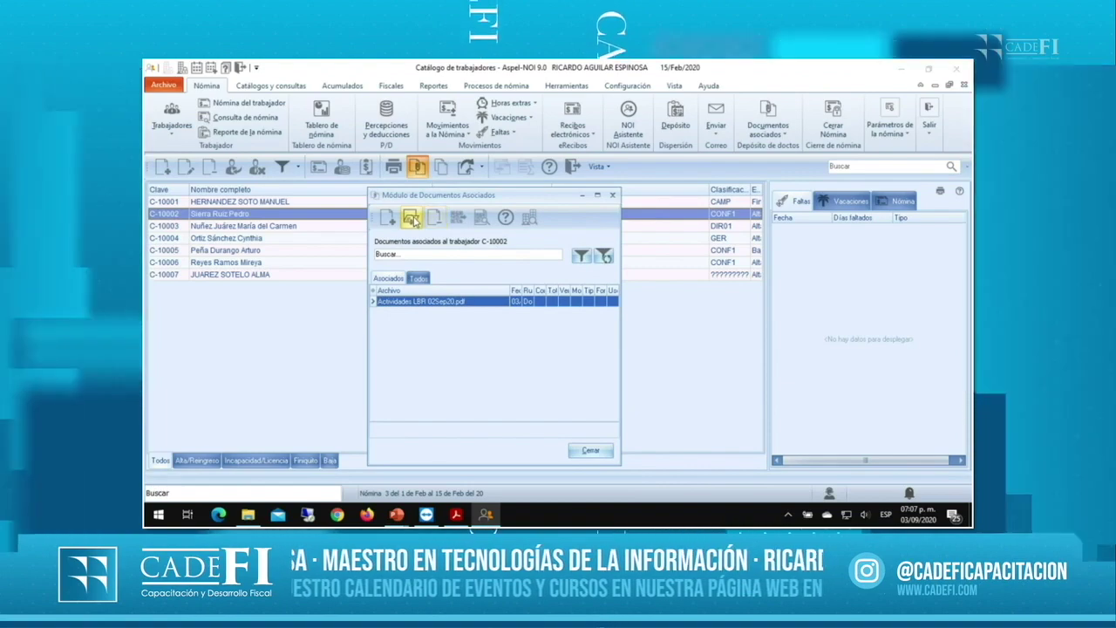
click(412, 219)
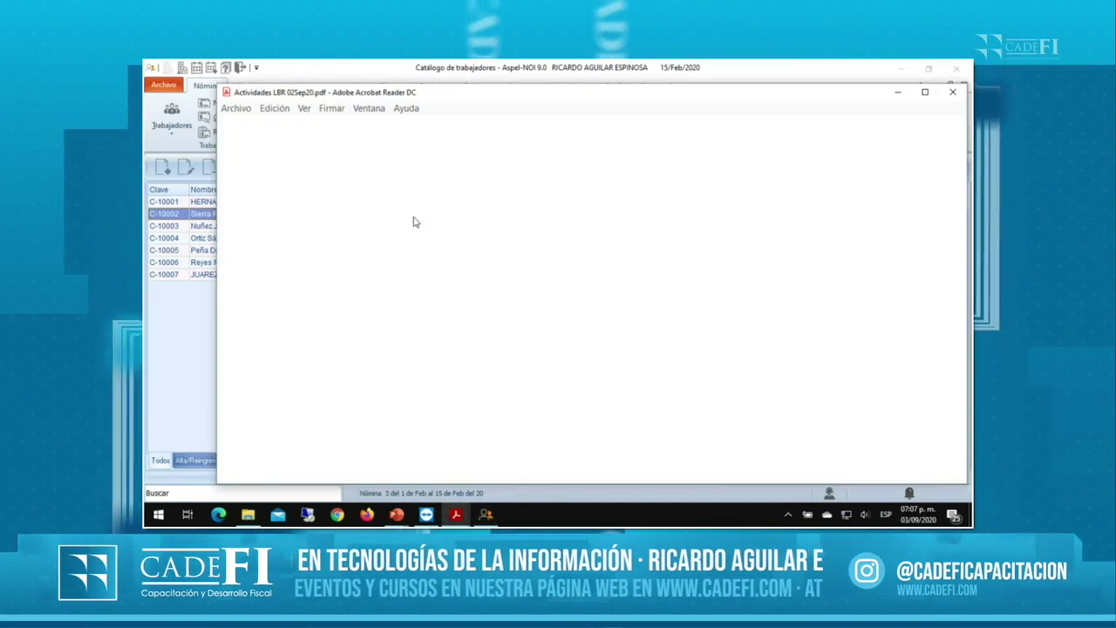
scroll(417, 279, down, 15)
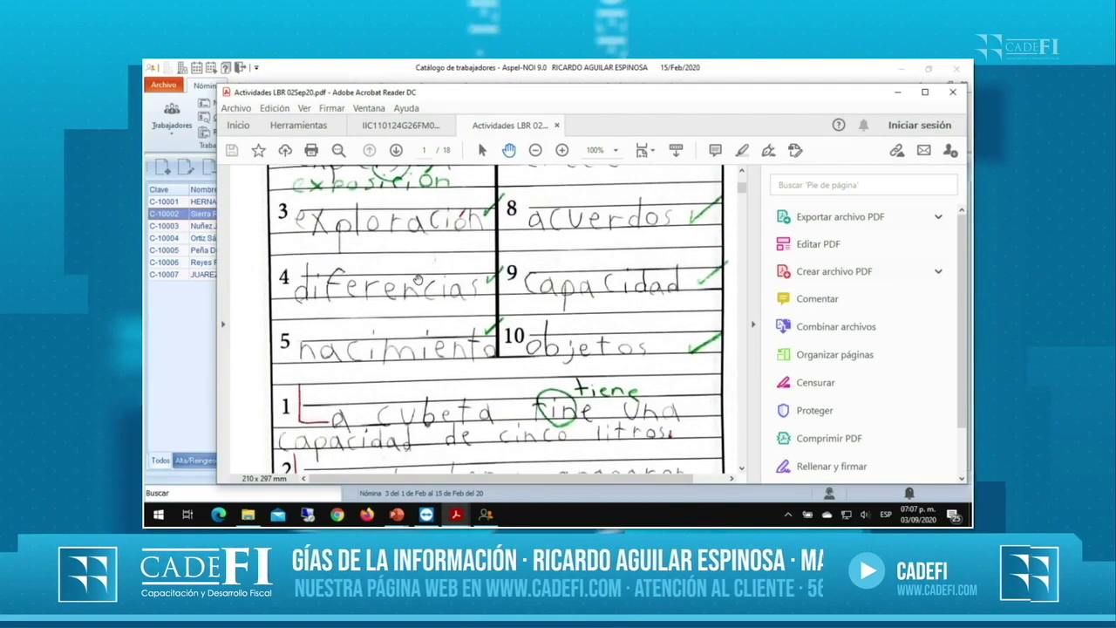
scroll(418, 279, down, 12)
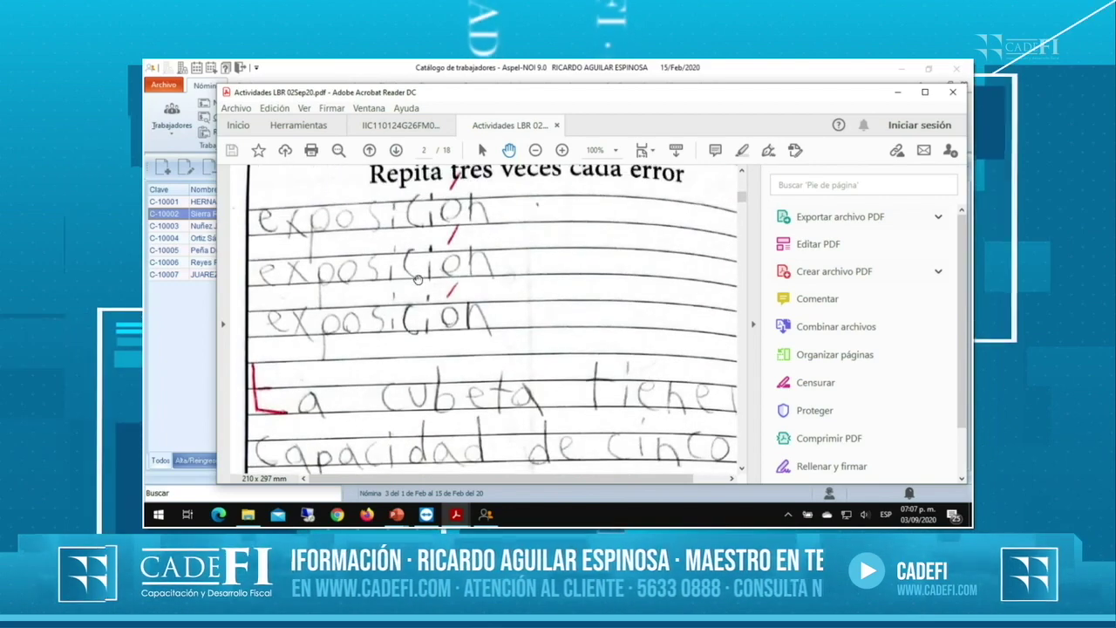
scroll(418, 278, down, 5)
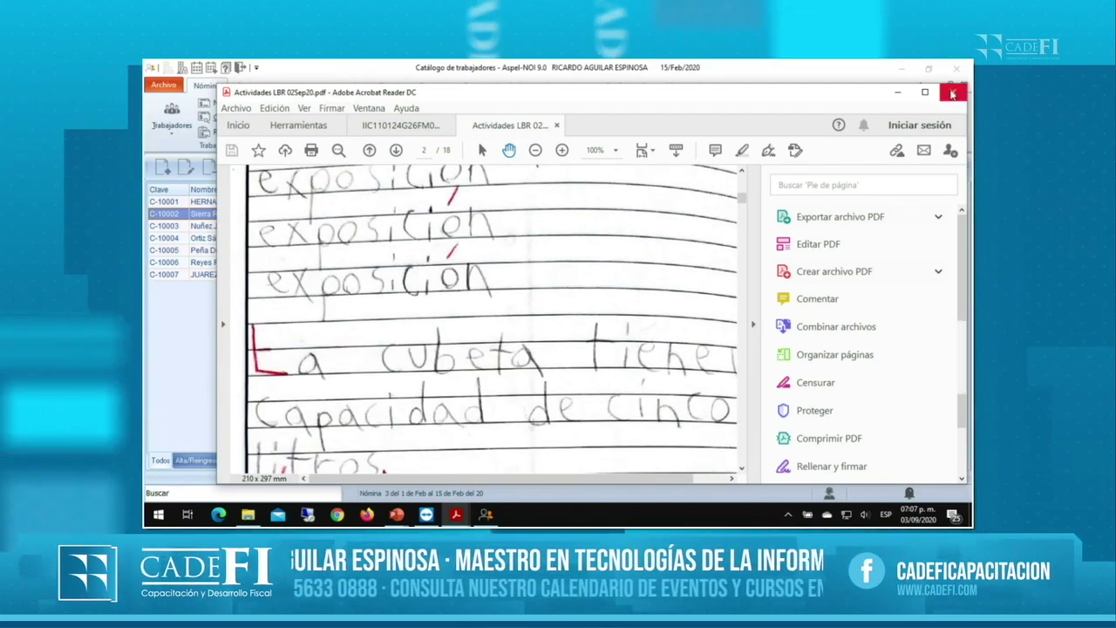
key(alt+F4)
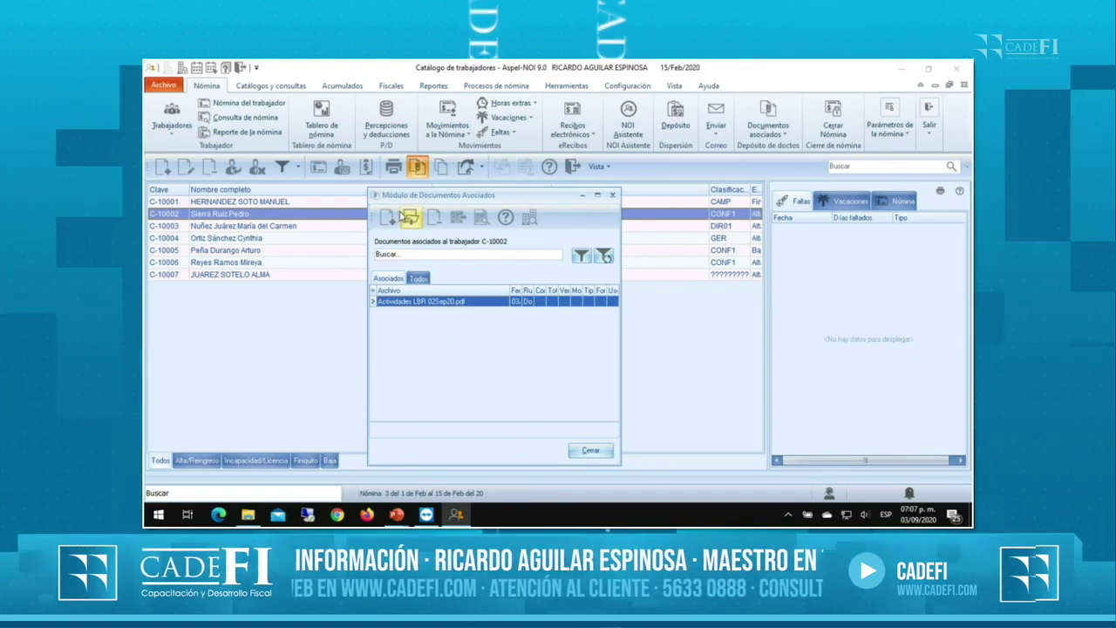
click(610, 197)
- Associate Reporte Horas extra.pdf from the Escritorio folder with the third worker under the Trabajadores category
click(374, 225)
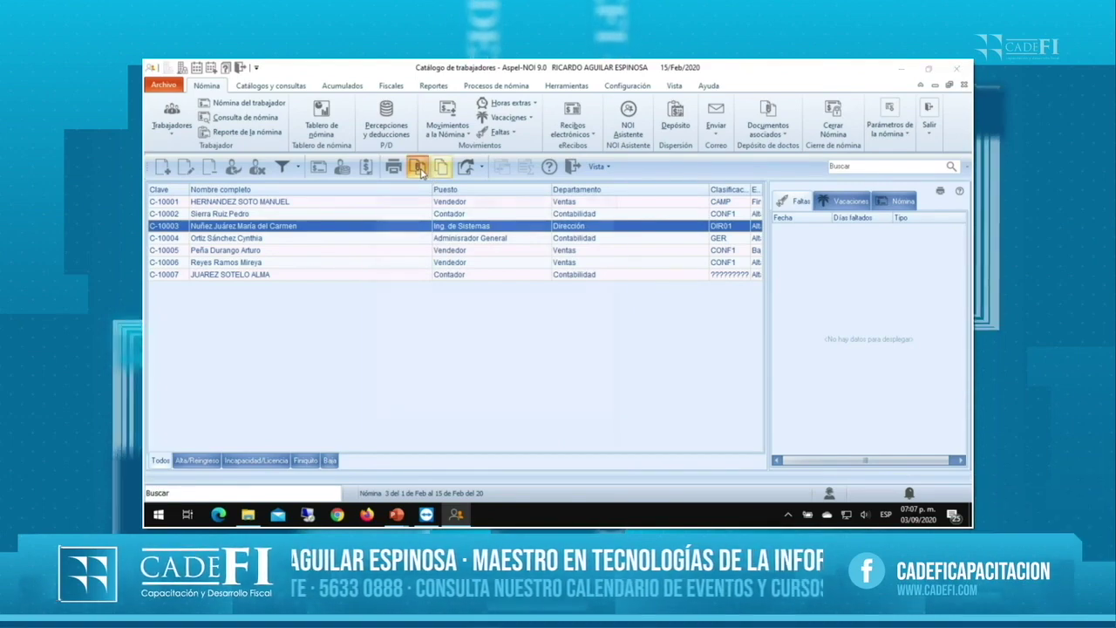
click(418, 168)
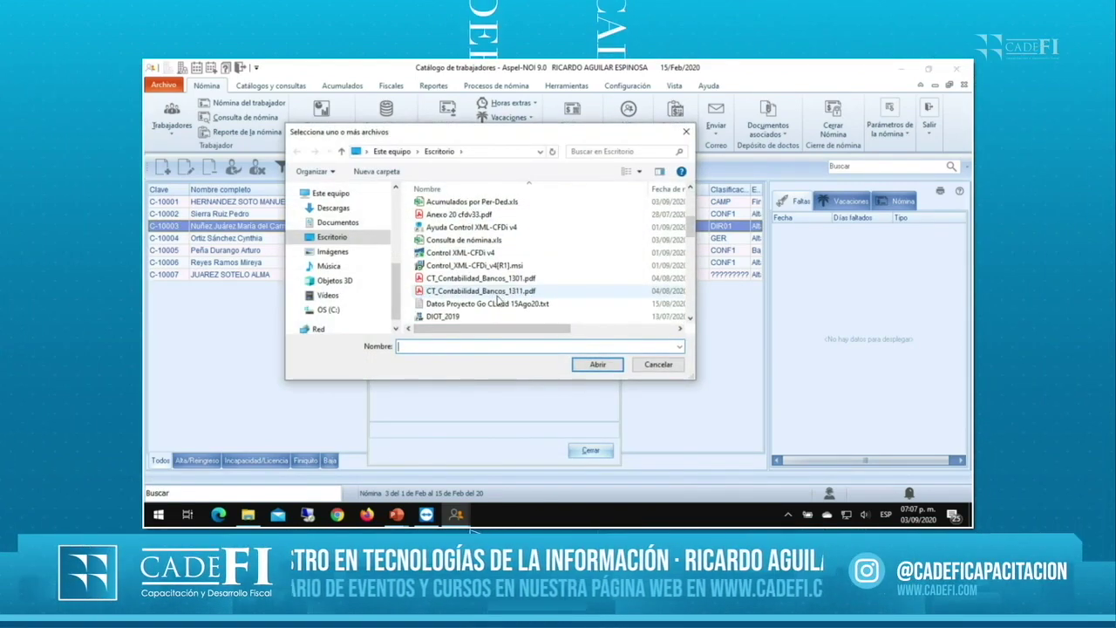
scroll(488, 301, down, 10)
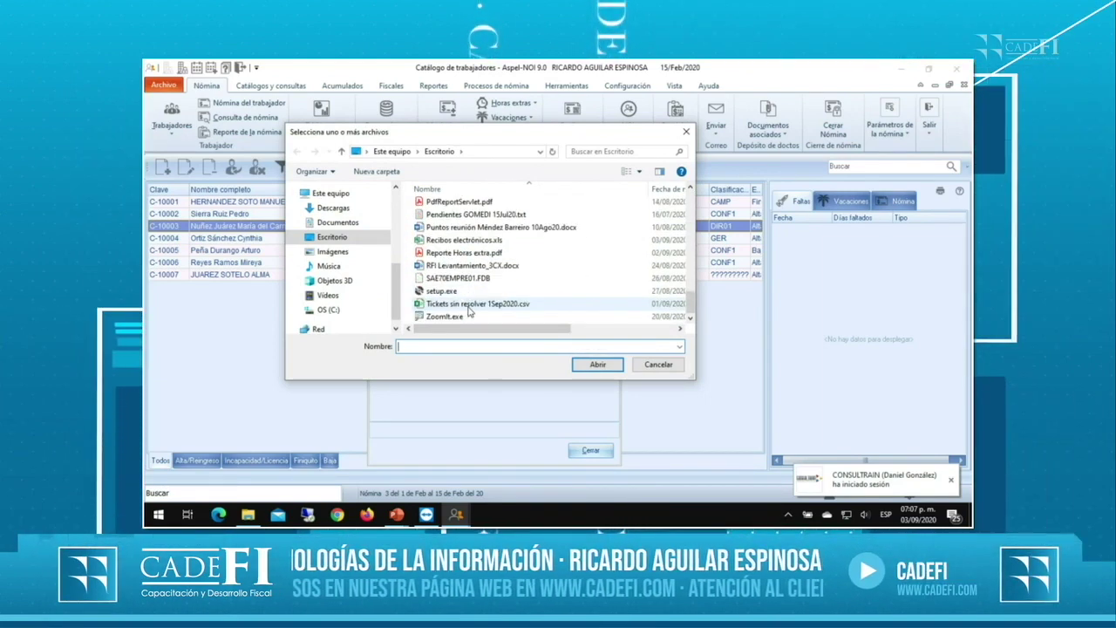
scroll(470, 310, up, 1)
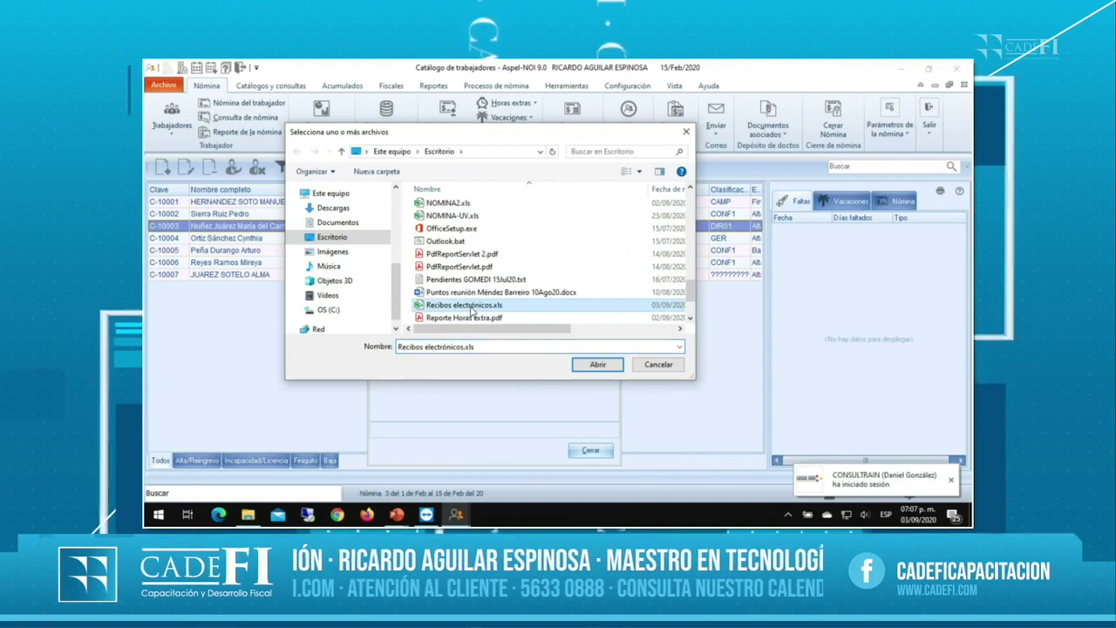
double_click(468, 317)
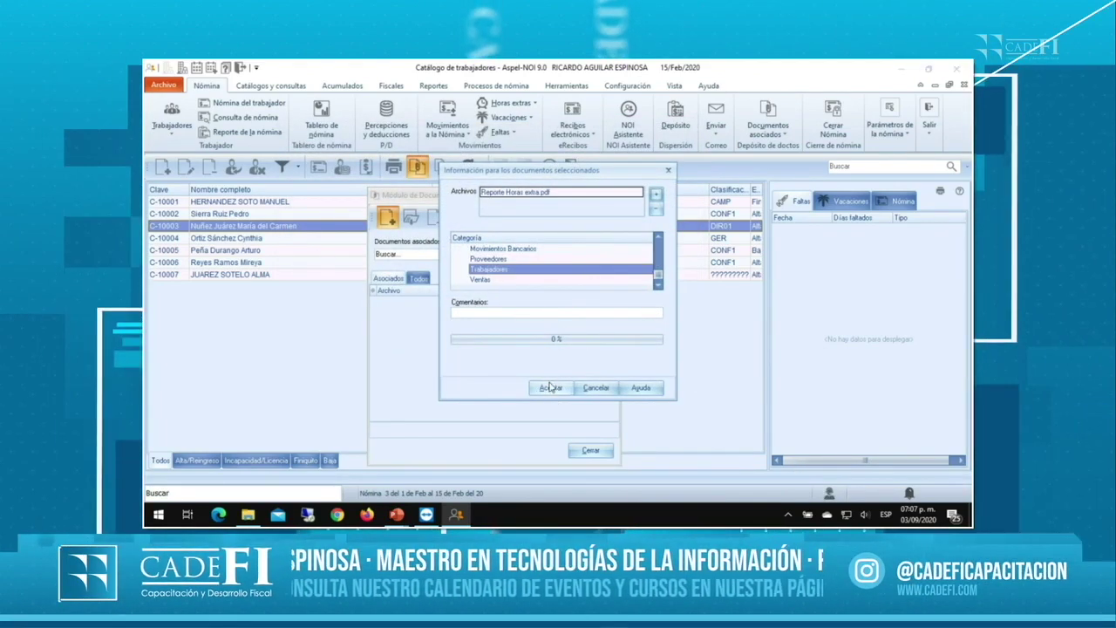
click(549, 388)
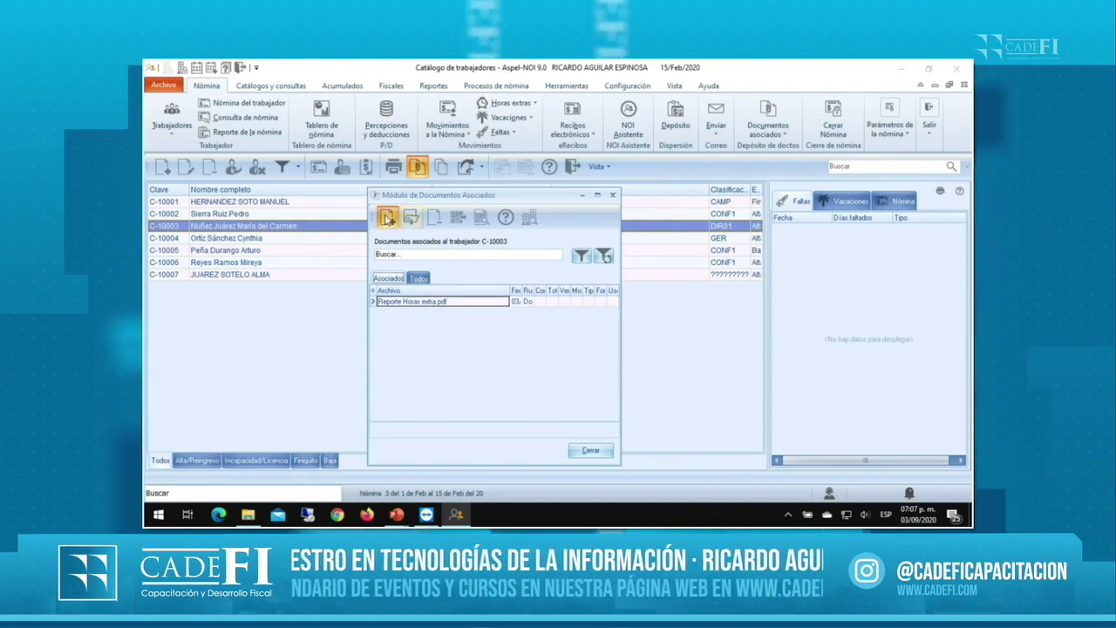
- Associate the html, TXT and xls versions of Acumulados por Per-Ded with the same worker under the Trabajadores category
scroll(501, 283, down, 3)
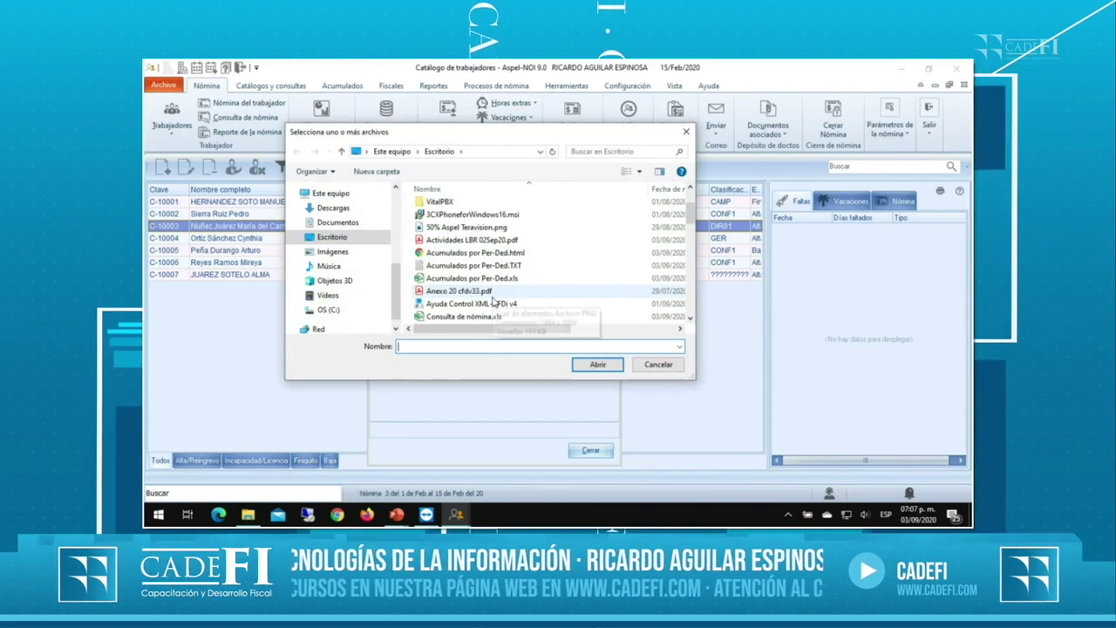
click(501, 278)
shift+click(503, 254)
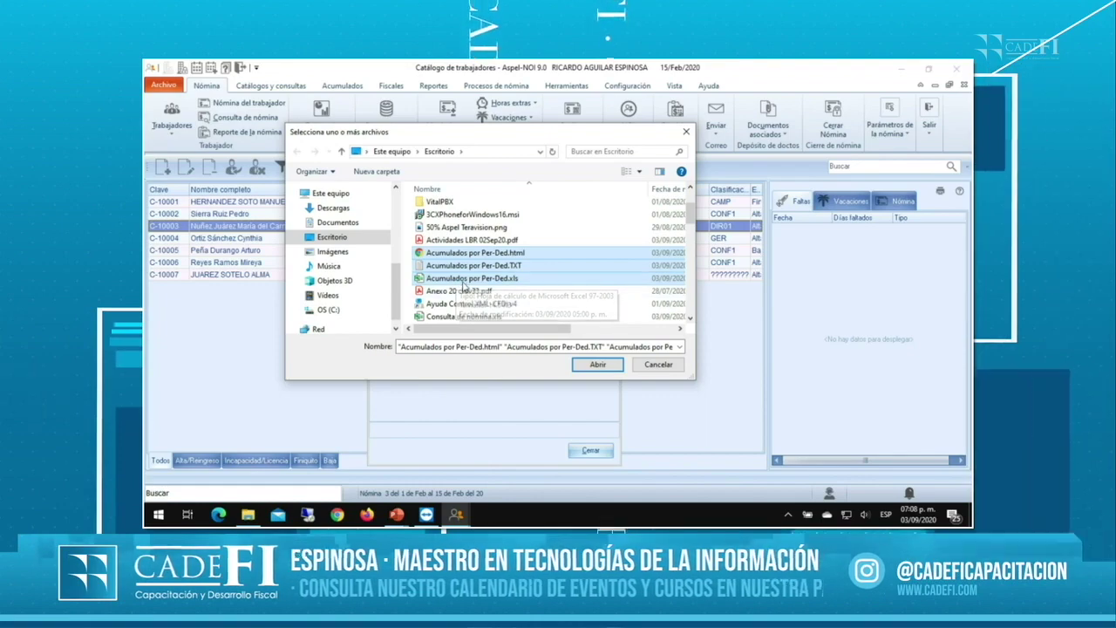
click(597, 365)
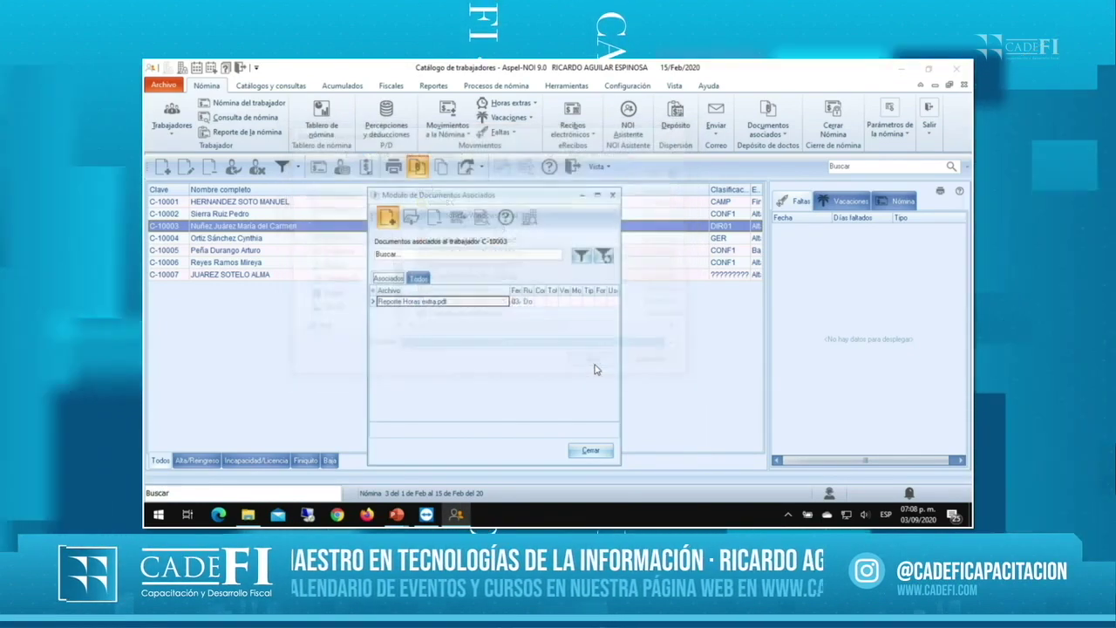
scroll(514, 270, down, 5)
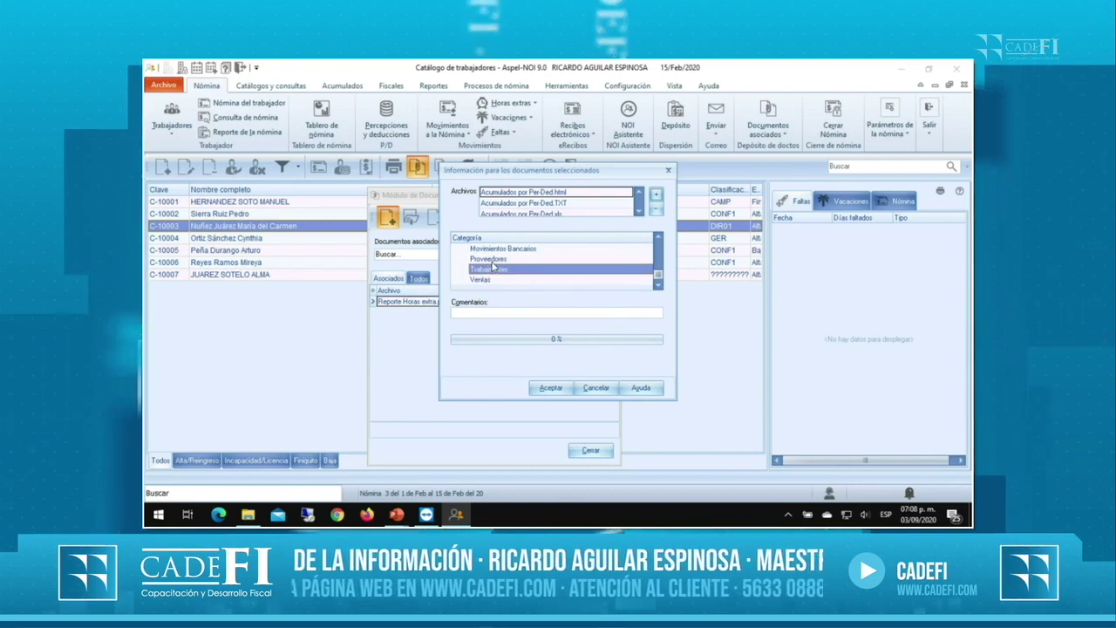
click(549, 388)
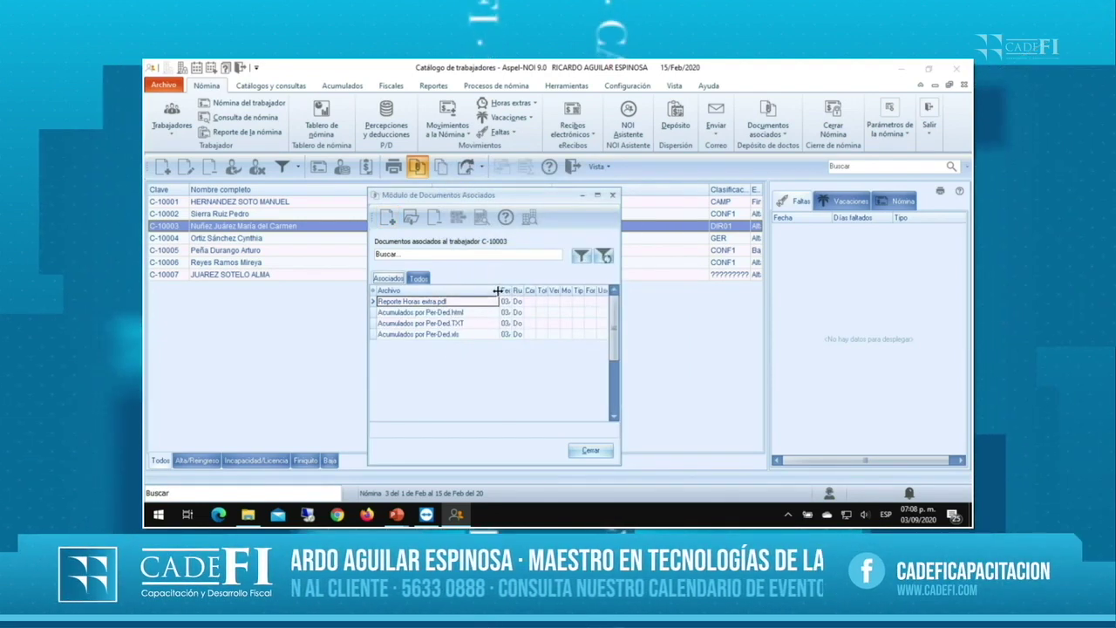
- Resize the Fecha de Registro and Ruta columns in the associated documents list to read the full storage path
mouse_move(497, 291)
mouse_down()
mouse_move(466, 289)
mouse_move(504, 290)
mouse_up()
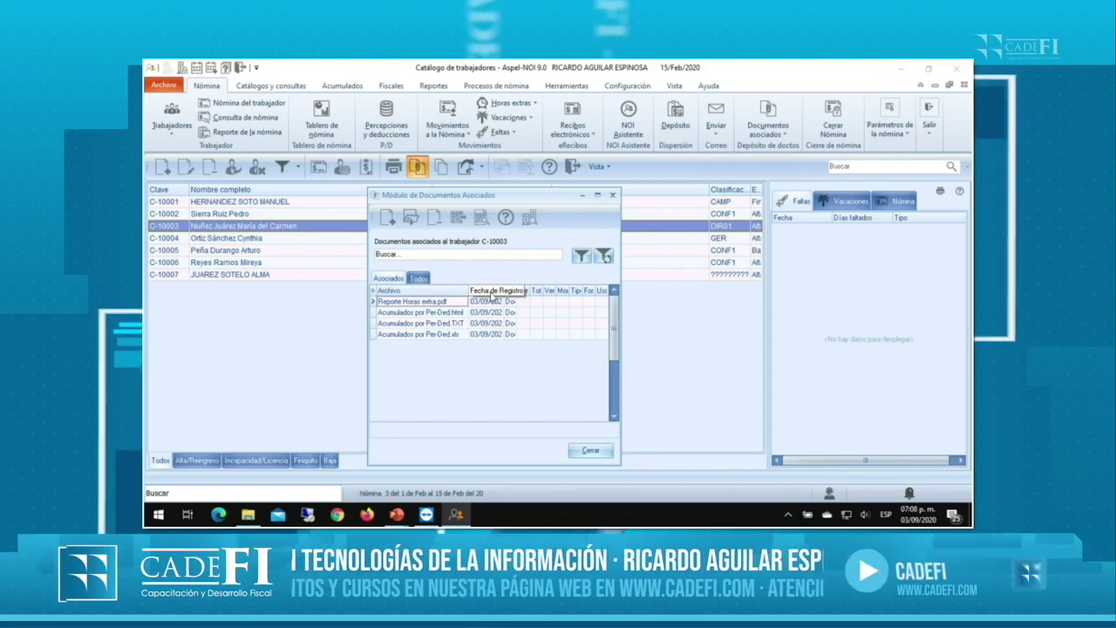
drag(515, 291, 579, 297)
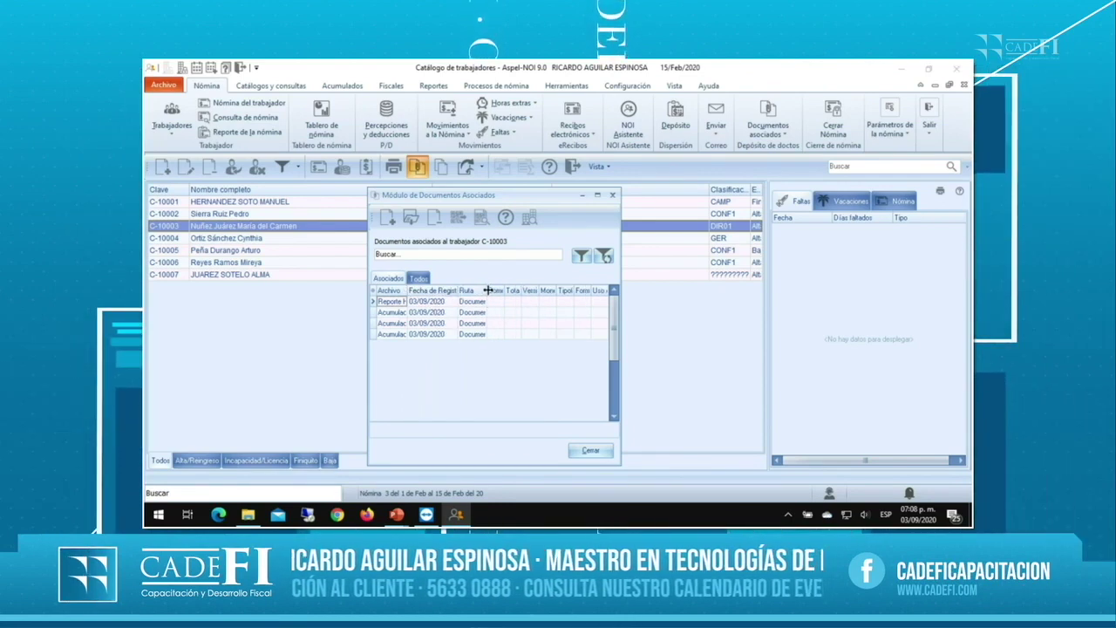
drag(488, 290, 548, 293)
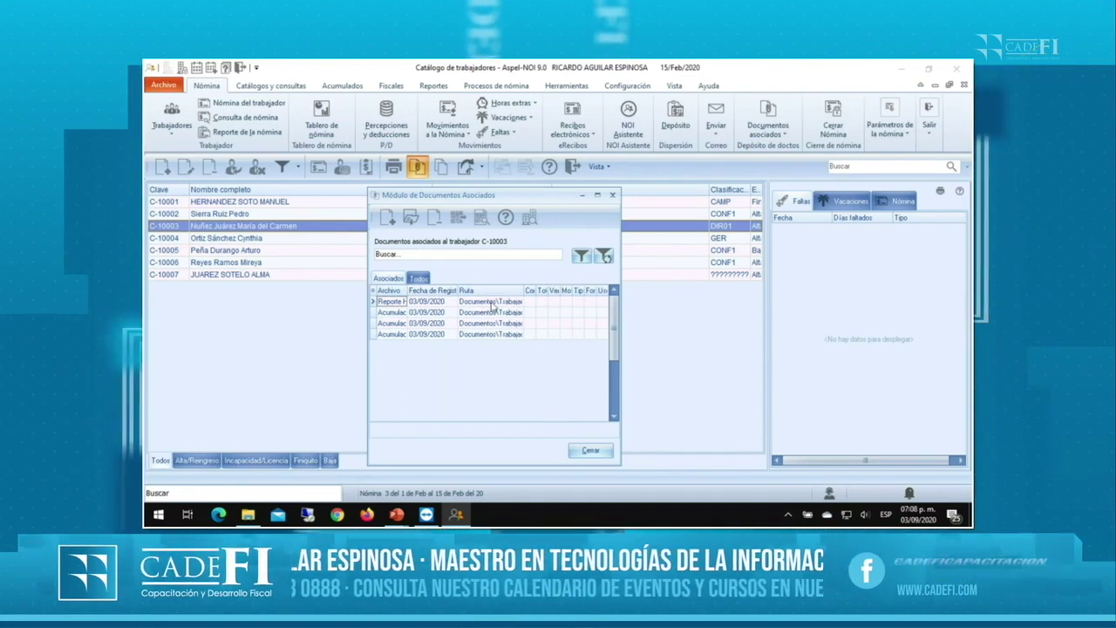
click(487, 305)
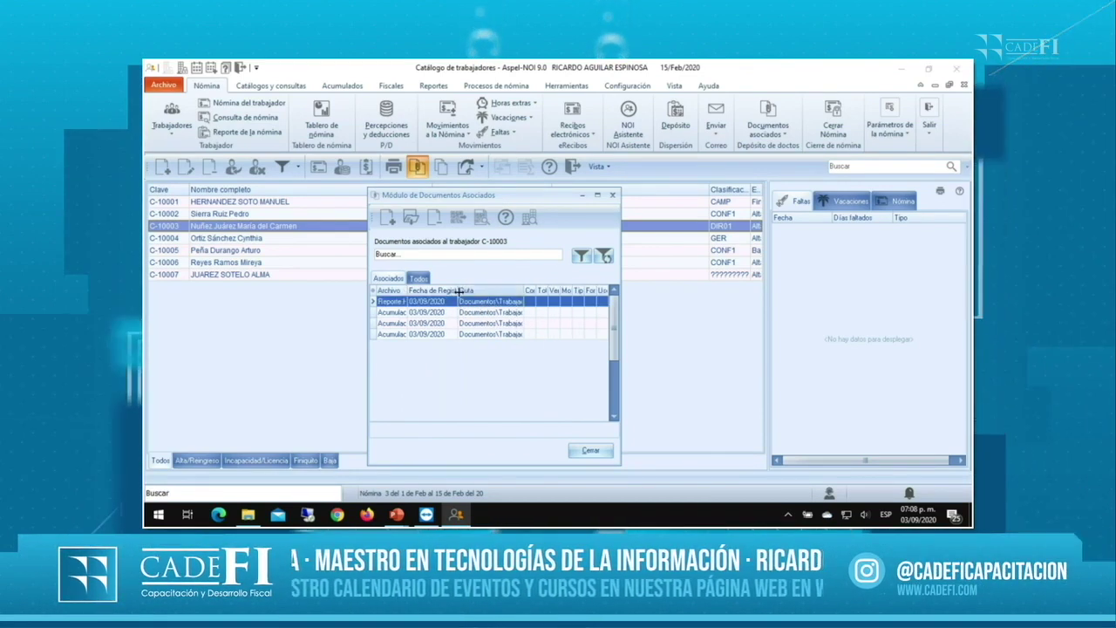
drag(457, 285, 422, 289)
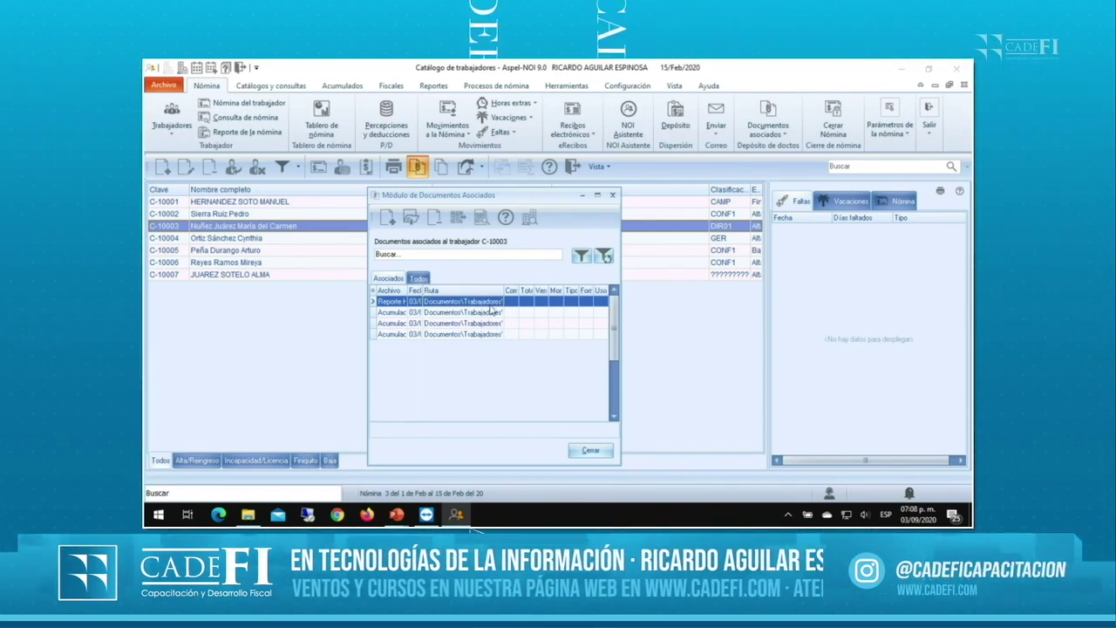
drag(504, 289, 523, 289)
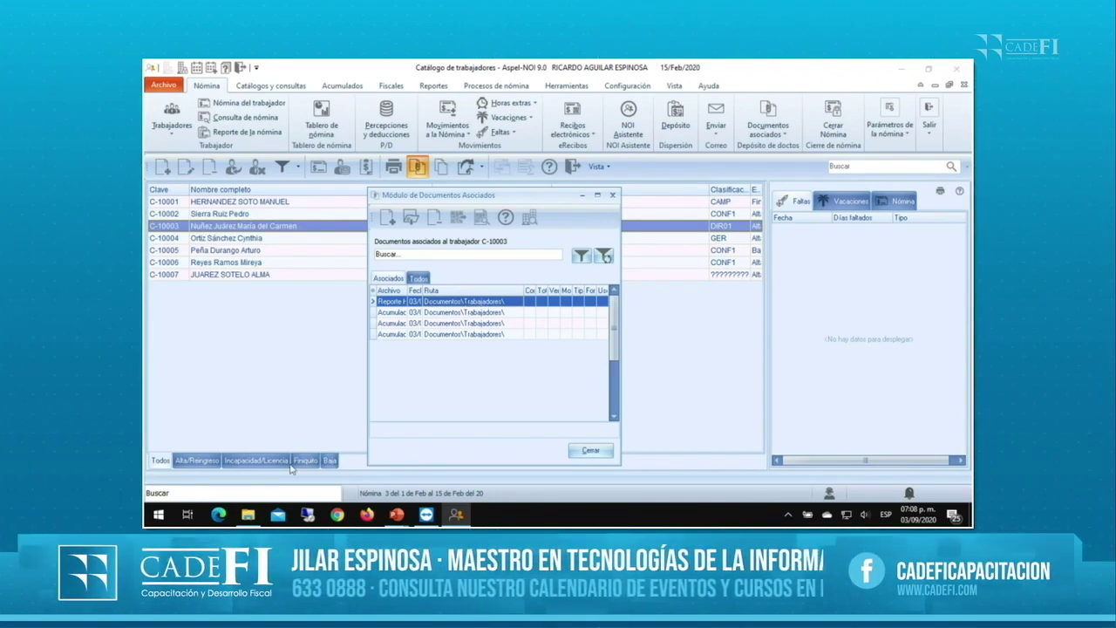
- Switch to File Explorer and look for the document path in Sistemas Aspel, NOI9.00, Datos2, rechecking the Ruta in the payroll program
click(248, 515)
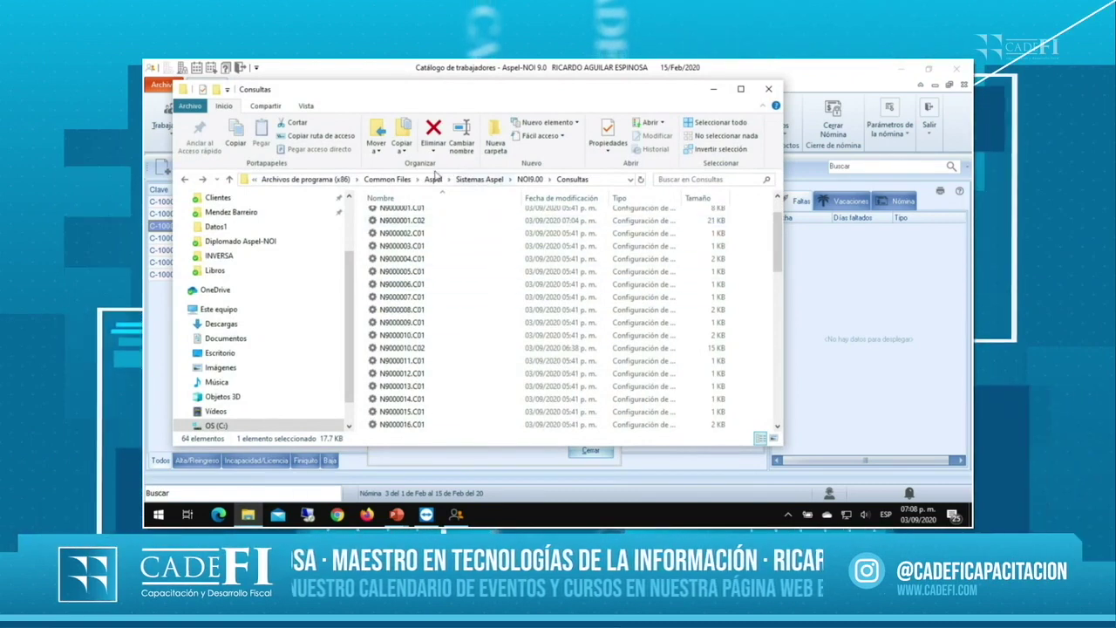
click(433, 180)
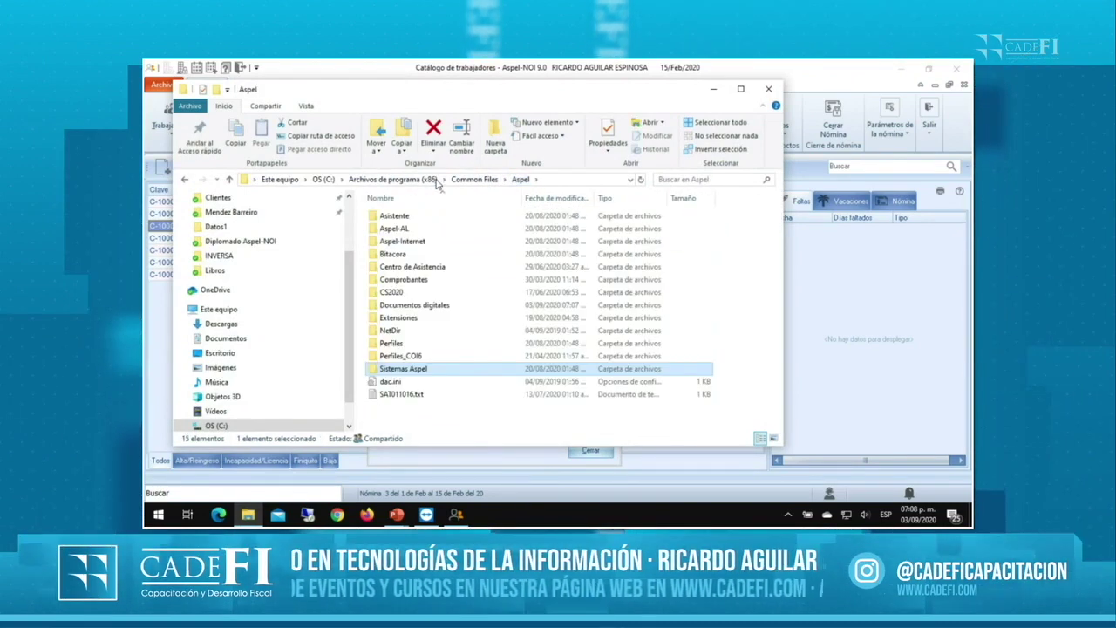
double_click(478, 368)
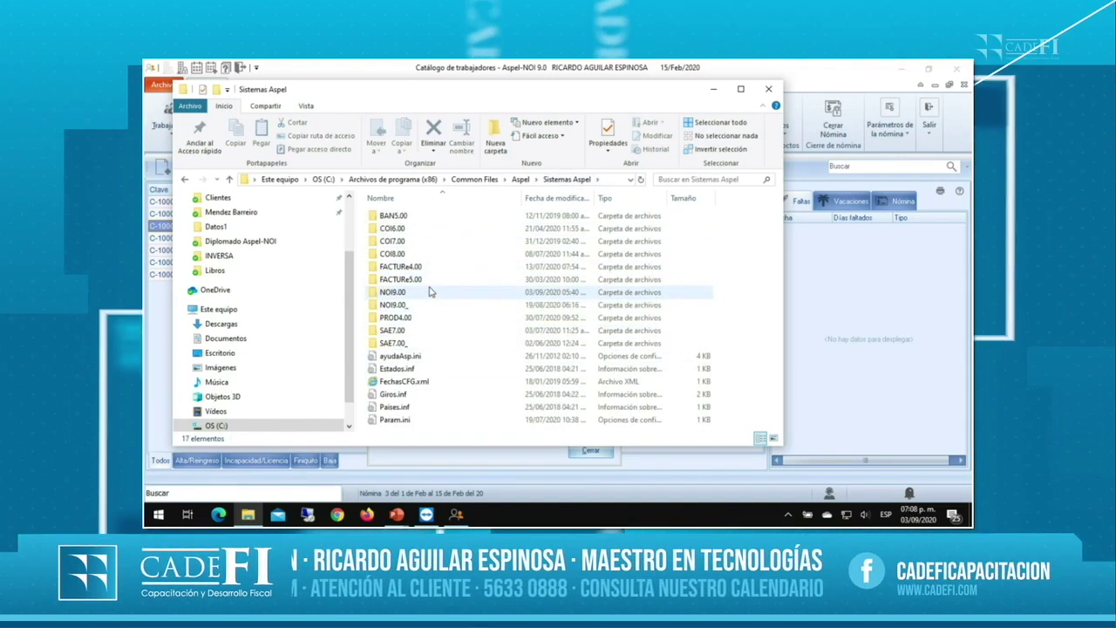
double_click(428, 292)
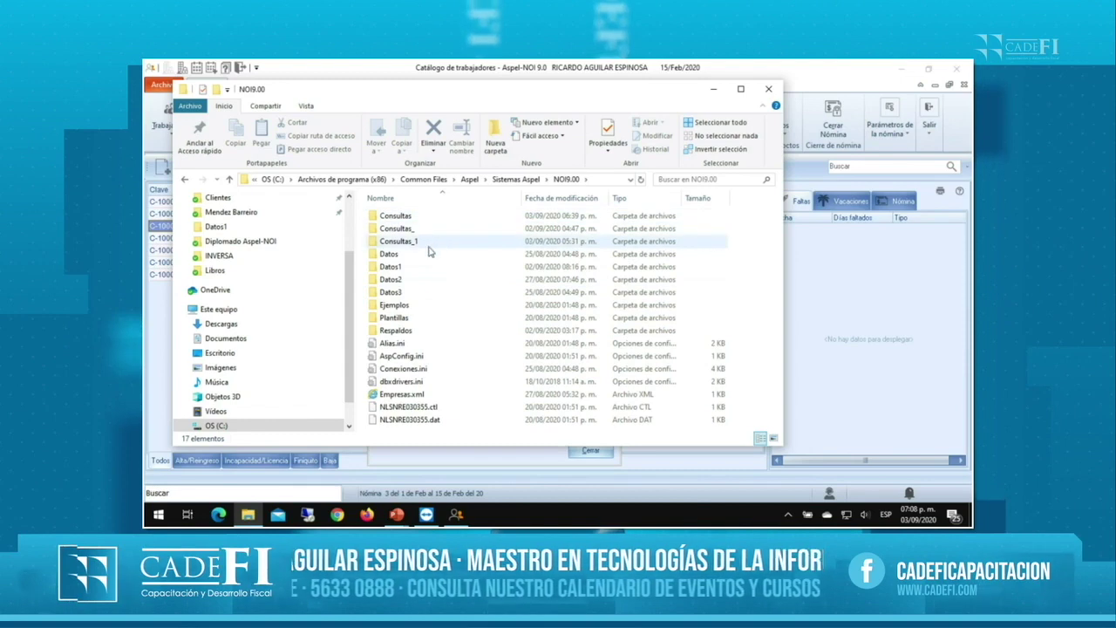
double_click(419, 279)
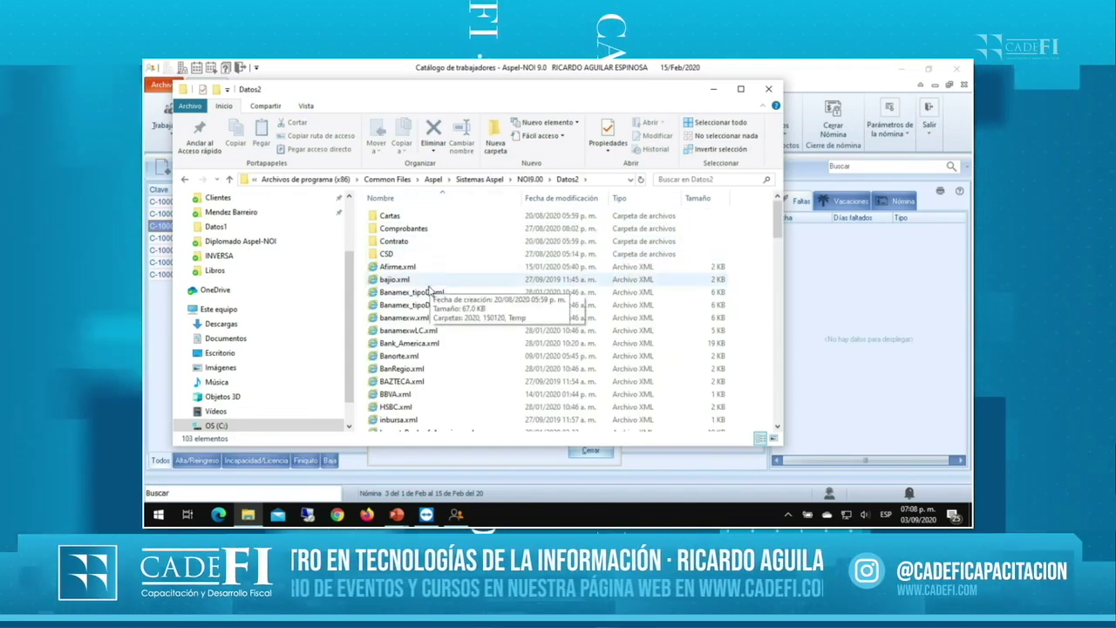
key(alt+Tab)
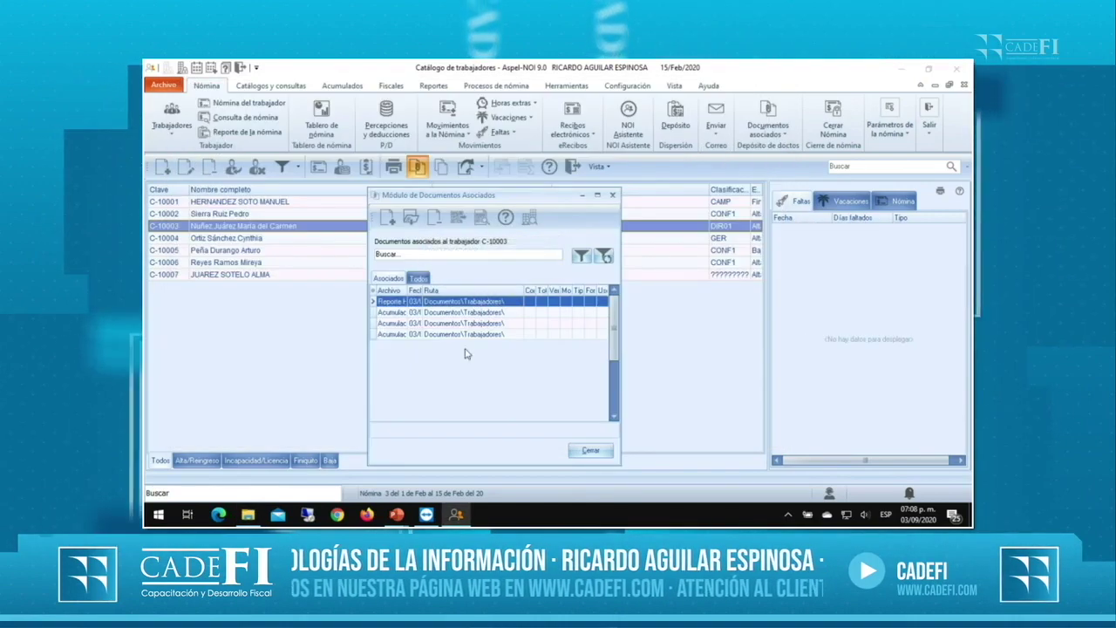
key(alt+Tab)
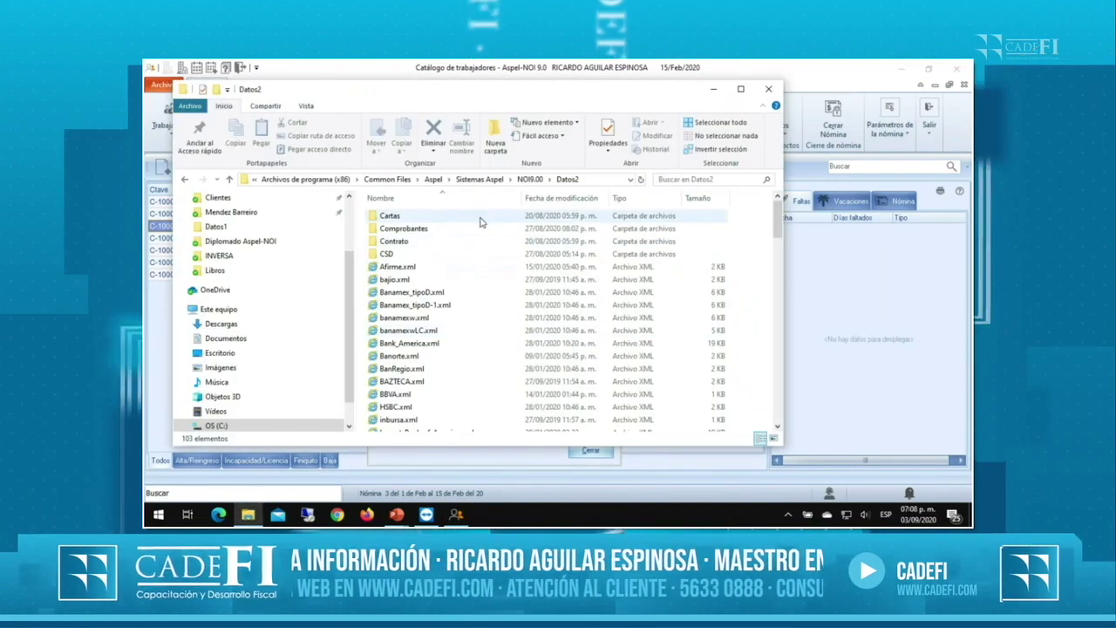
- Look for the associated files in Aspel's Documentos digitales folder, checking Deposito and the Documentos folder of Deposito1
click(429, 180)
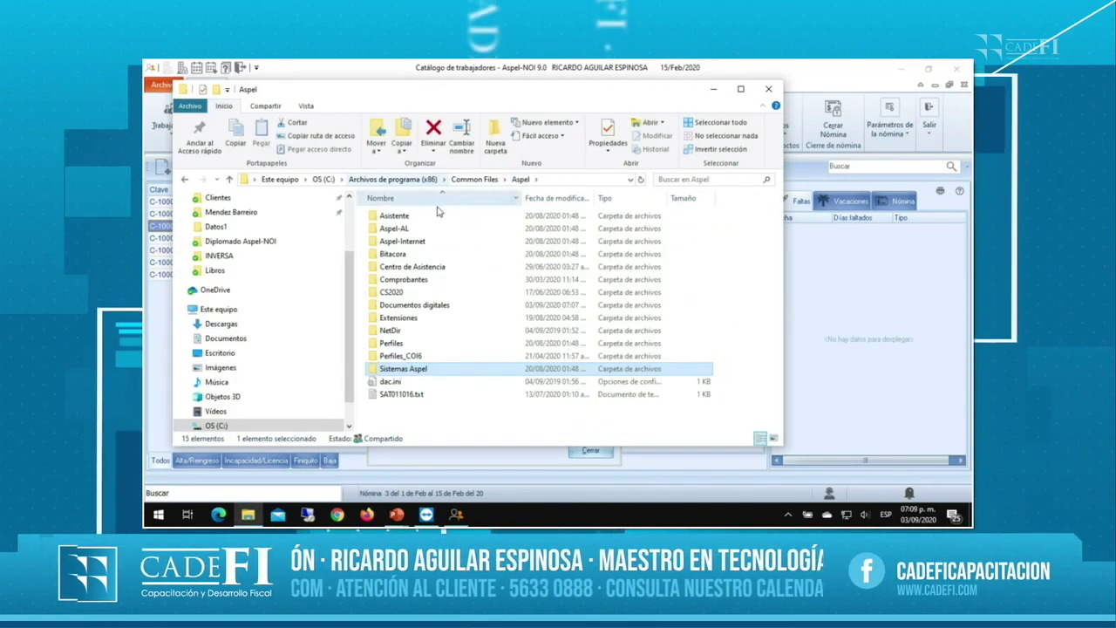
click(429, 281)
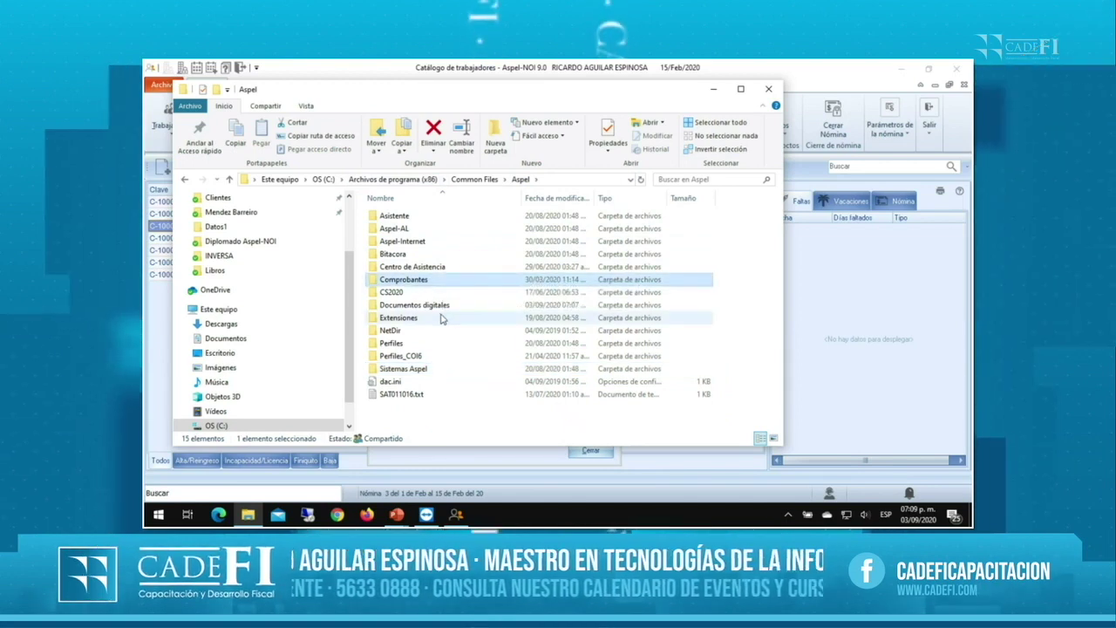
double_click(436, 305)
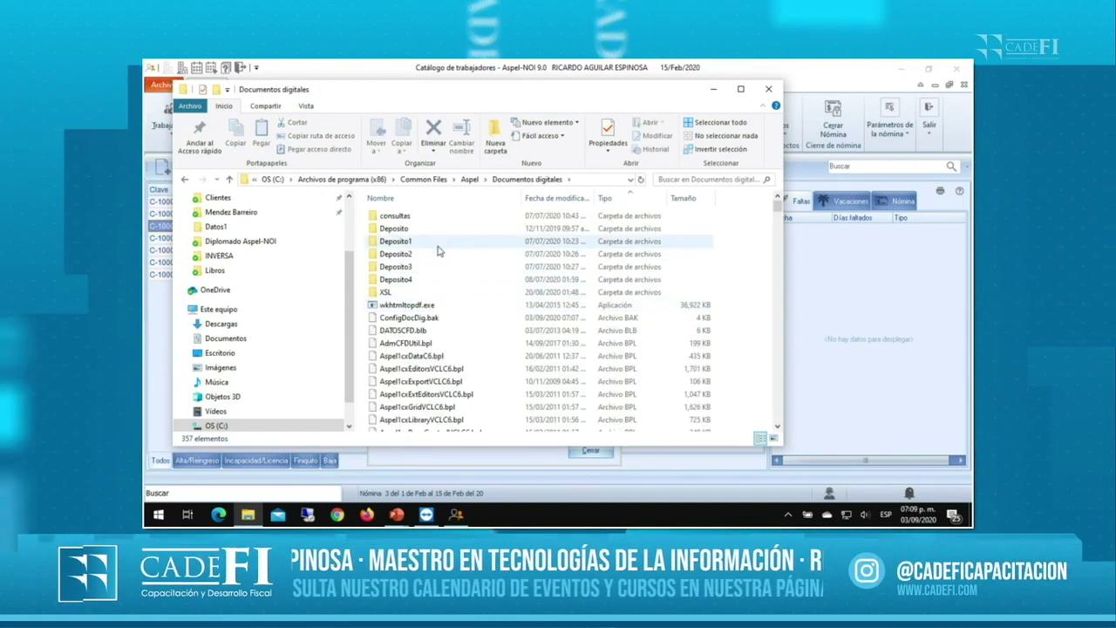
double_click(429, 230)
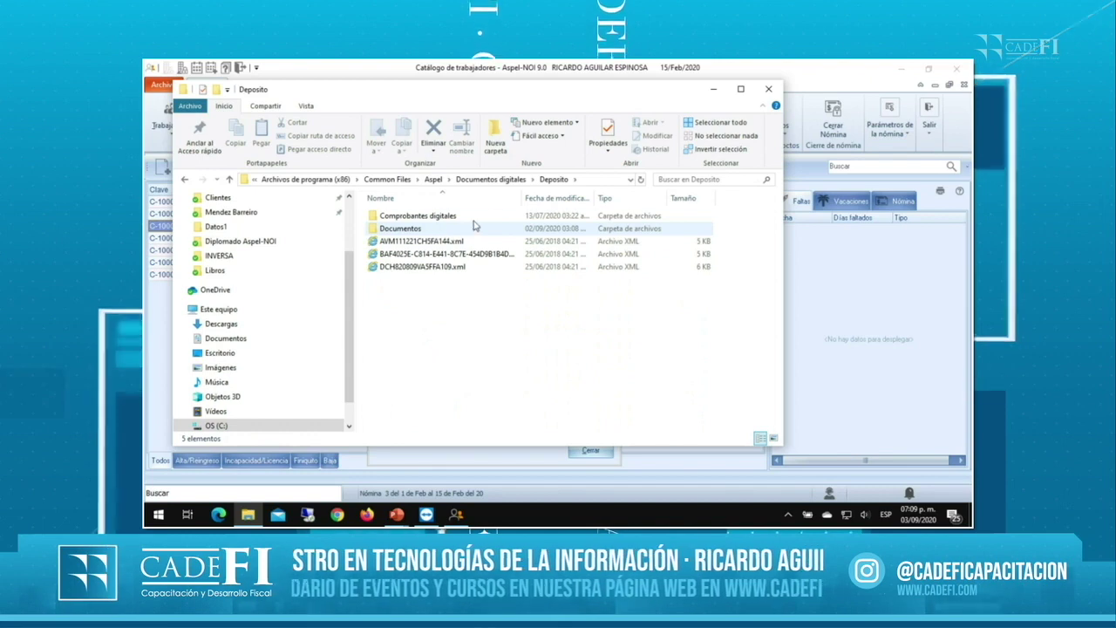
click(491, 178)
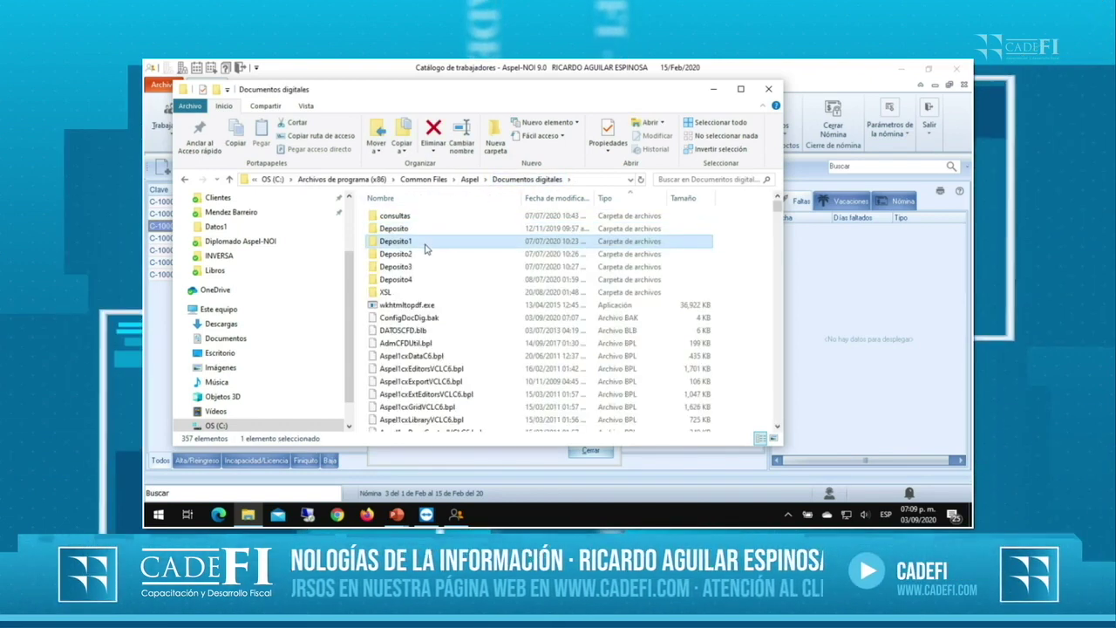
double_click(425, 243)
double_click(435, 241)
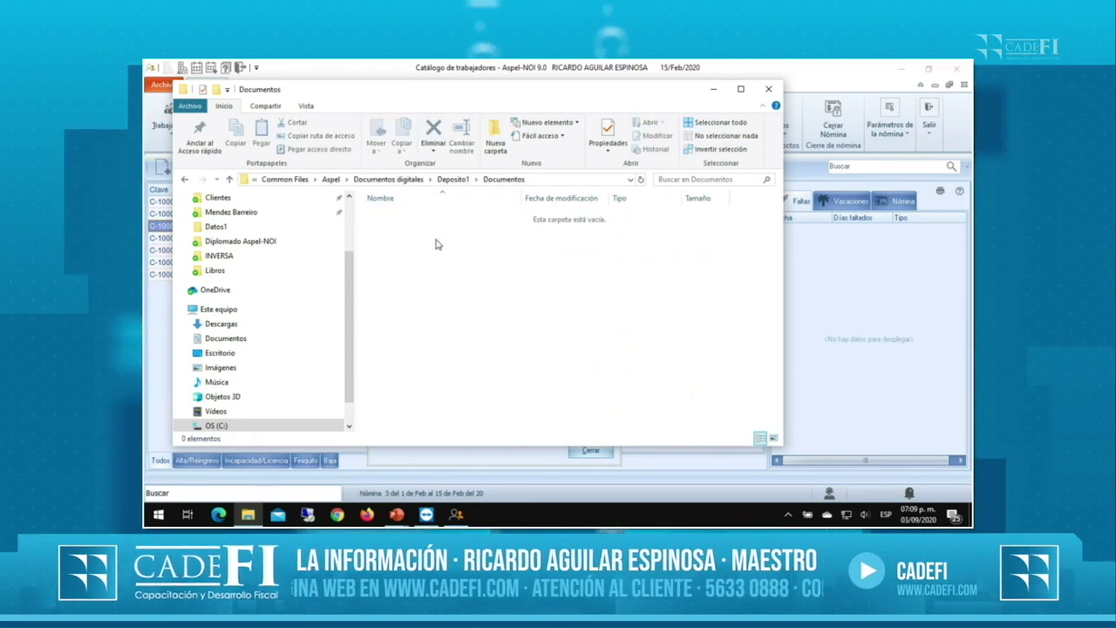
click(411, 180)
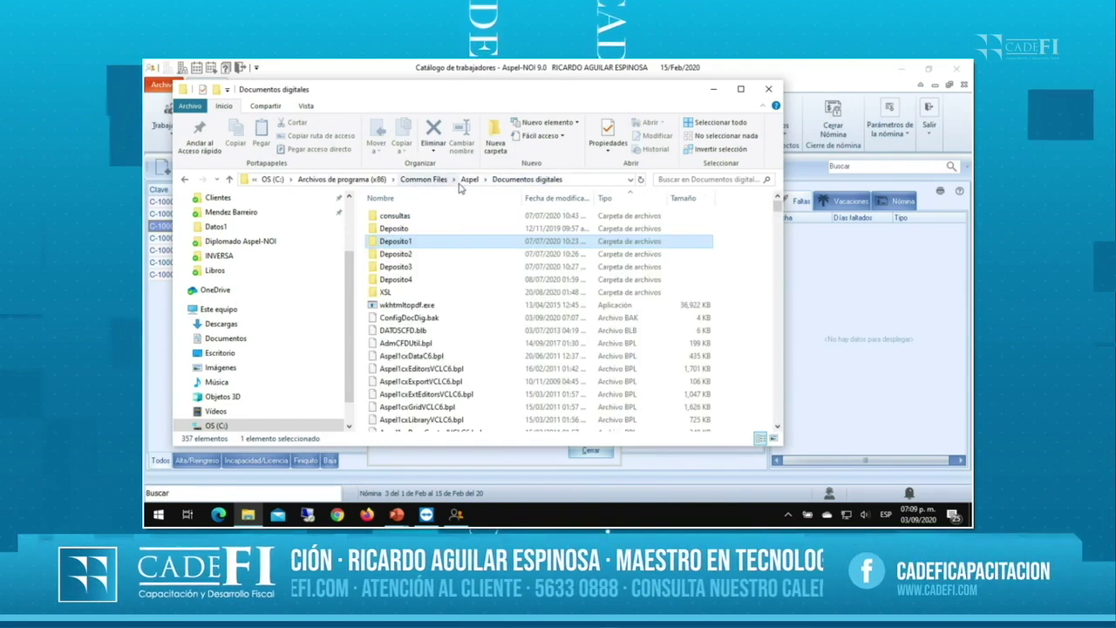
- Check the Documentos, Comprobantes digitales and BaseDatos folders of Deposito2, and close File Explorer
double_click(426, 254)
double_click(418, 241)
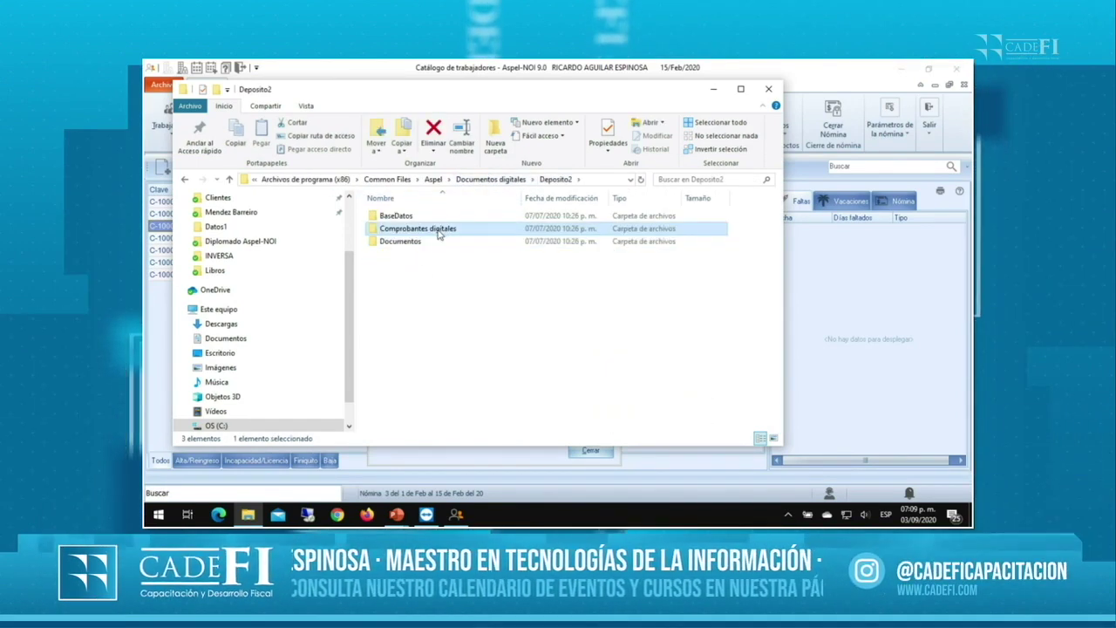
double_click(417, 228)
key(alt+Up)
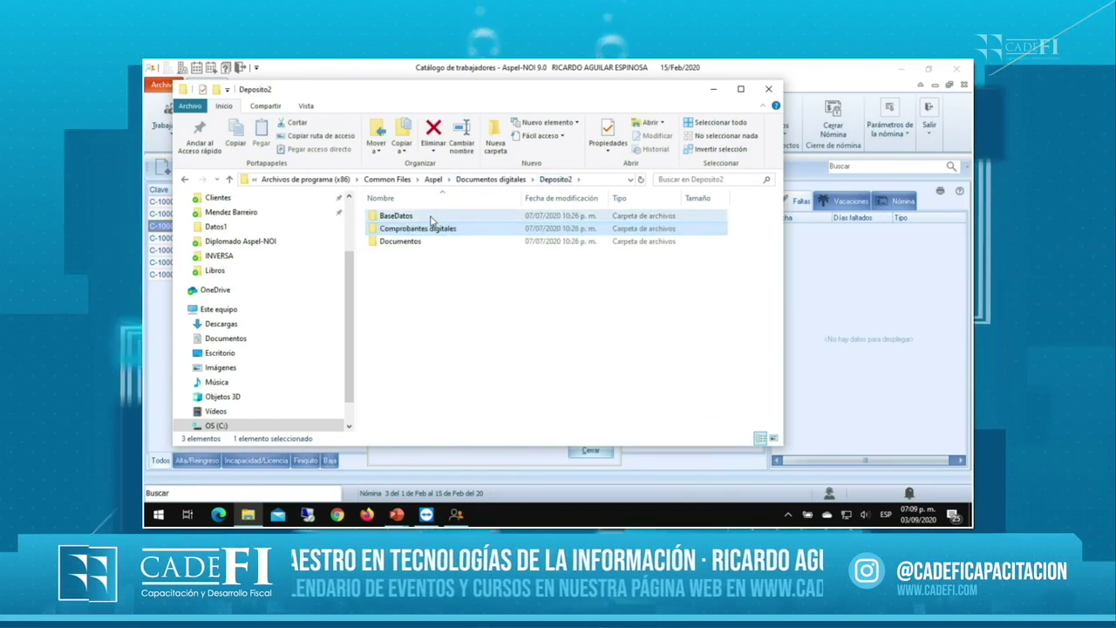
double_click(397, 215)
click(392, 180)
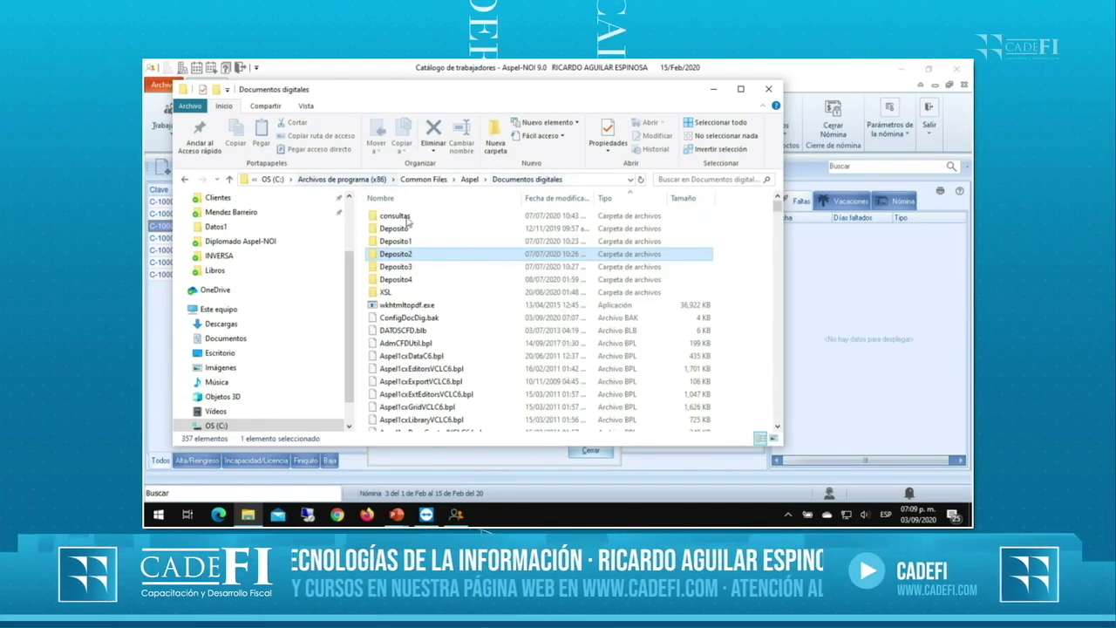
key(alt+F4)
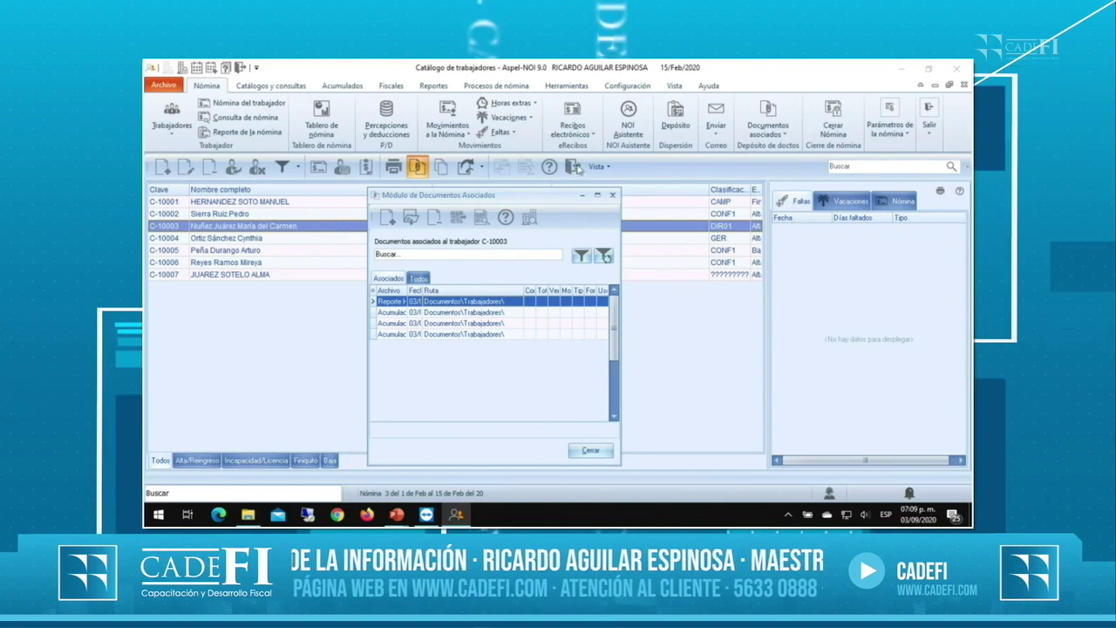
- Close the associated documents list and the workers catalog, and check the company data in the system parameters without changing them
click(590, 450)
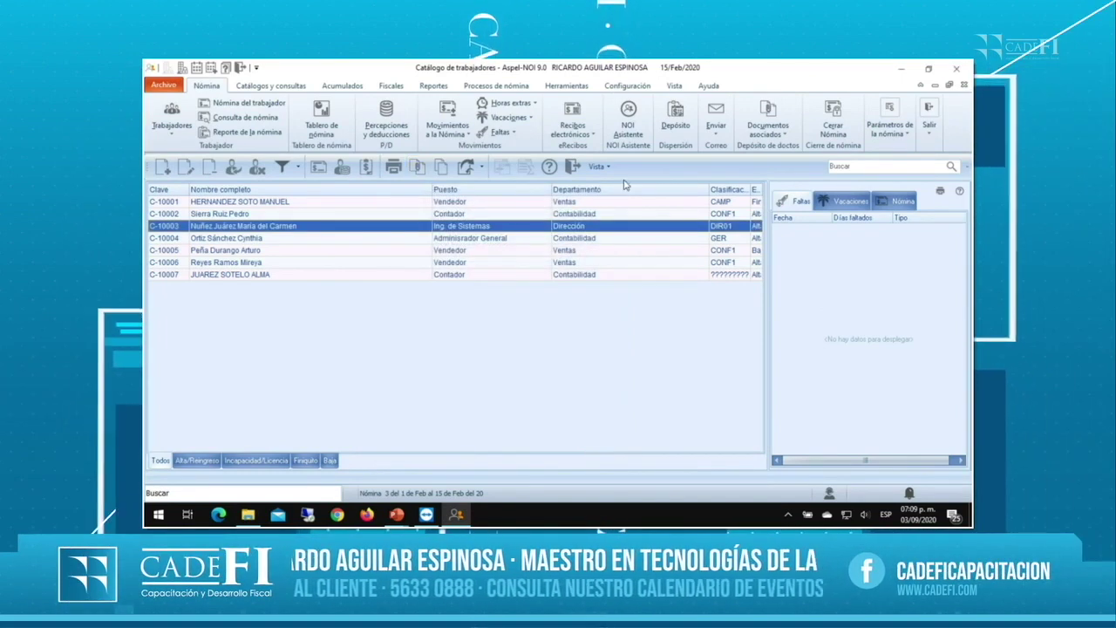
click(573, 165)
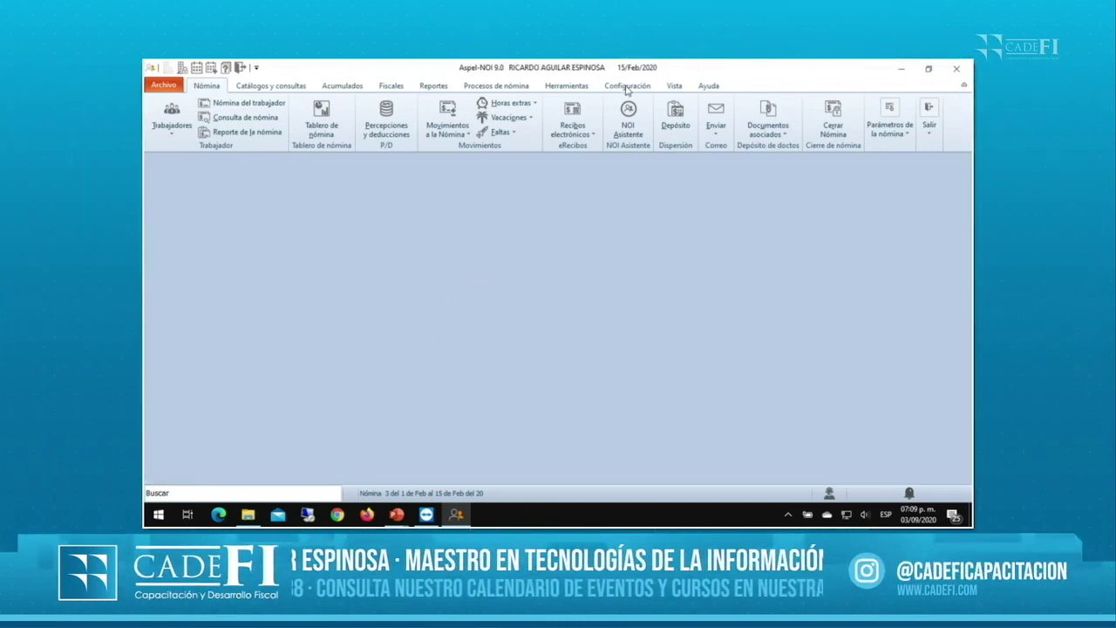
click(626, 86)
click(184, 118)
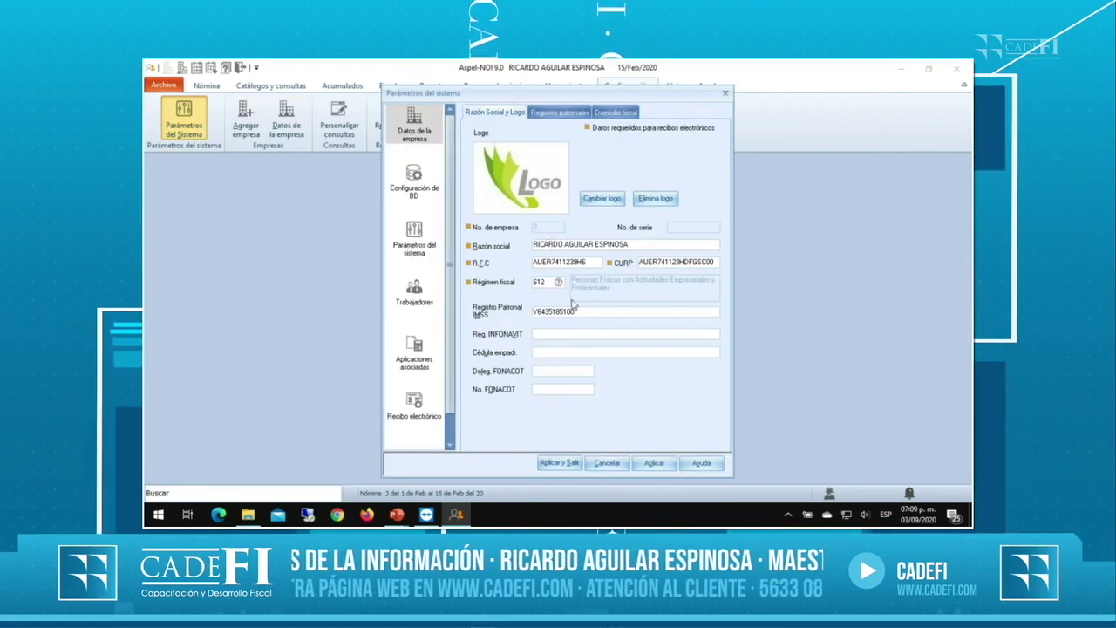
click(607, 462)
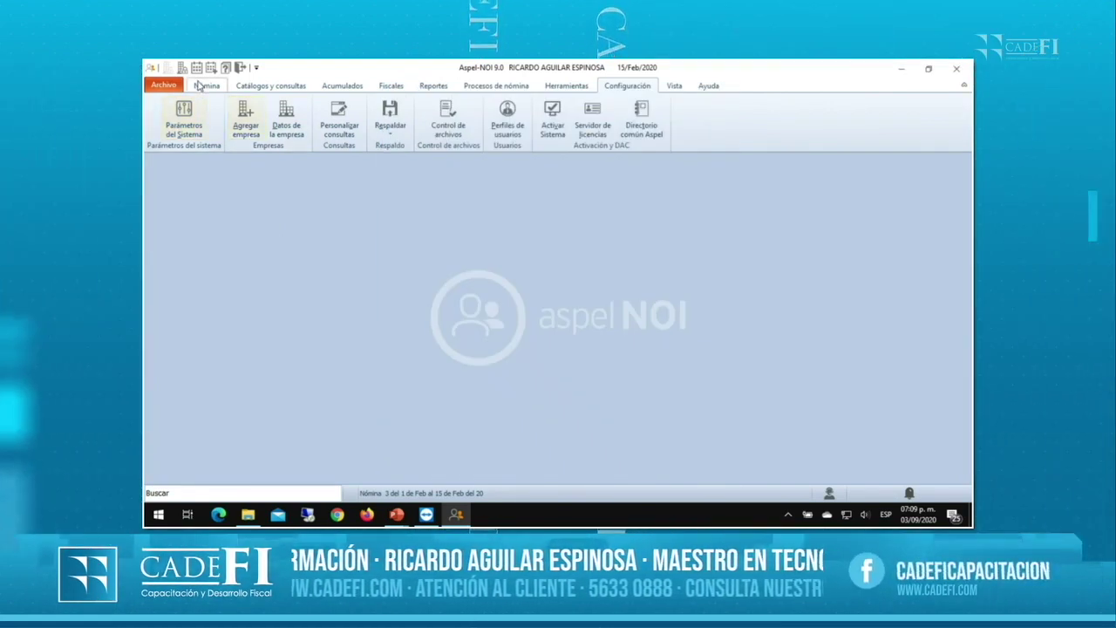
- Switch to File Explorer and view the files in Deposito's Documentos\Trabajadores folder, then minimize the window
key(alt+Tab)
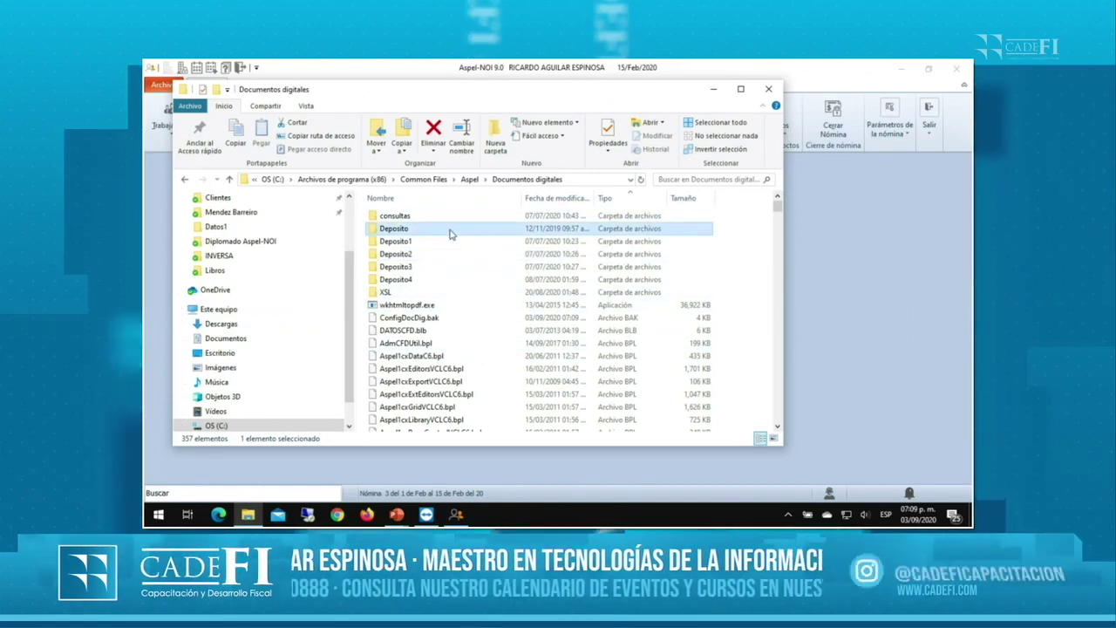
double_click(450, 229)
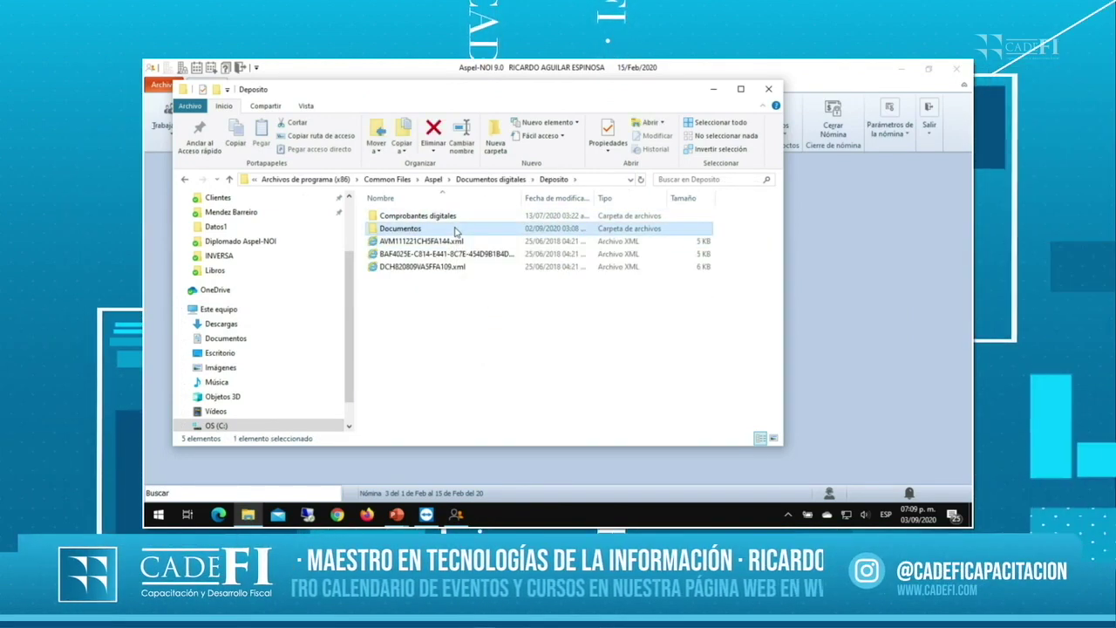
double_click(449, 229)
double_click(427, 280)
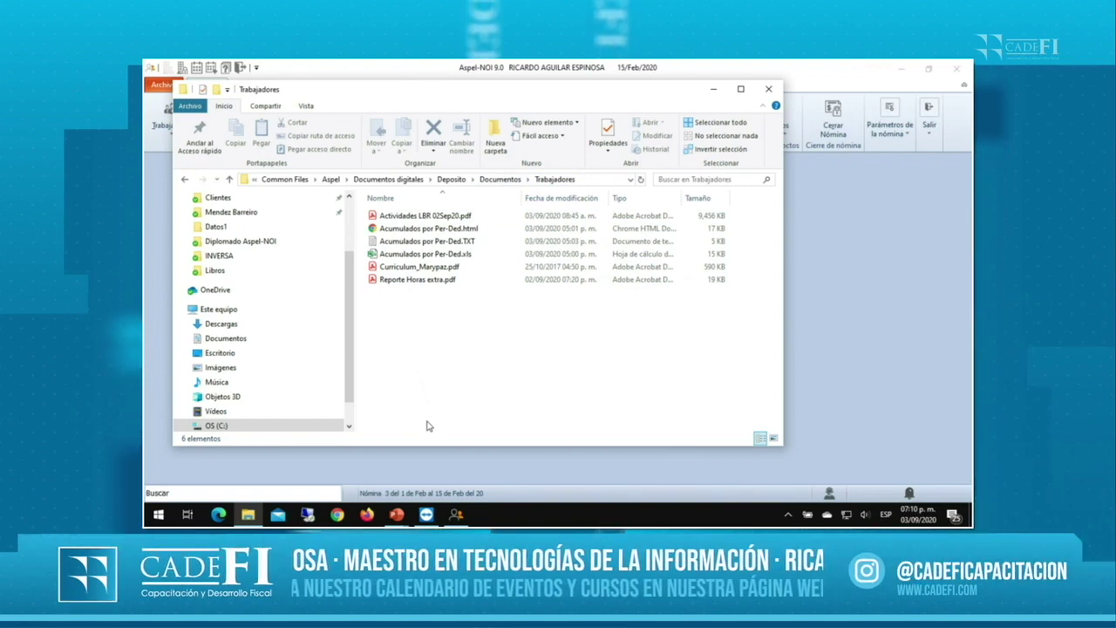
click(718, 88)
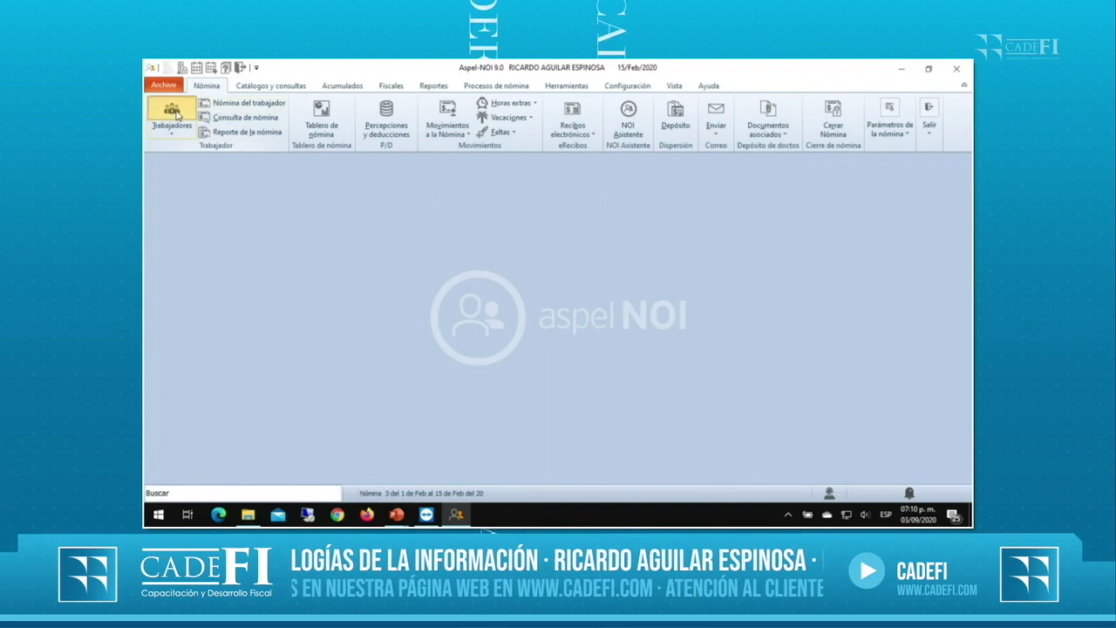
- Maximize the workers catalog, open the associated documents of worker C-10003 and widen the Archivo column to show the full file names
click(172, 111)
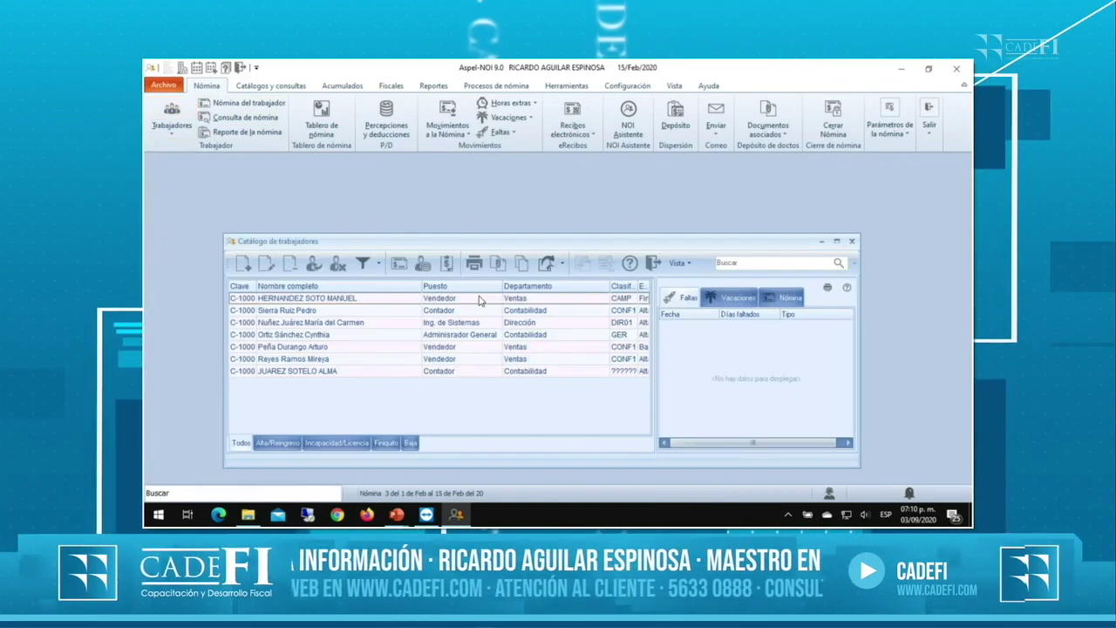
click(462, 322)
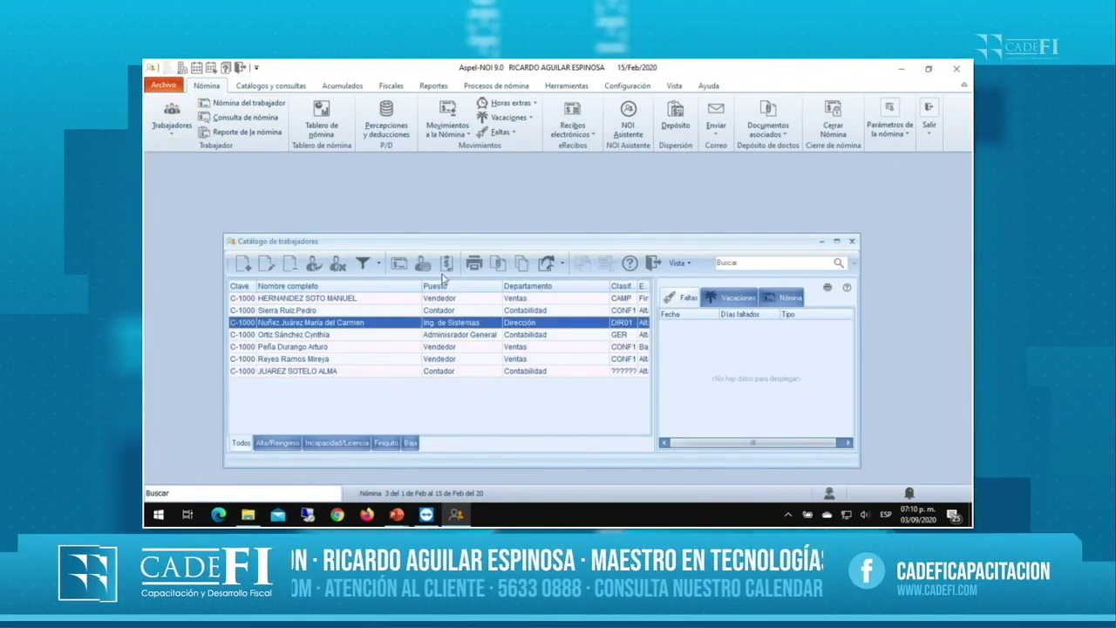
double_click(567, 241)
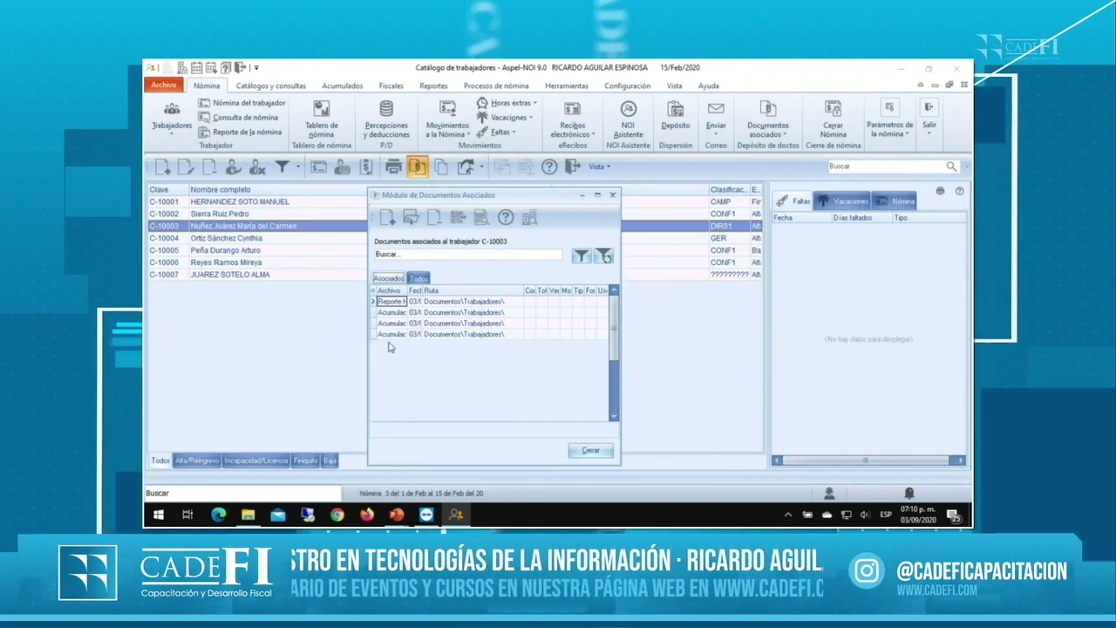
drag(420, 294, 443, 289)
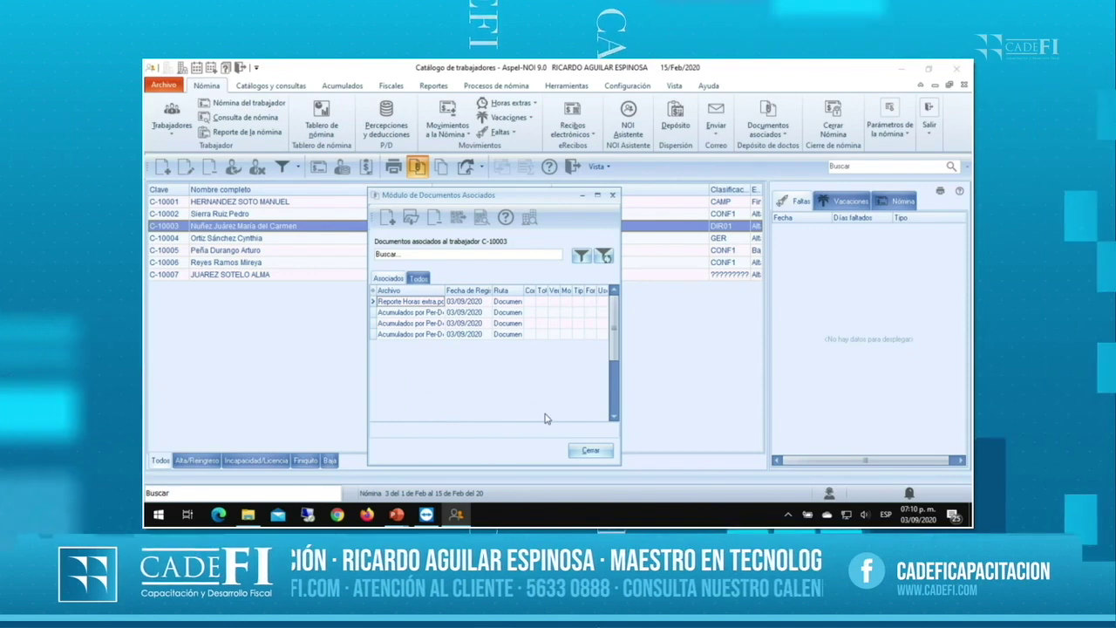
double_click(445, 289)
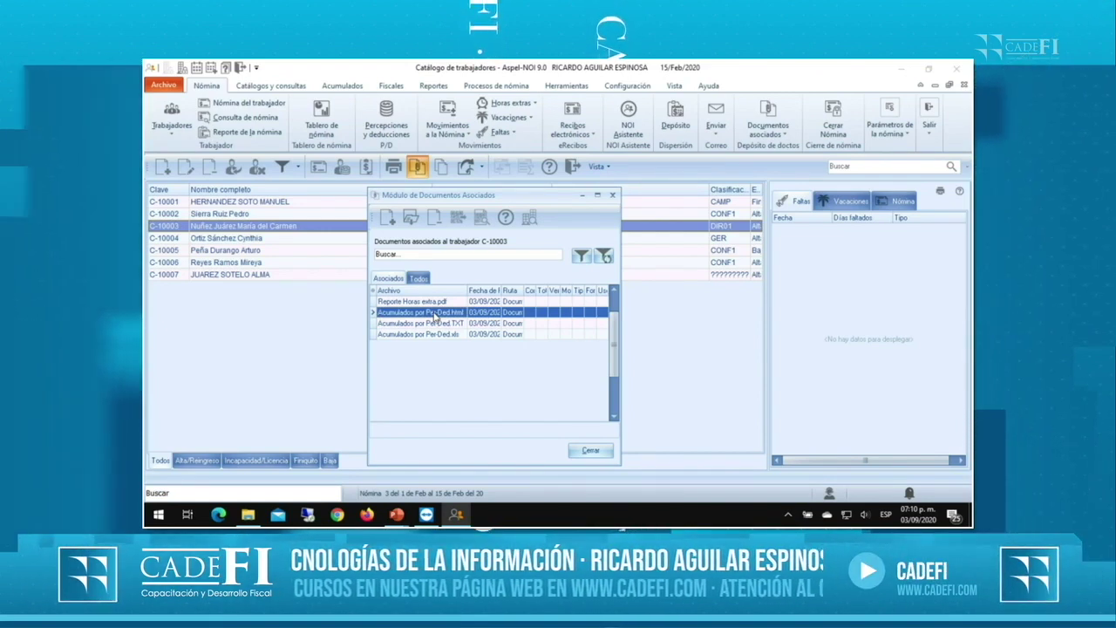
- View the associated files Acumulados por Per-Ded.html and Acumulados por Per-Ded.xls, closing each one after viewing
double_click(434, 316)
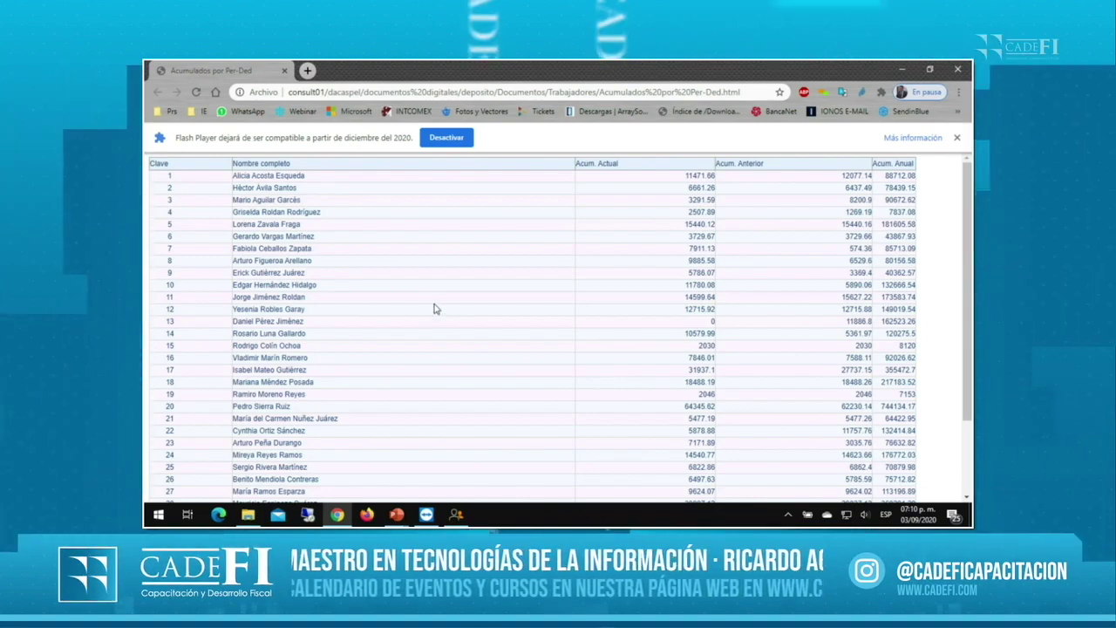
click(959, 69)
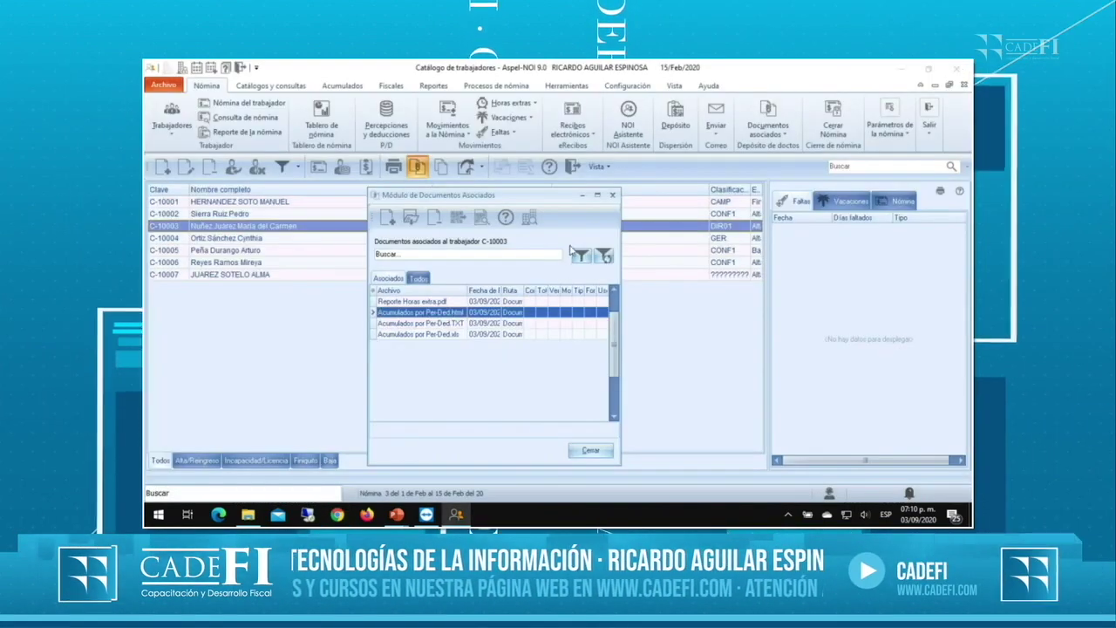
click(439, 335)
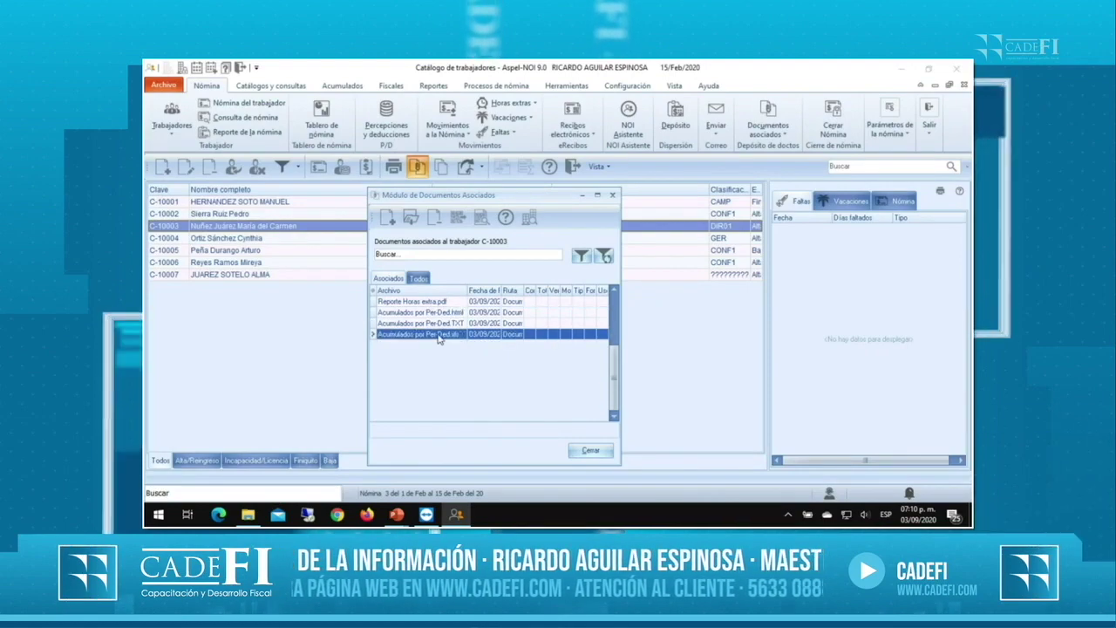
double_click(438, 336)
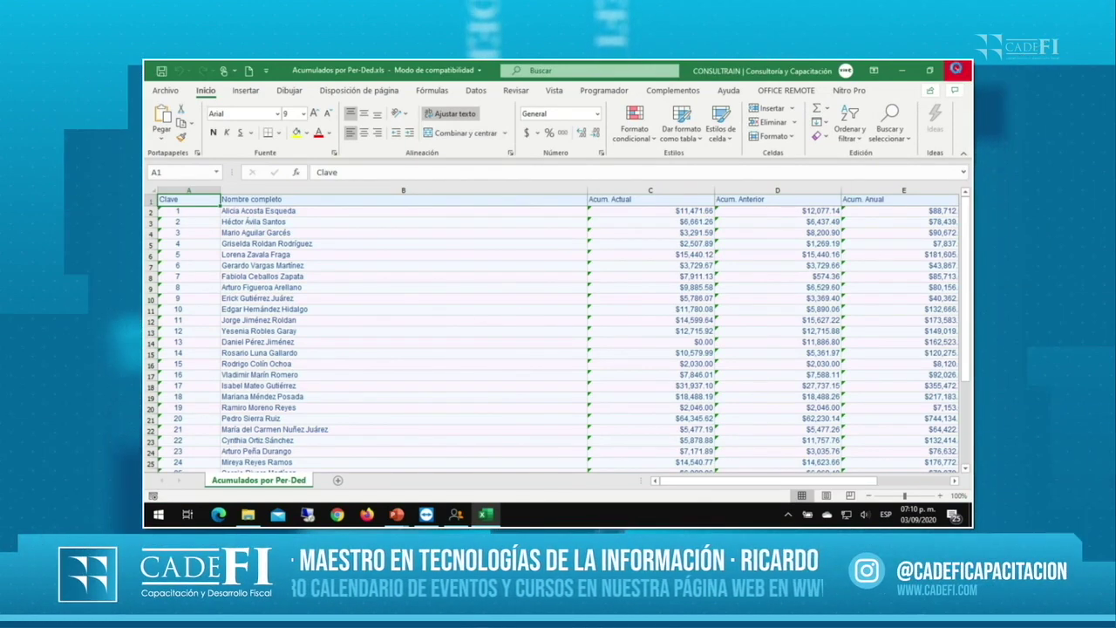
click(956, 69)
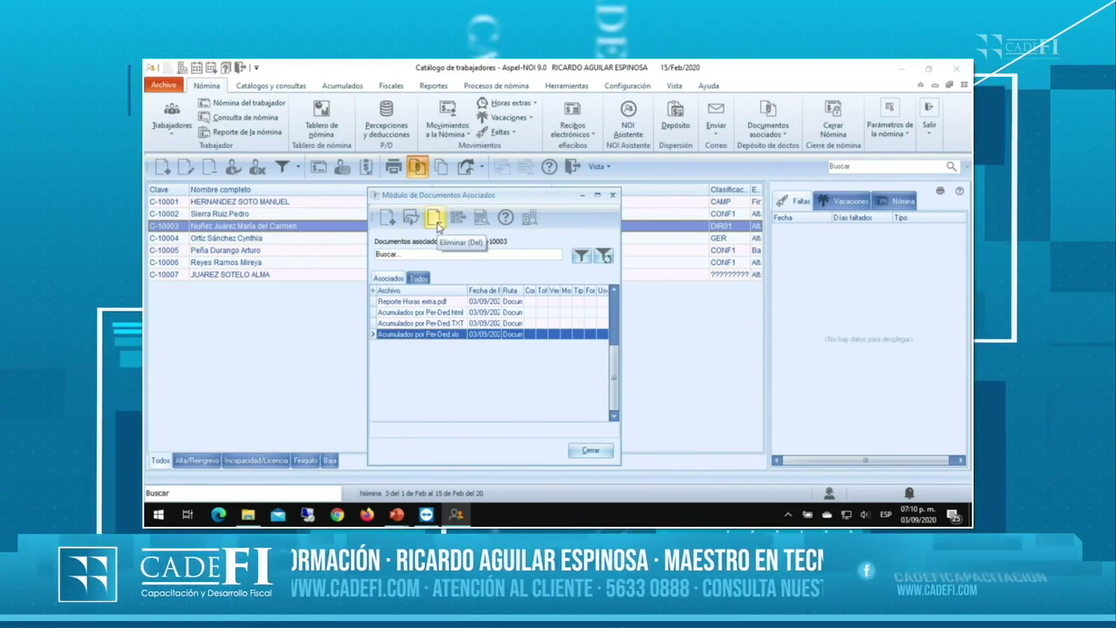
- Permanently delete the document Acumulados por Per-Ded.html from worker C-10003's associated files
click(421, 324)
click(421, 312)
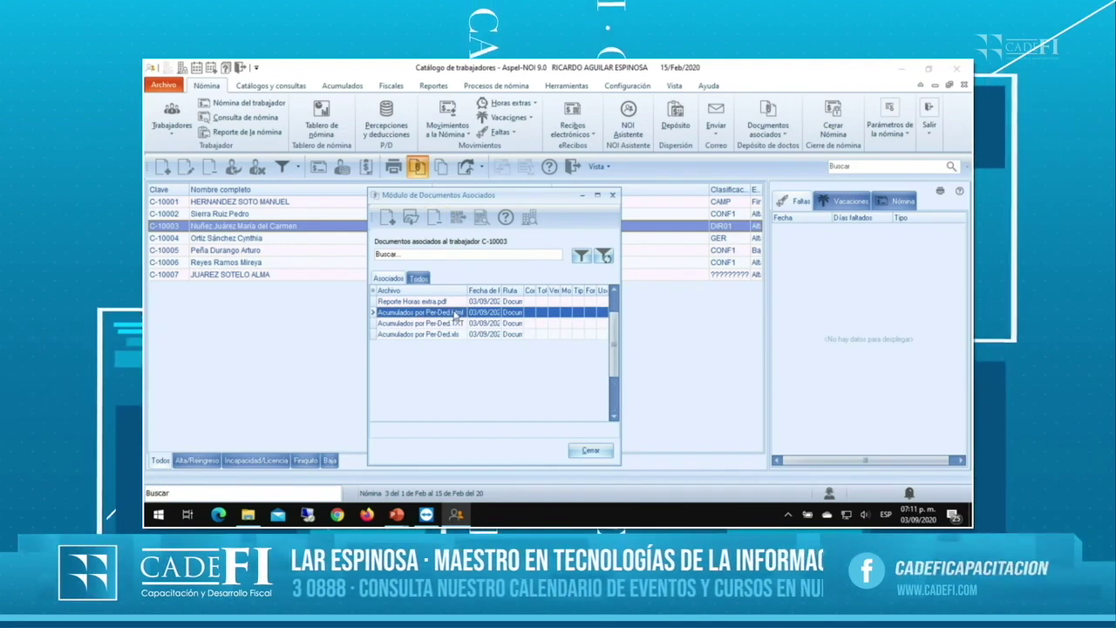
click(434, 219)
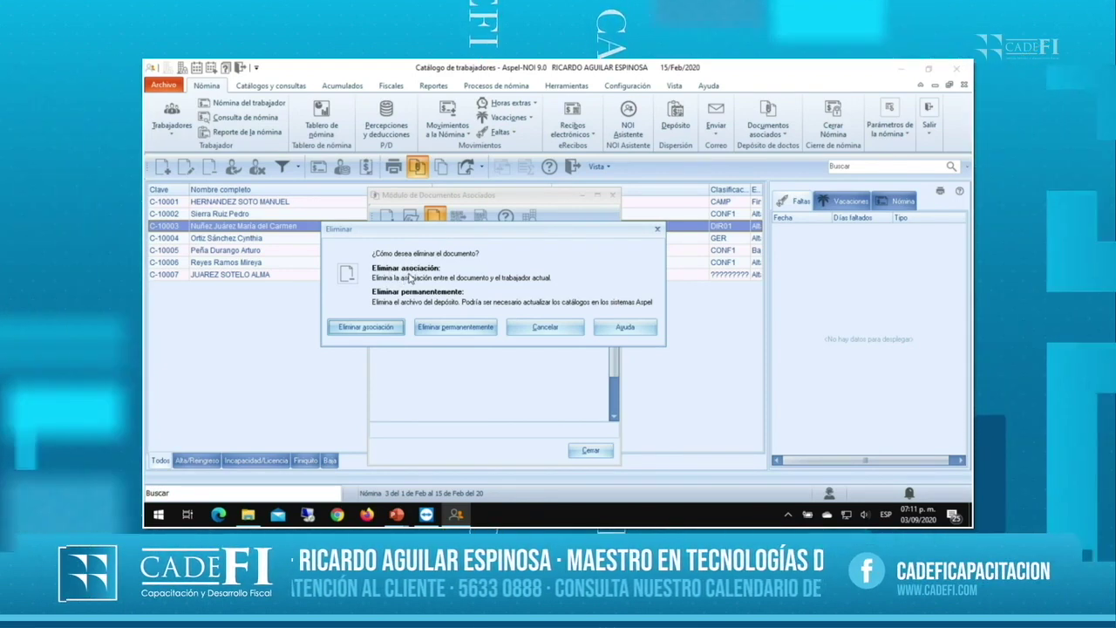
drag(428, 239, 433, 381)
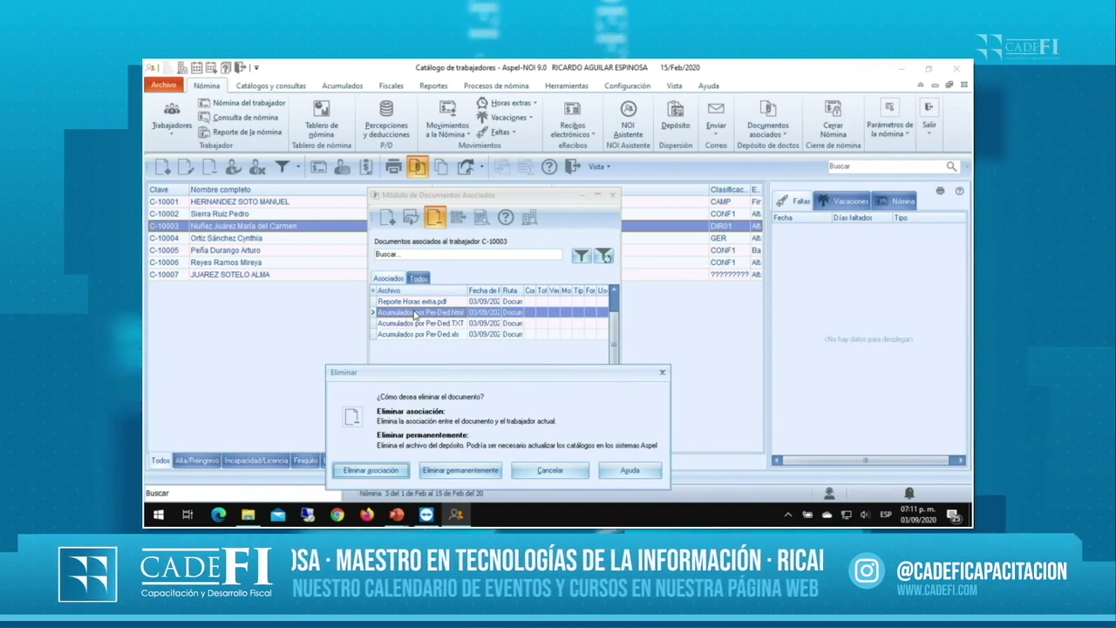
drag(429, 375, 412, 212)
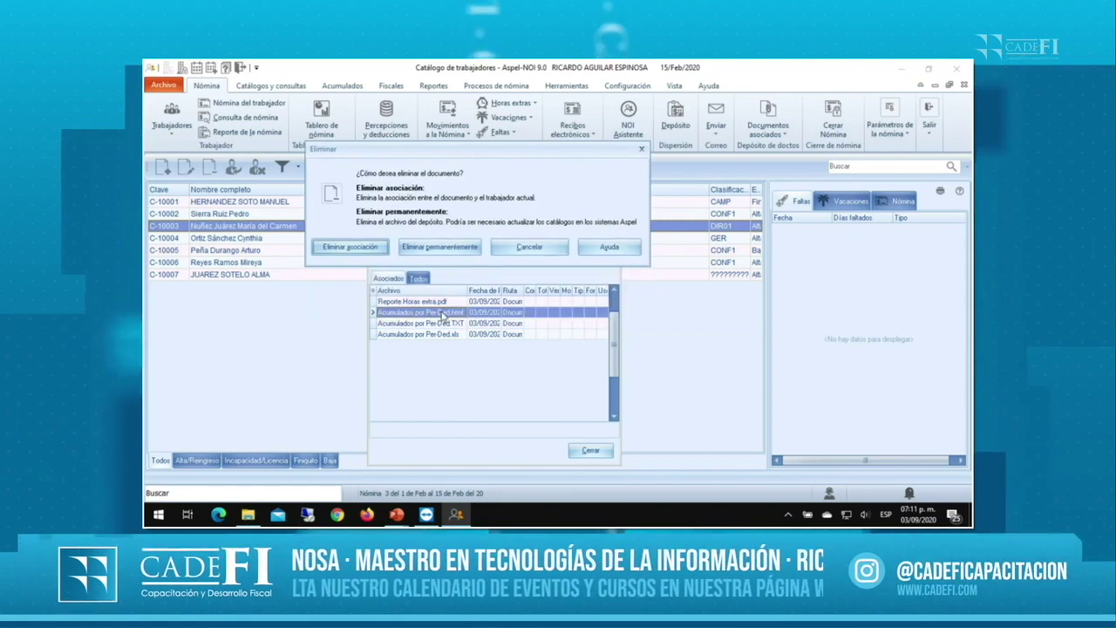
click(445, 250)
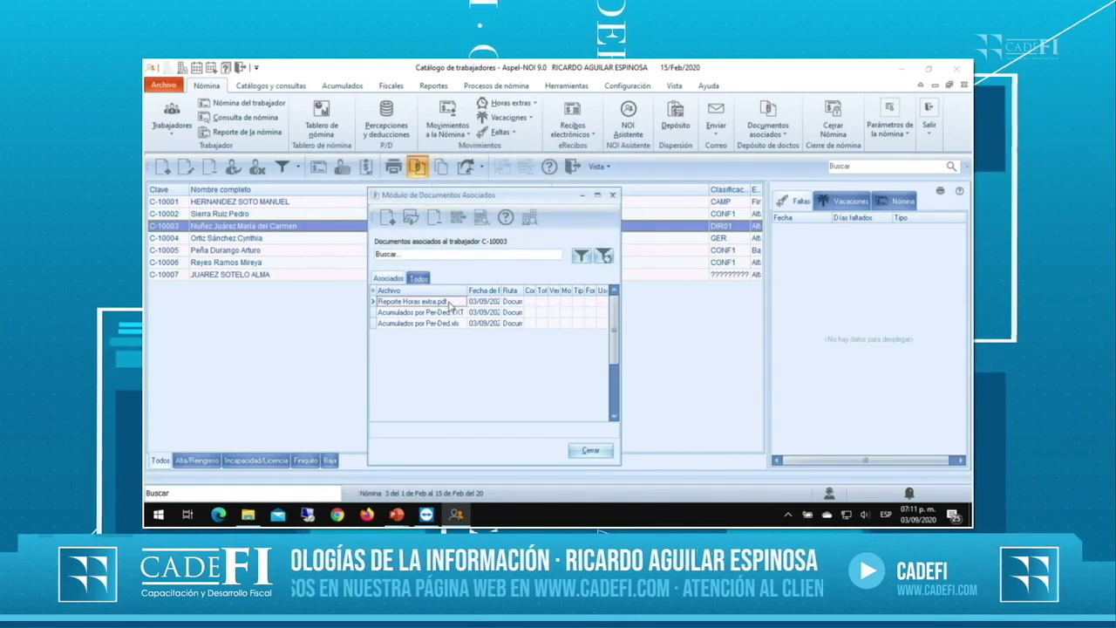
- Check the contents of the Trabajadores folder in File Explorer, dismiss the mail notification and minimize the window
click(249, 516)
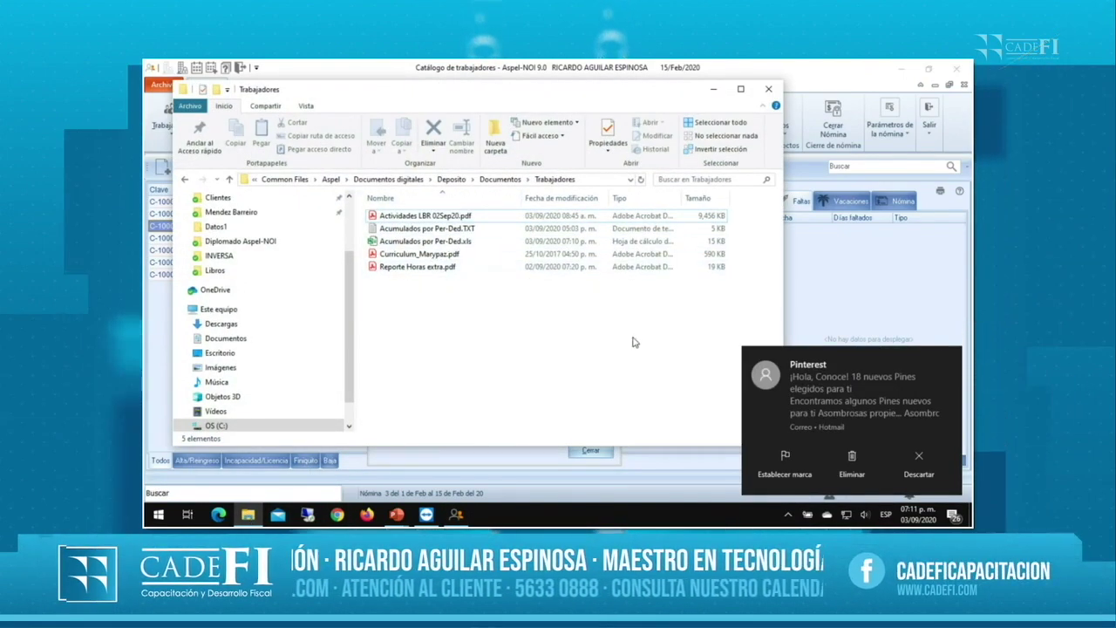
click(950, 362)
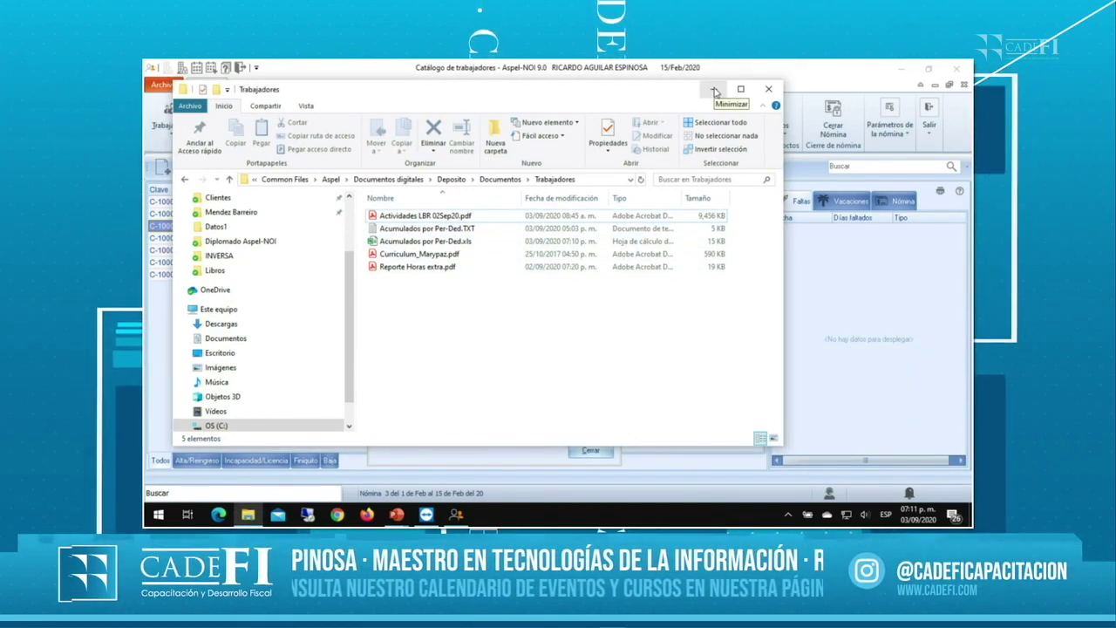
click(714, 89)
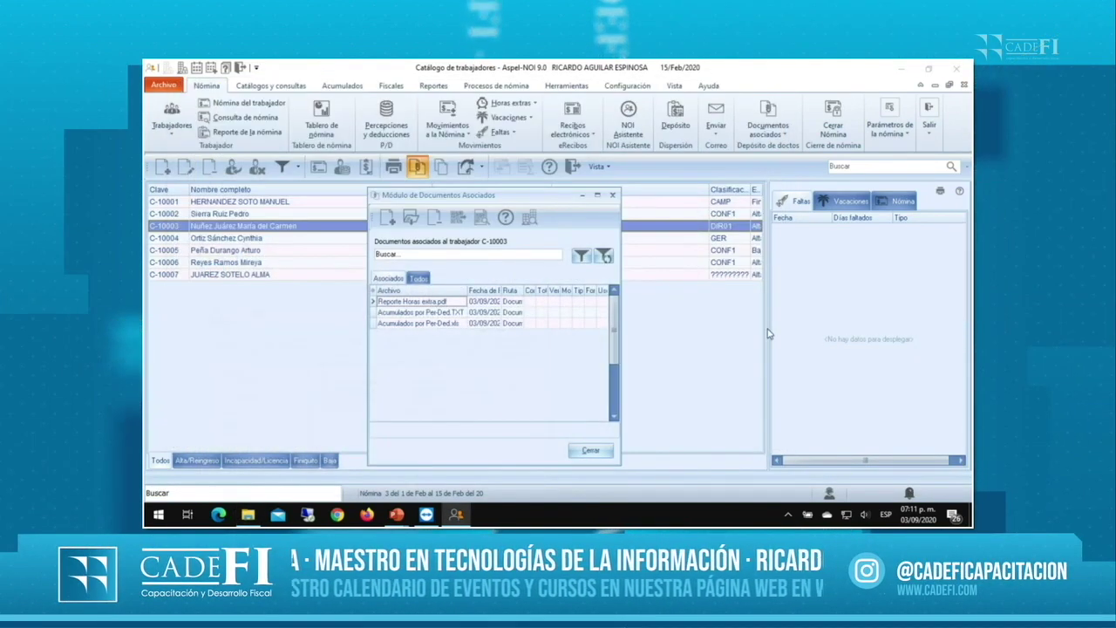
- Close the mail window opened from the notification center and change the Windows Asistente de concentración setting
click(953, 516)
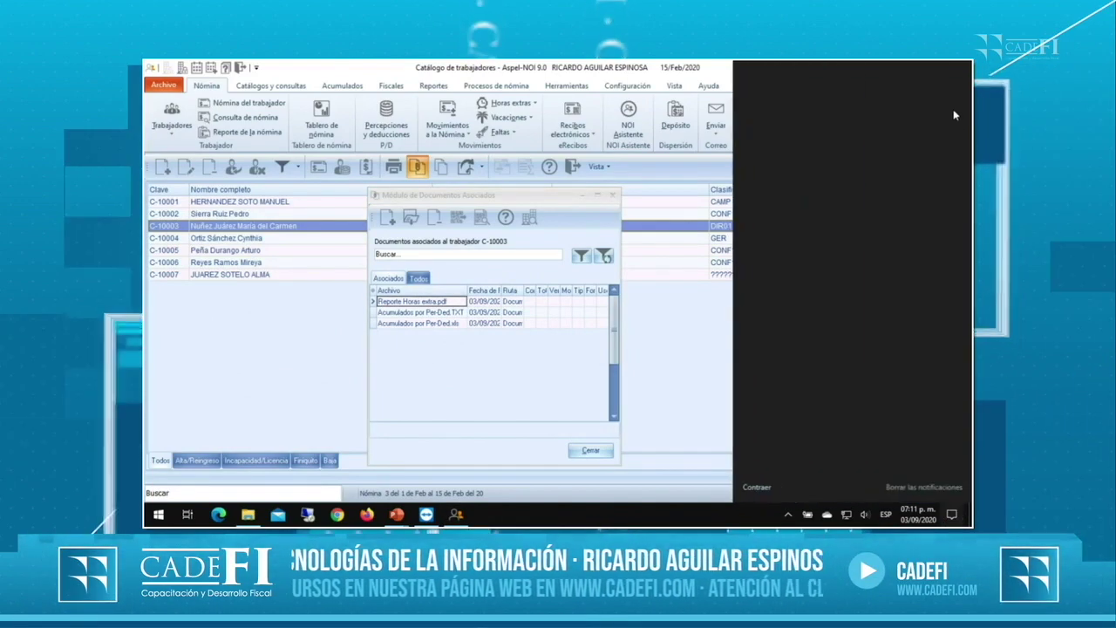
click(951, 77)
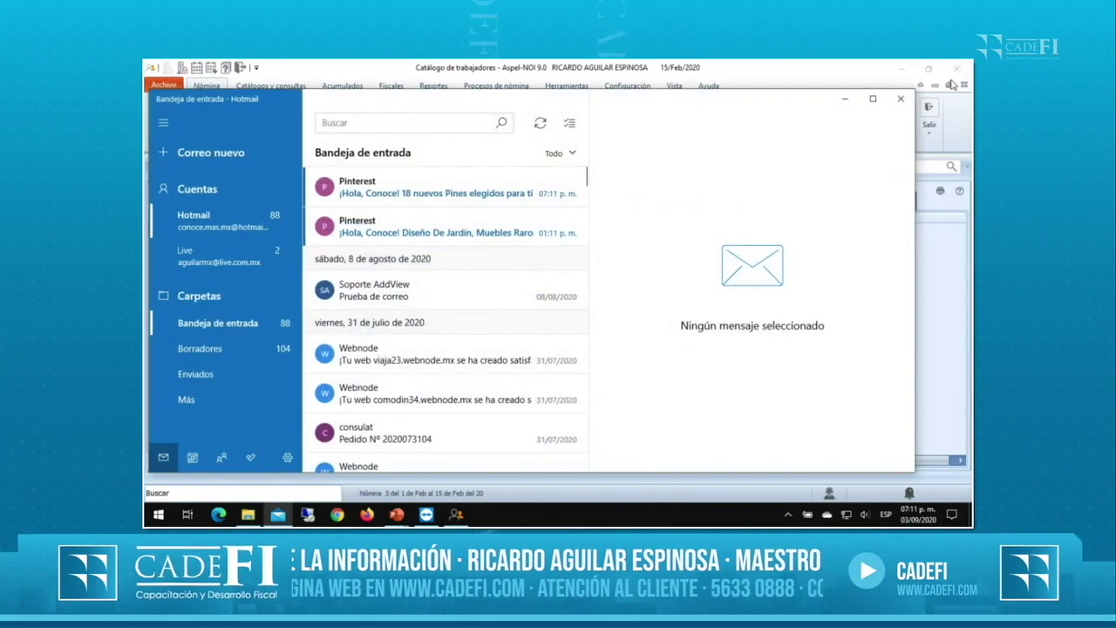
click(898, 99)
click(952, 515)
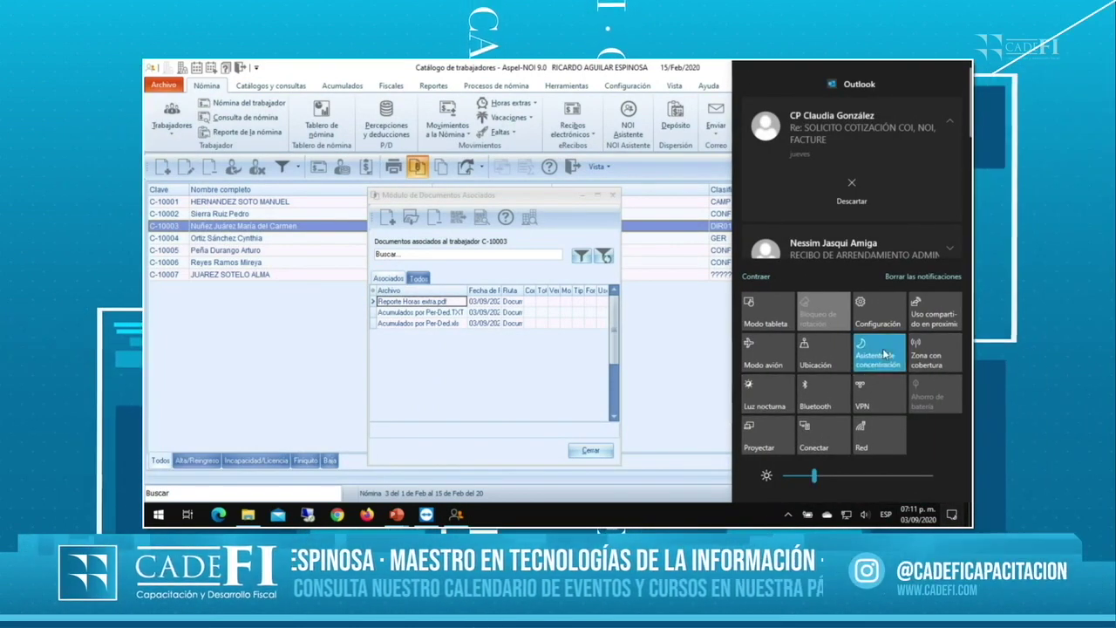
click(877, 353)
click(697, 379)
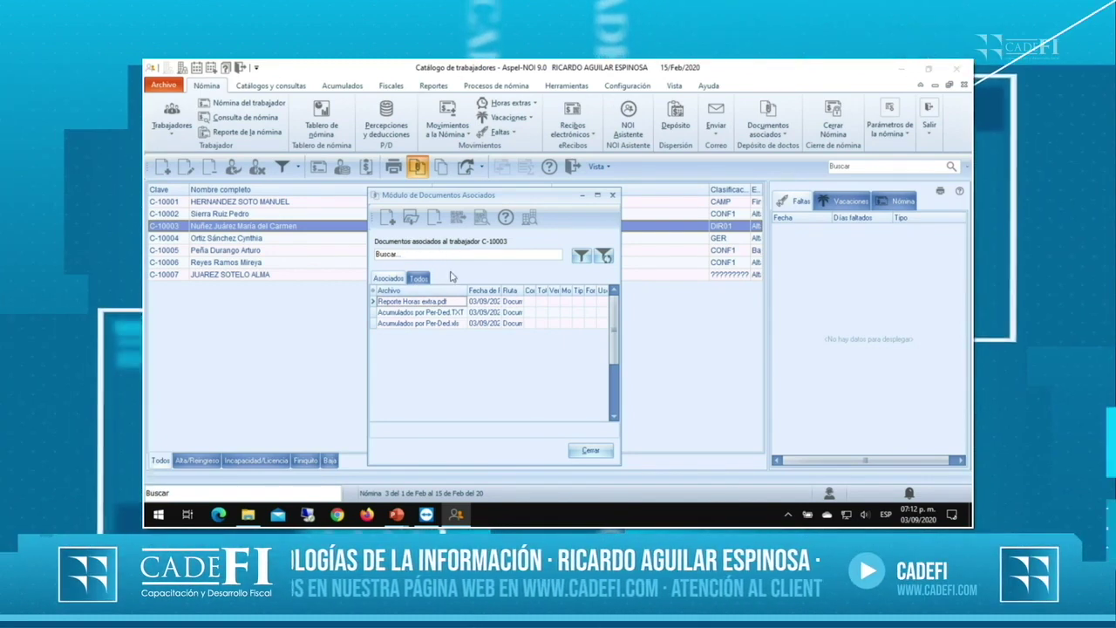
- Close the associated documents module and the workers catalog
click(613, 197)
click(555, 240)
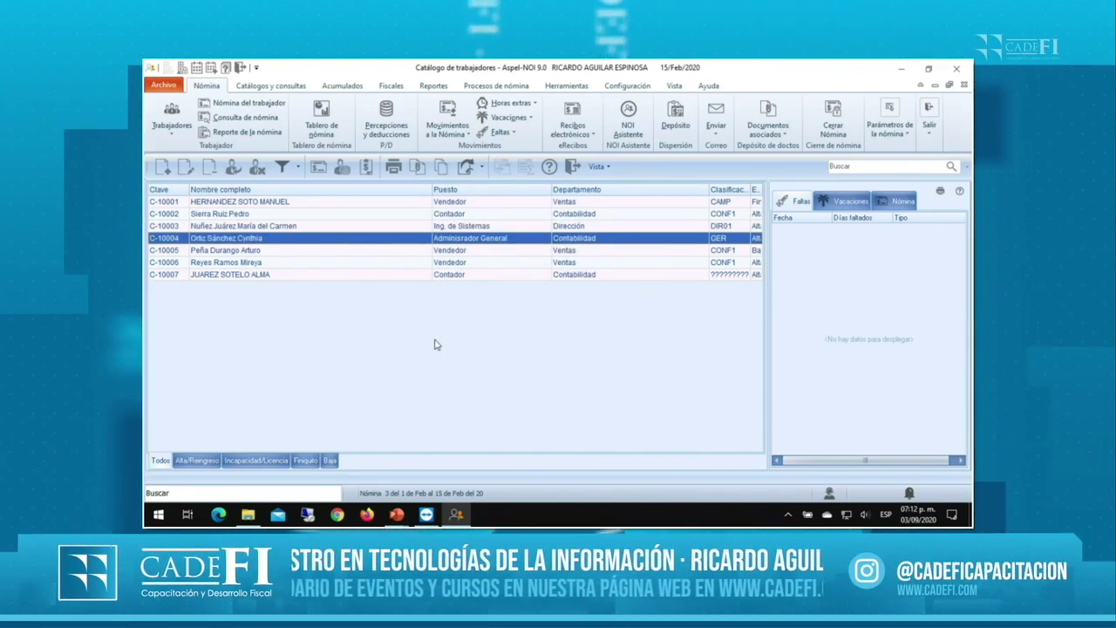
click(574, 168)
- Switch to the PowerPoint slide show and advance to the Lista de Perfiles y accesos slide
key(alt+Tab)
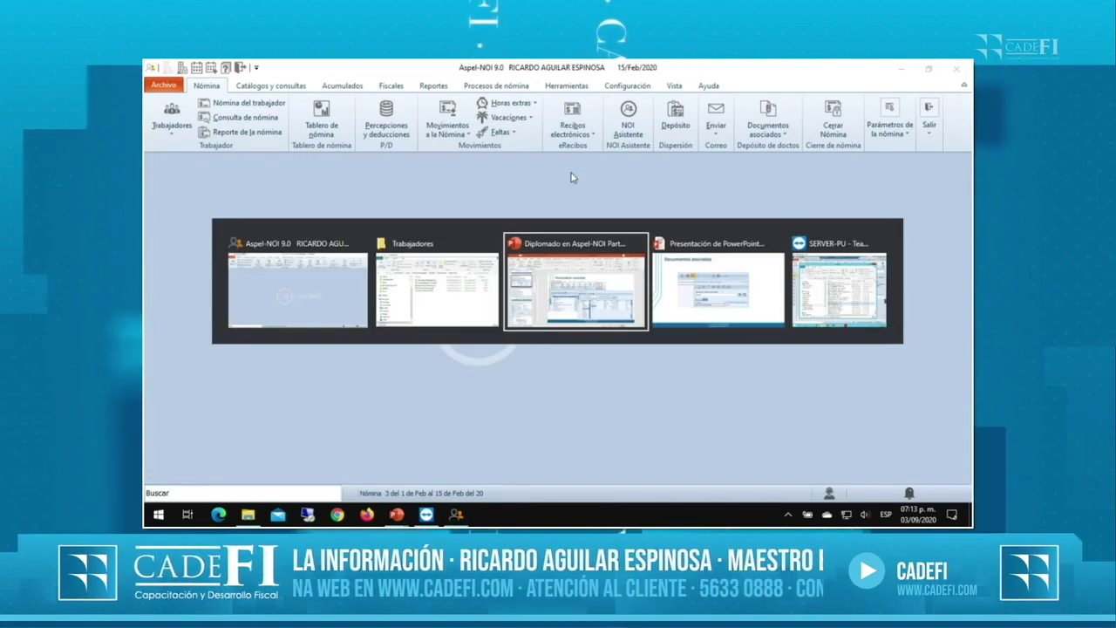
key(Tab)
key(Tab)
click(635, 257)
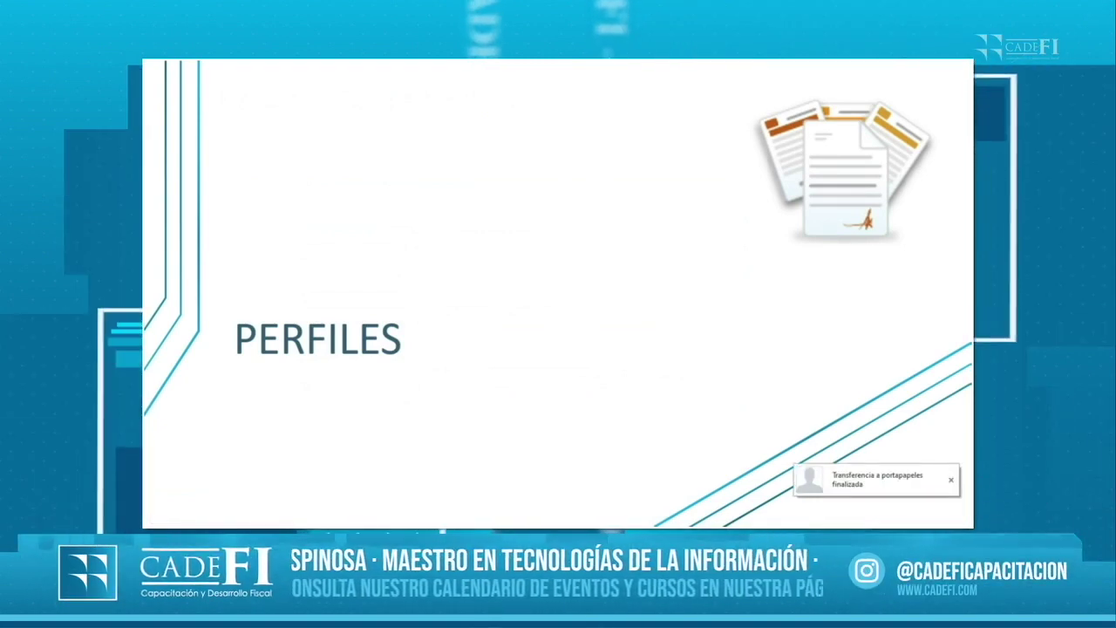
key(Right)
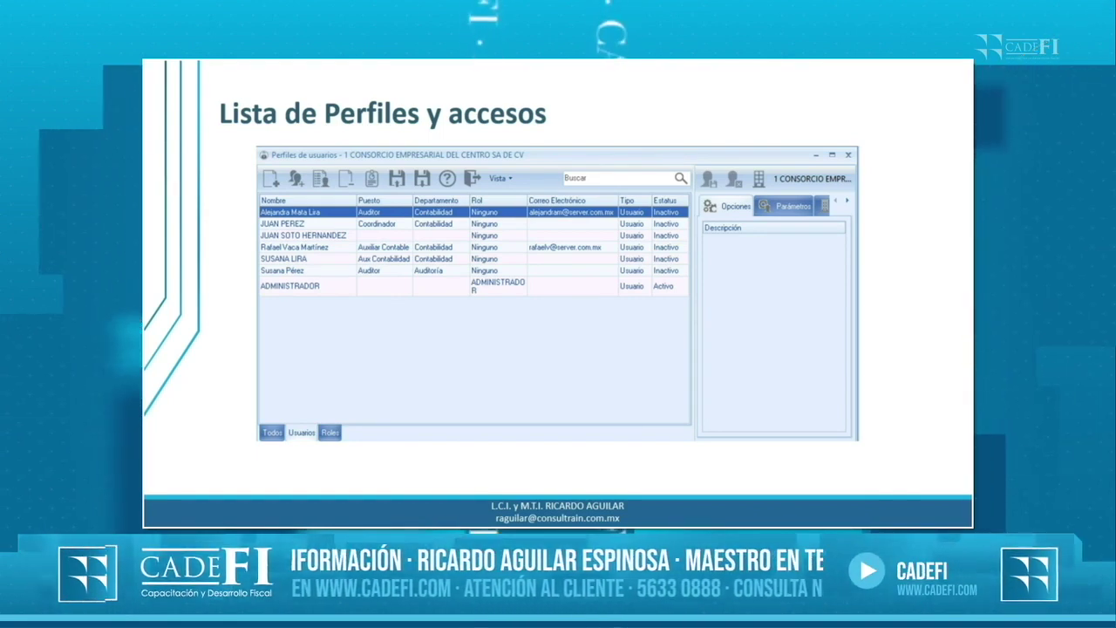
- Switch back to Aspel-NOI, open the user profiles list, widen its window and select the user whose position is Coordinador
key(alt+Tab)
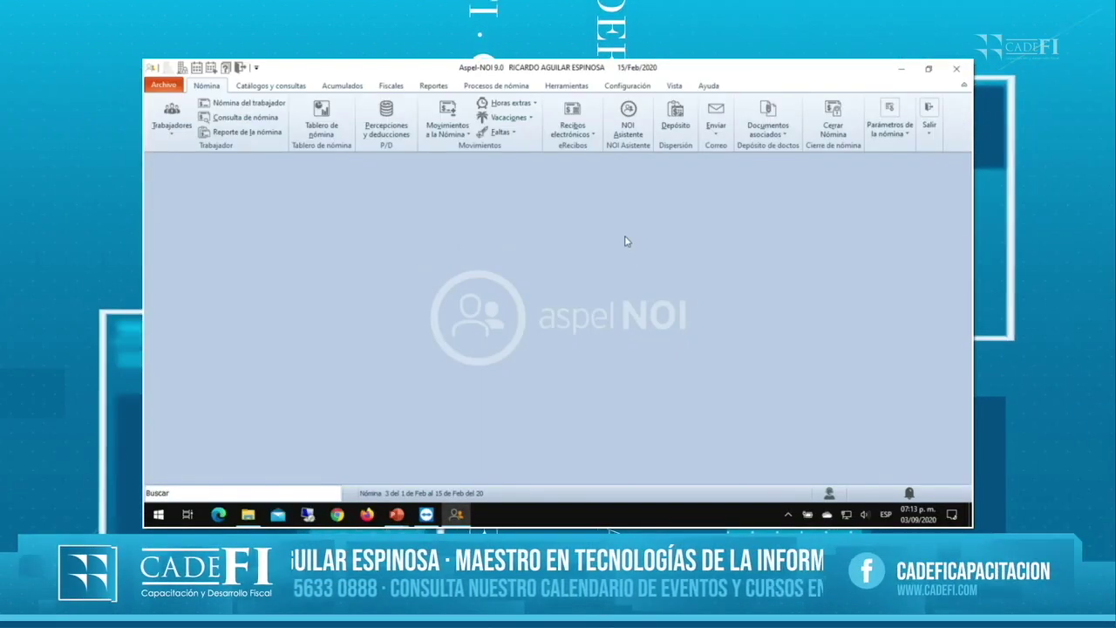
click(630, 86)
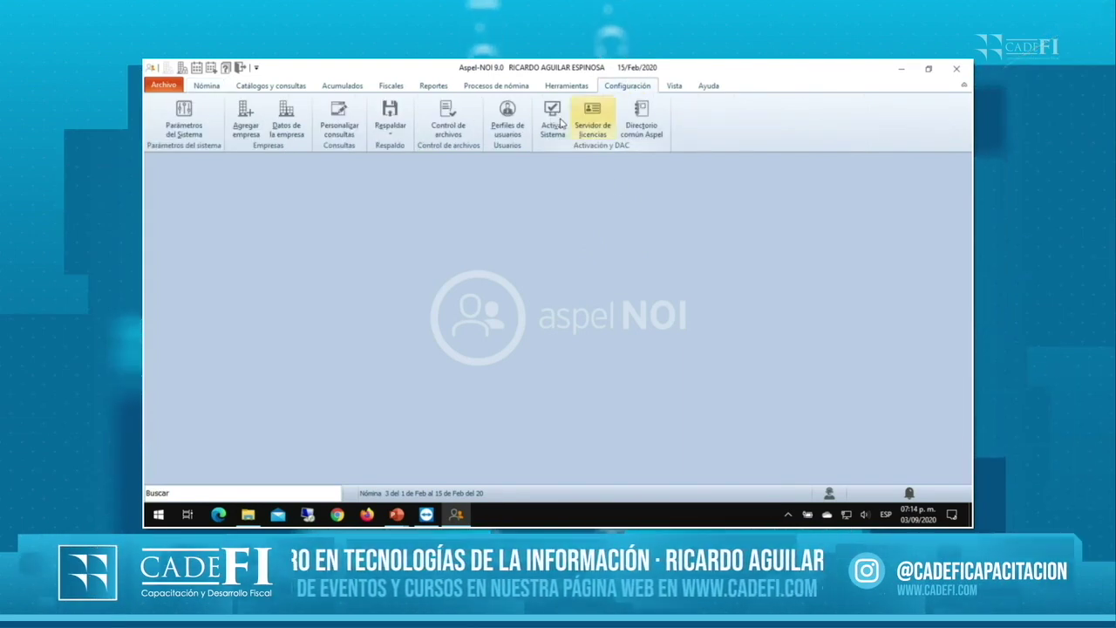
click(509, 129)
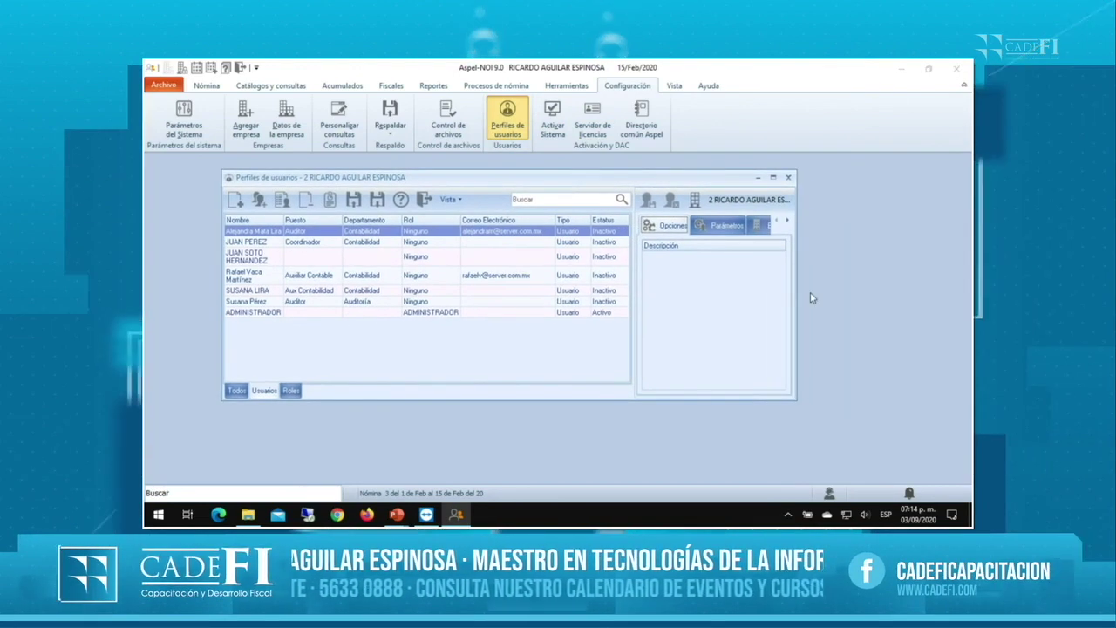
drag(797, 290, 946, 289)
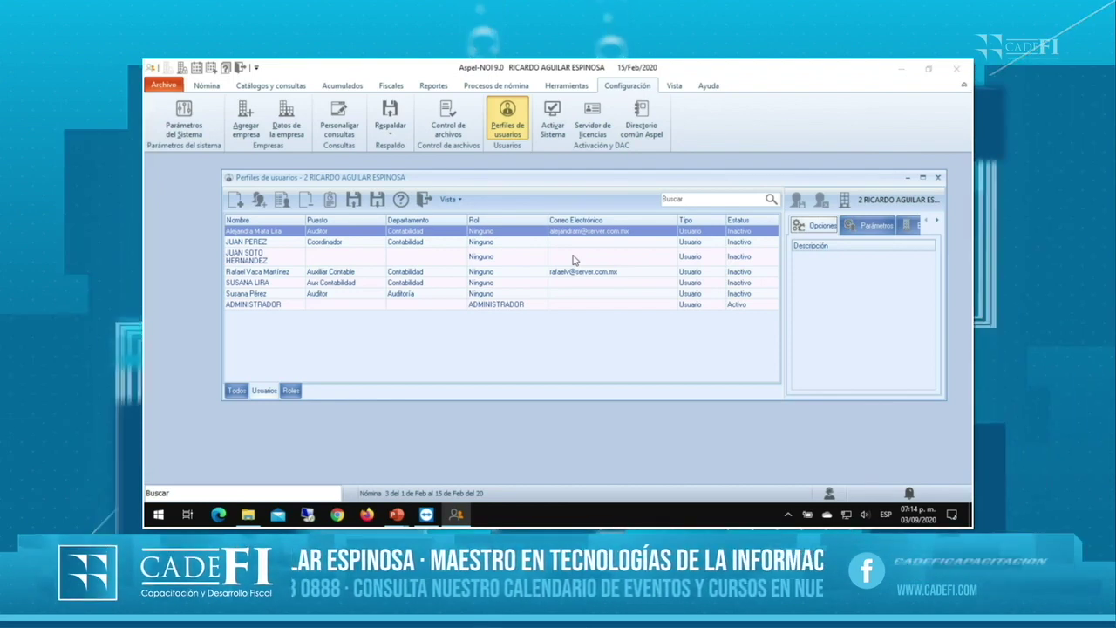
click(756, 242)
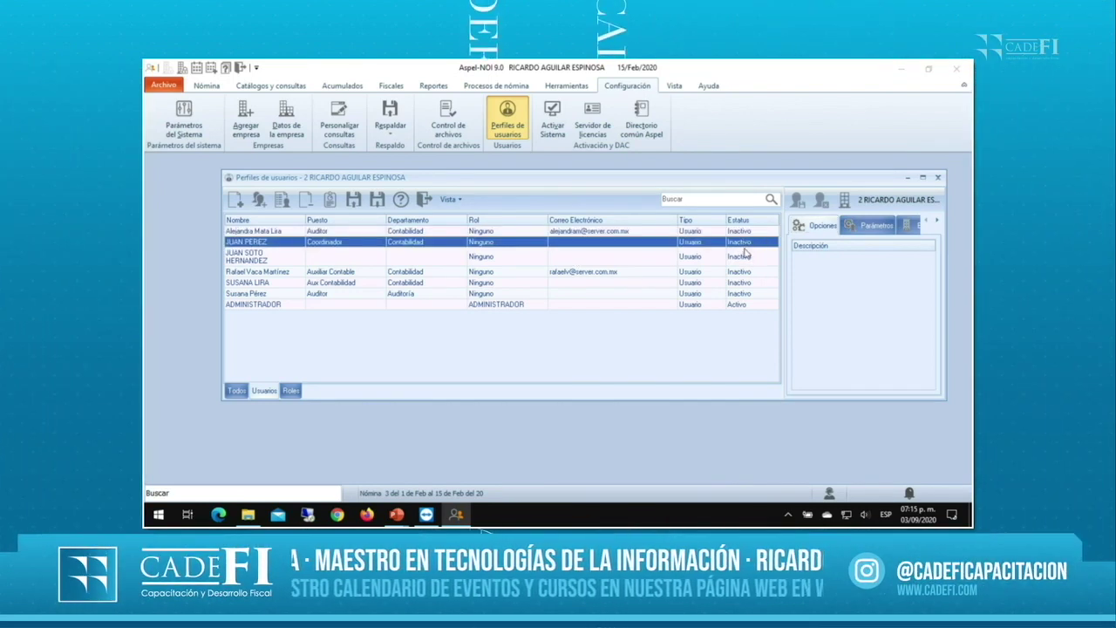